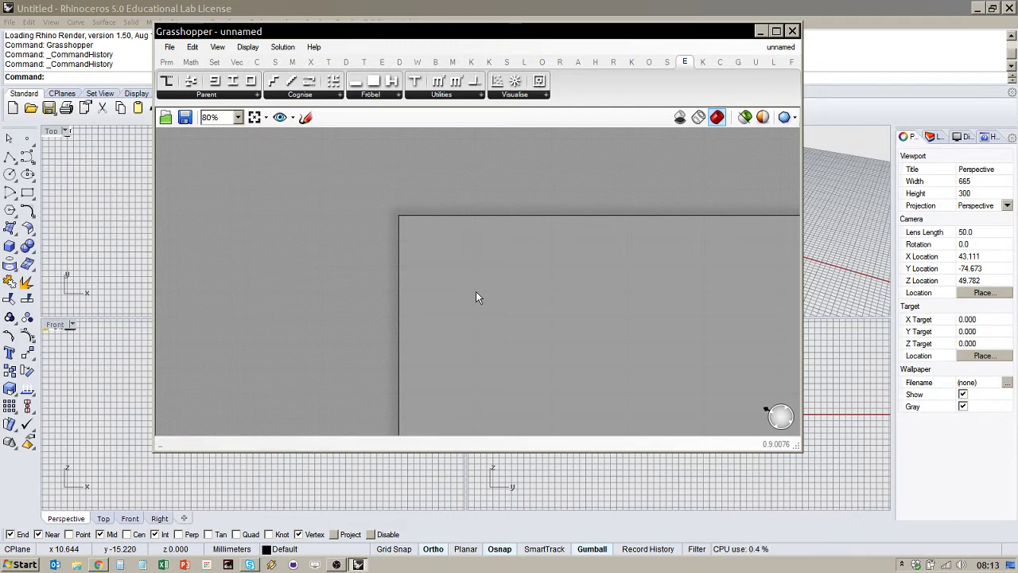
Place an Embryo component on the canvas inside the Parent quadrant.
{"action": "left_click", "coordinate": [235, 95]}
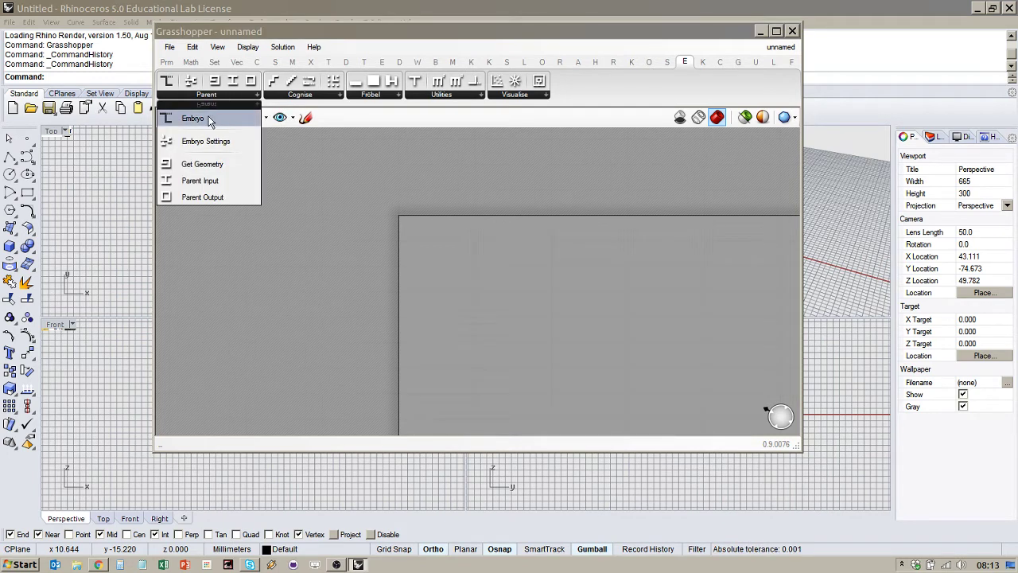
{"action": "left_click", "coordinate": [491, 279]}
{"action": "left_click_drag", "start_coordinate": [490, 279], "coordinate": [521, 304]}
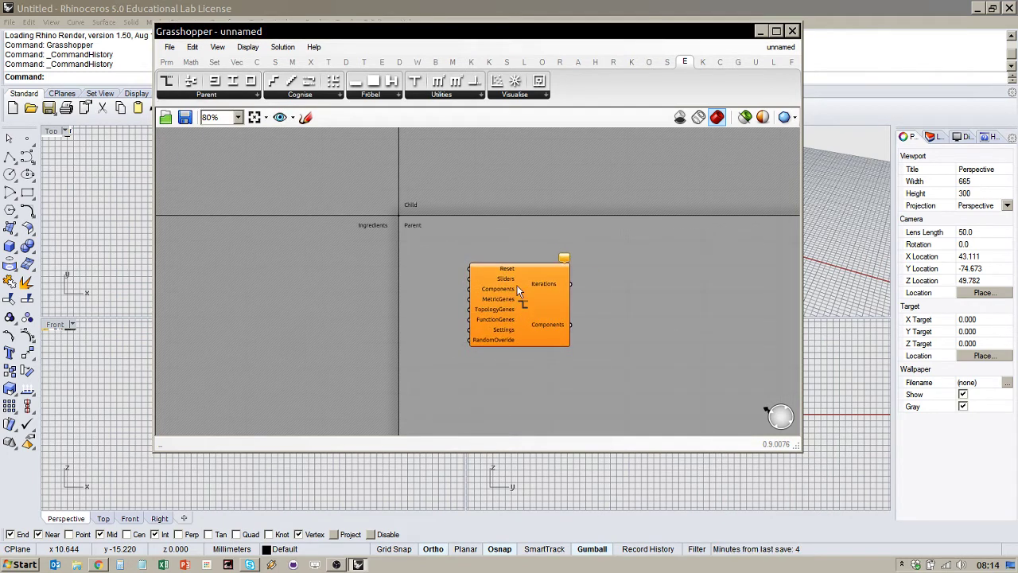
{"action": "right_click_drag", "start_coordinate": [549, 338], "coordinate": [535, 309]}
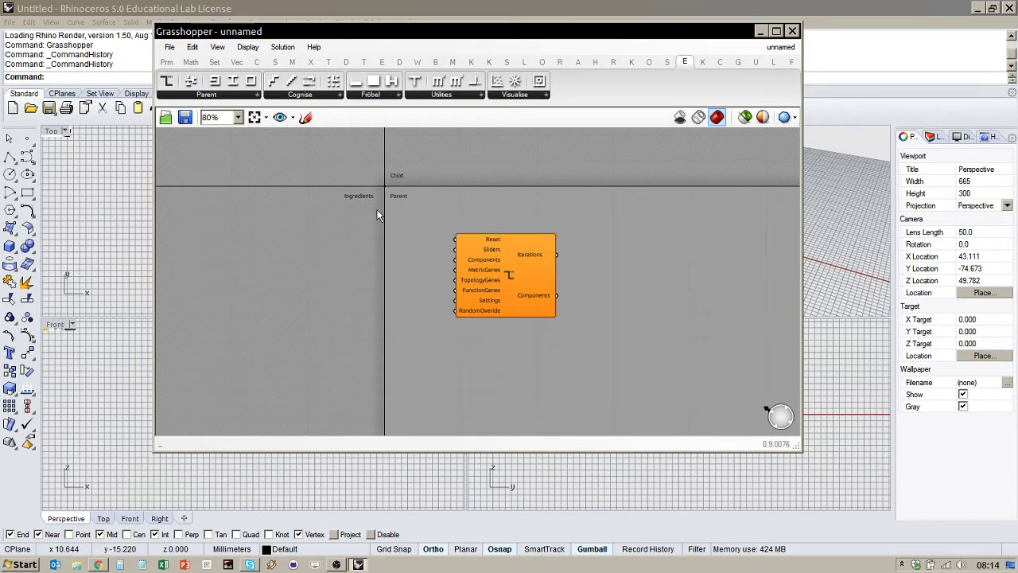
{"action": "left_click", "coordinate": [497, 274]}
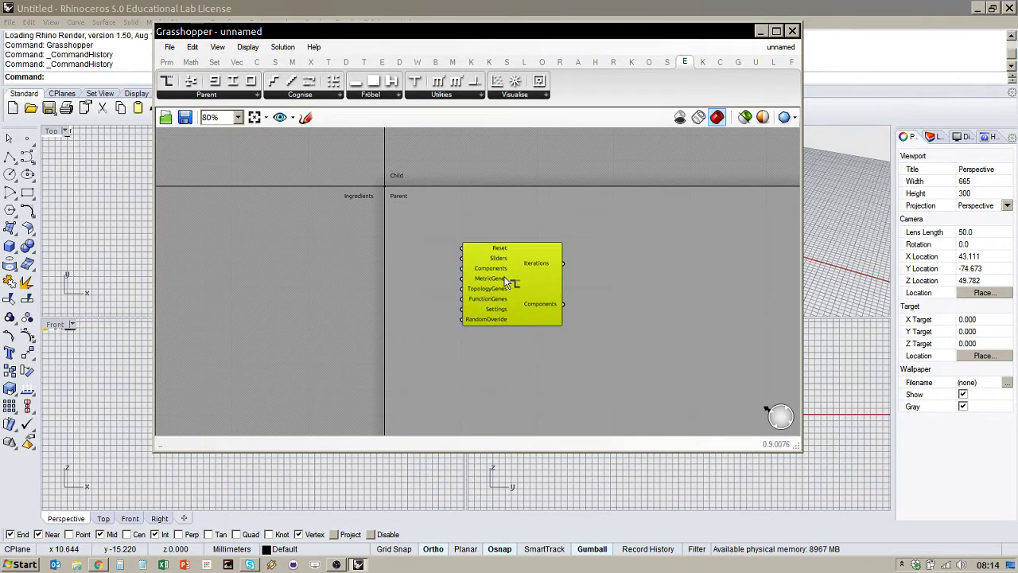
Examine the Embryo component's description, its Iterations output and the Child, Parent and Ingredients quadrants around it.
{"action": "scroll", "coordinate": [417, 337], "scroll_direction": "down", "scroll_amount": 1}
{"action": "scroll", "coordinate": [398, 255], "scroll_direction": "up", "scroll_amount": 2}
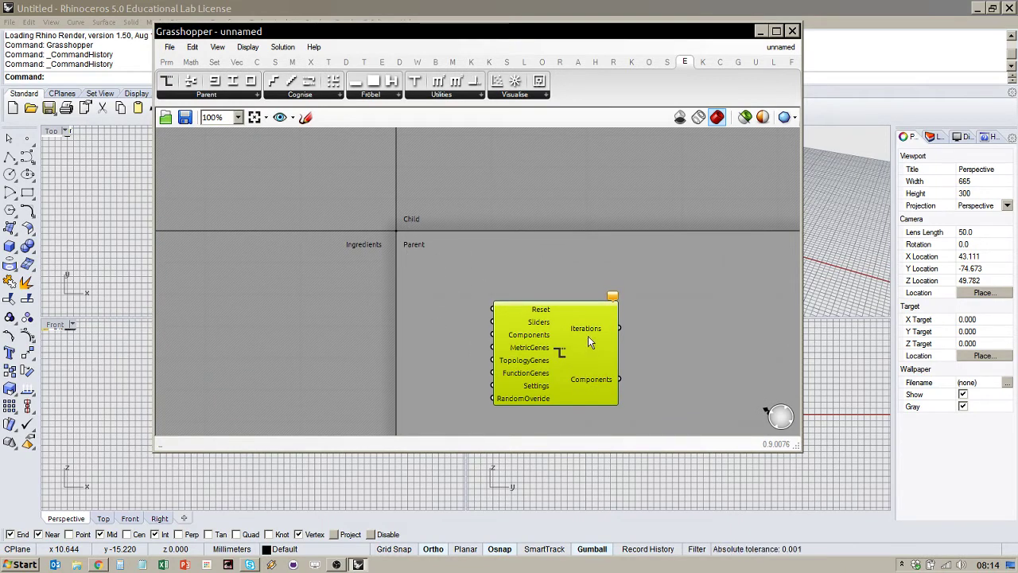
{"action": "mouse_move", "coordinate": [589, 337]}
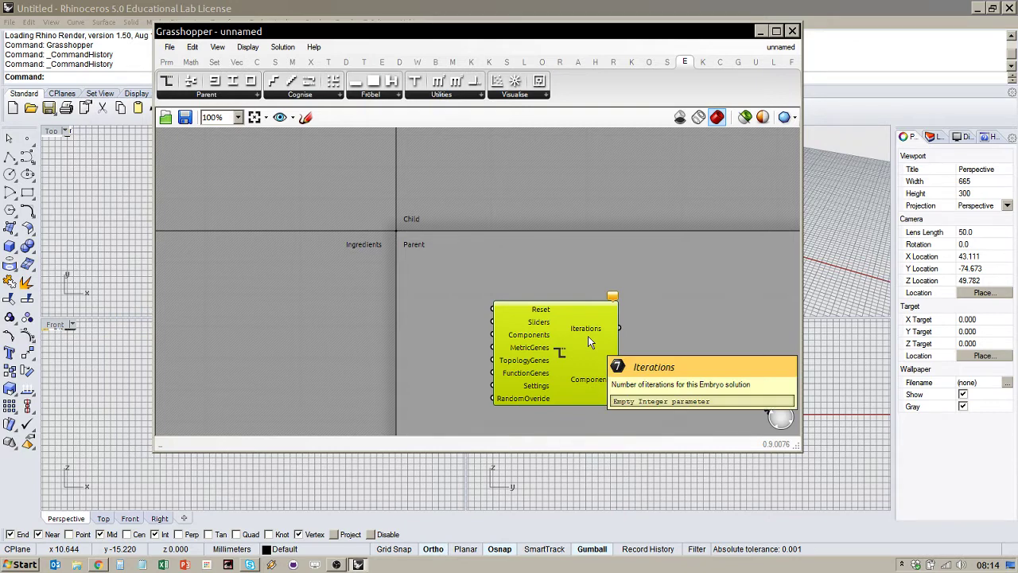
{"action": "left_click_drag", "start_coordinate": [560, 361], "coordinate": [627, 355]}
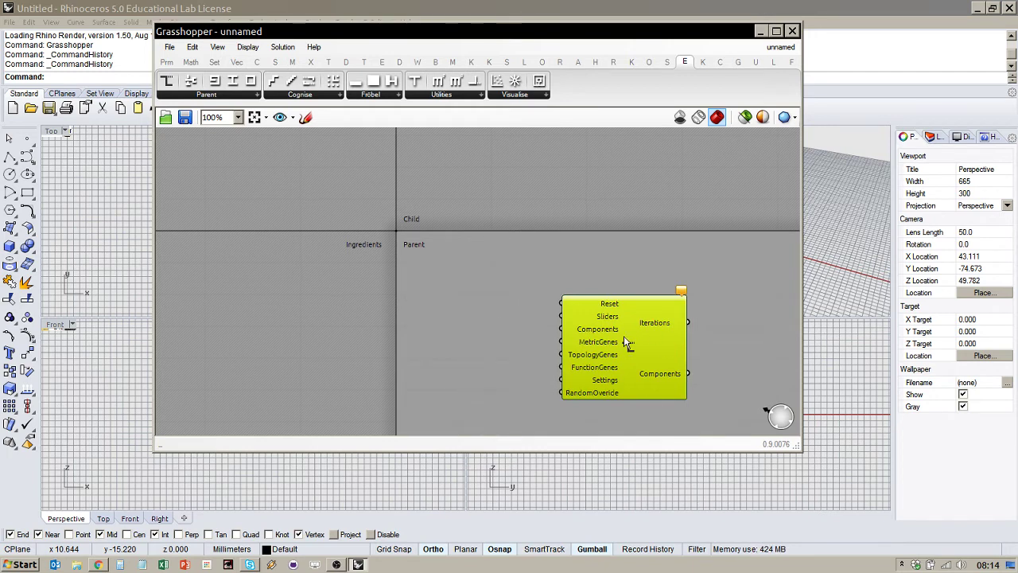
{"action": "mouse_move", "coordinate": [624, 337]}
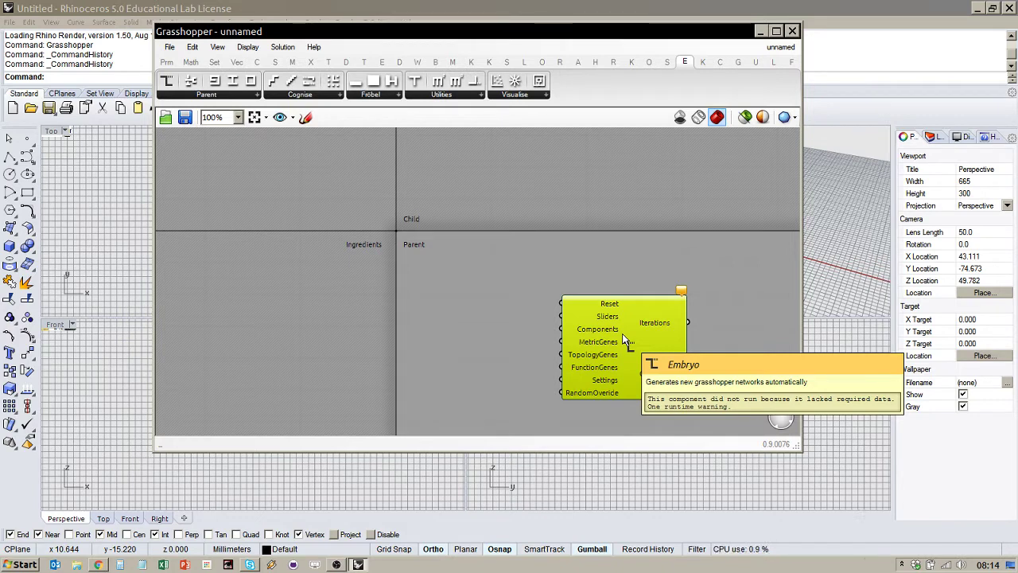
{"action": "left_click_drag", "start_coordinate": [621, 345], "coordinate": [644, 369]}
{"action": "left_click", "coordinate": [506, 307]}
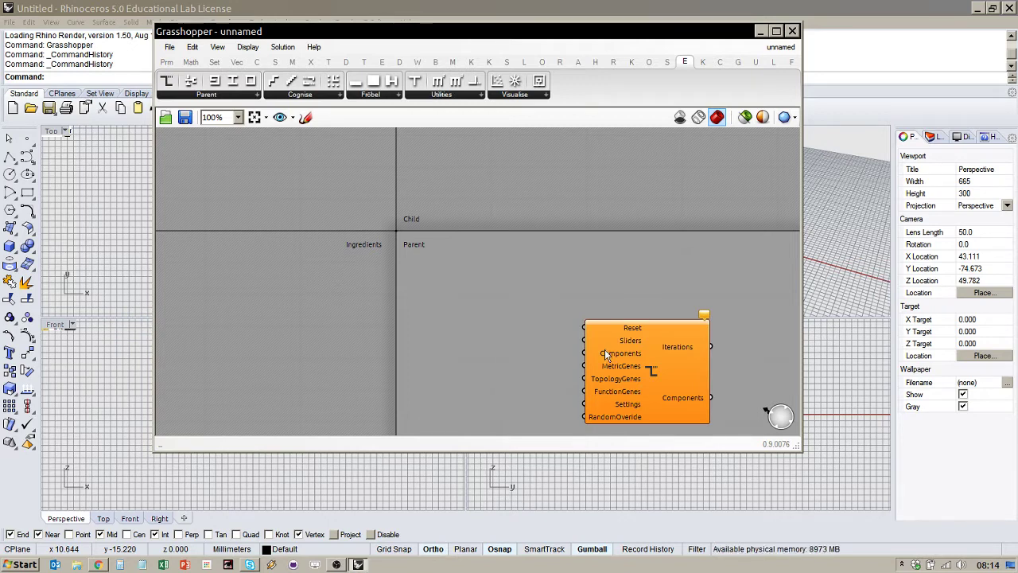
{"action": "left_click_drag", "start_coordinate": [622, 353], "coordinate": [581, 341]}
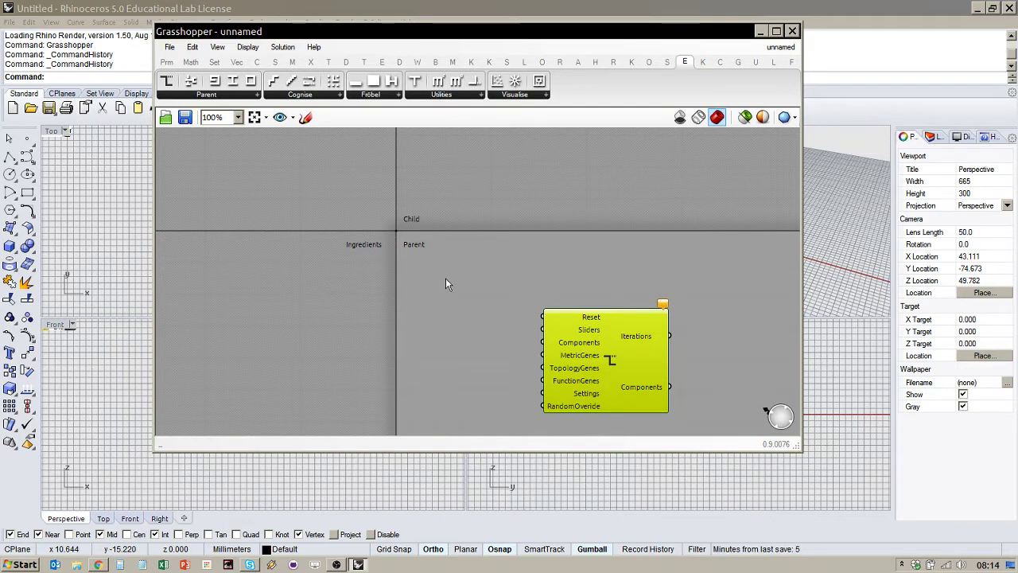
{"action": "scroll", "coordinate": [398, 326], "scroll_direction": "down", "scroll_amount": 4}
{"action": "scroll", "coordinate": [482, 318], "scroll_direction": "up", "scroll_amount": 4}
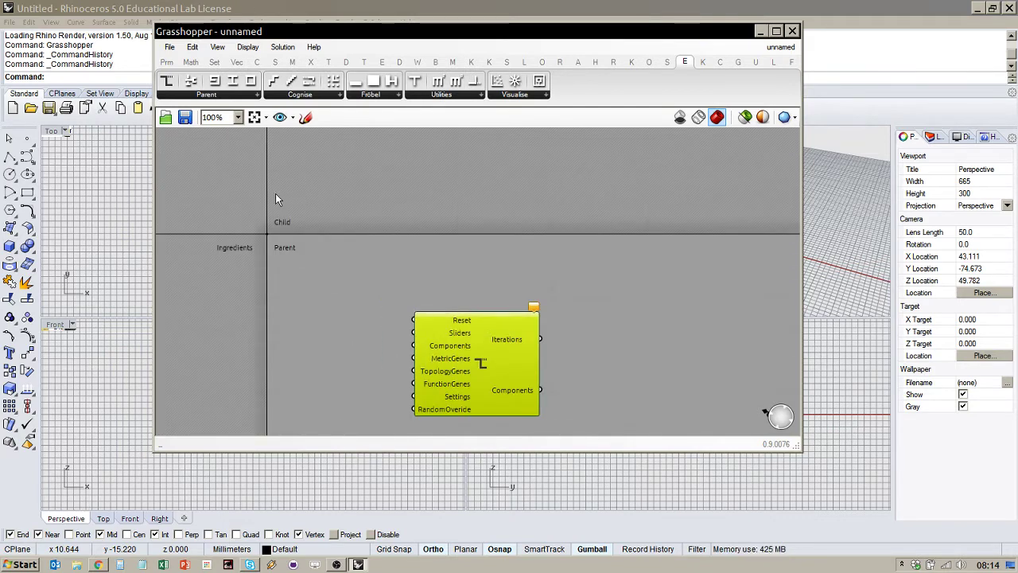
{"action": "scroll", "coordinate": [295, 304], "scroll_direction": "down", "scroll_amount": 2}
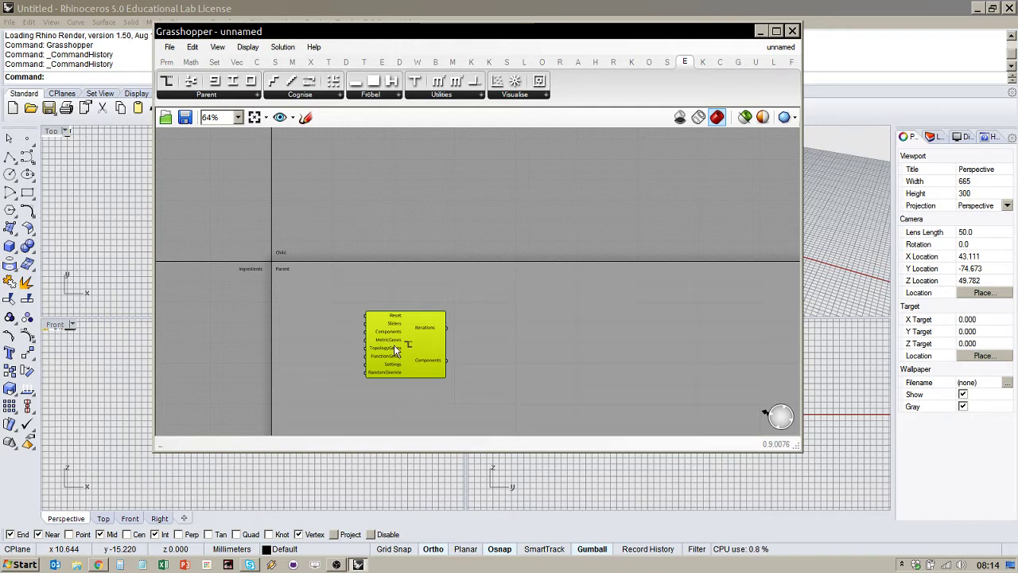
{"action": "mouse_move", "coordinate": [393, 346]}
Open the example_001-basics document.
{"action": "left_click", "coordinate": [169, 47]}
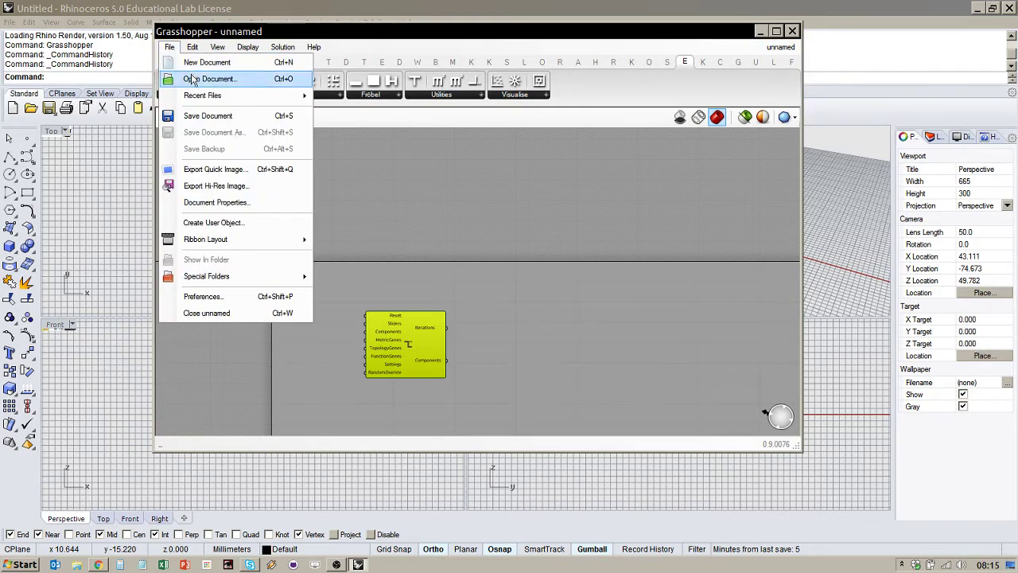
{"action": "left_click", "coordinate": [195, 77]}
{"action": "double_click", "coordinate": [503, 205]}
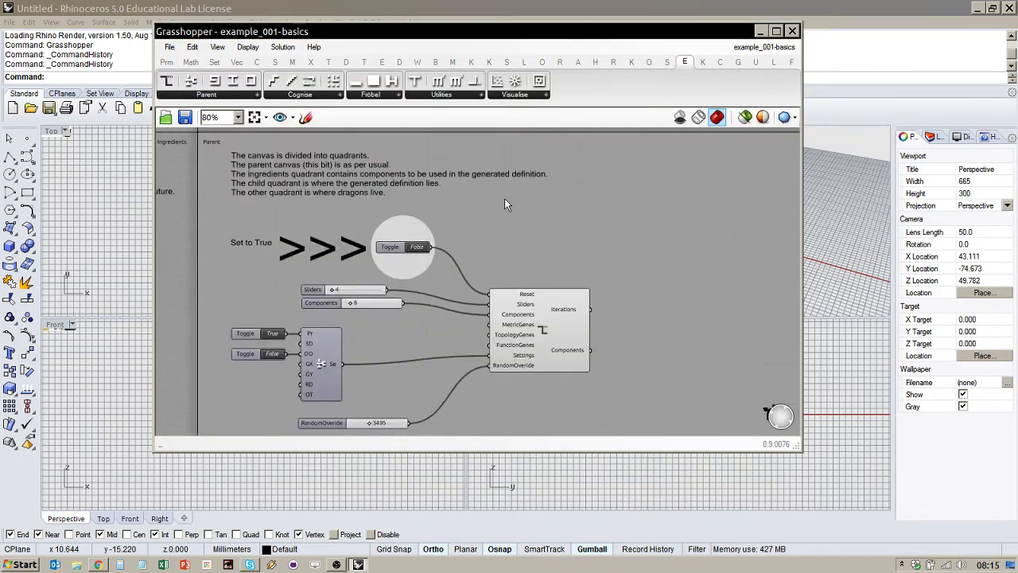
{"action": "scroll", "coordinate": [457, 316], "scroll_direction": "down", "scroll_amount": 3}
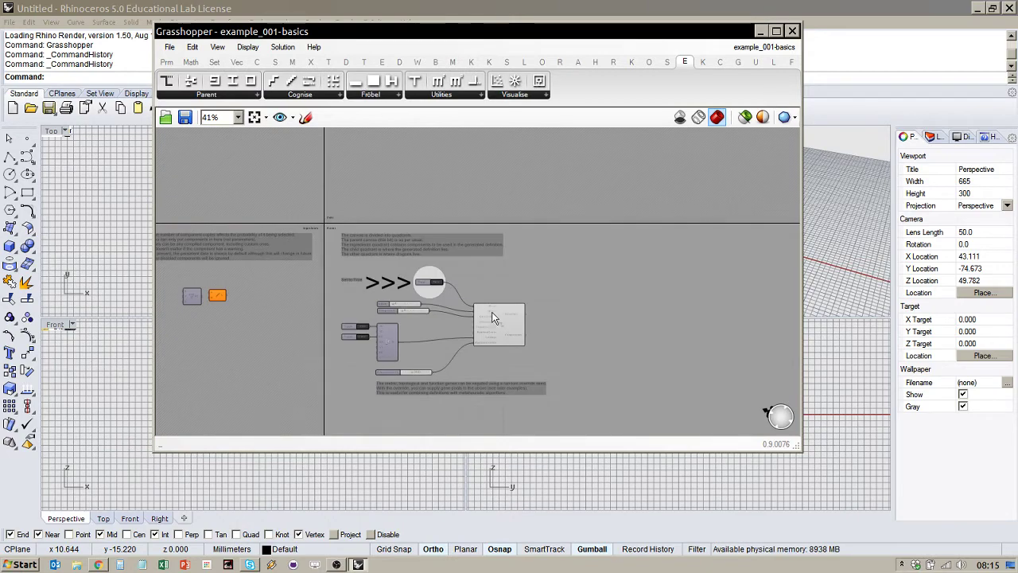
{"action": "scroll", "coordinate": [275, 267], "scroll_direction": "up", "scroll_amount": 3}
{"action": "scroll", "coordinate": [478, 236], "scroll_direction": "down", "scroll_amount": 1}
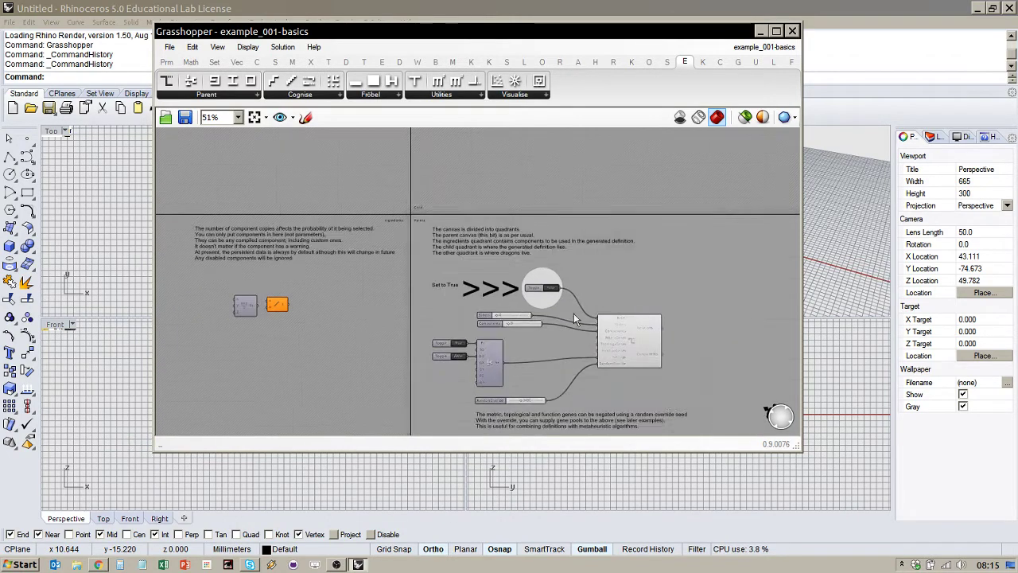
Examine the Embryo component's inputs, including RandomOveride, and the Embryo Settings component wired to it.
{"action": "left_click", "coordinate": [625, 330]}
{"action": "left_click_drag", "start_coordinate": [623, 322], "coordinate": [619, 319]}
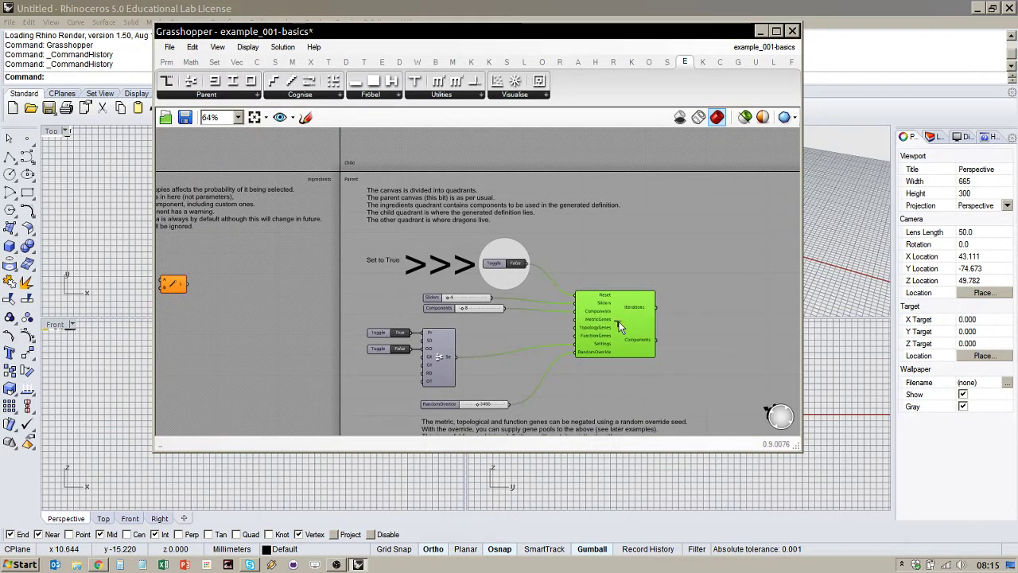
{"action": "mouse_move", "coordinate": [580, 297]}
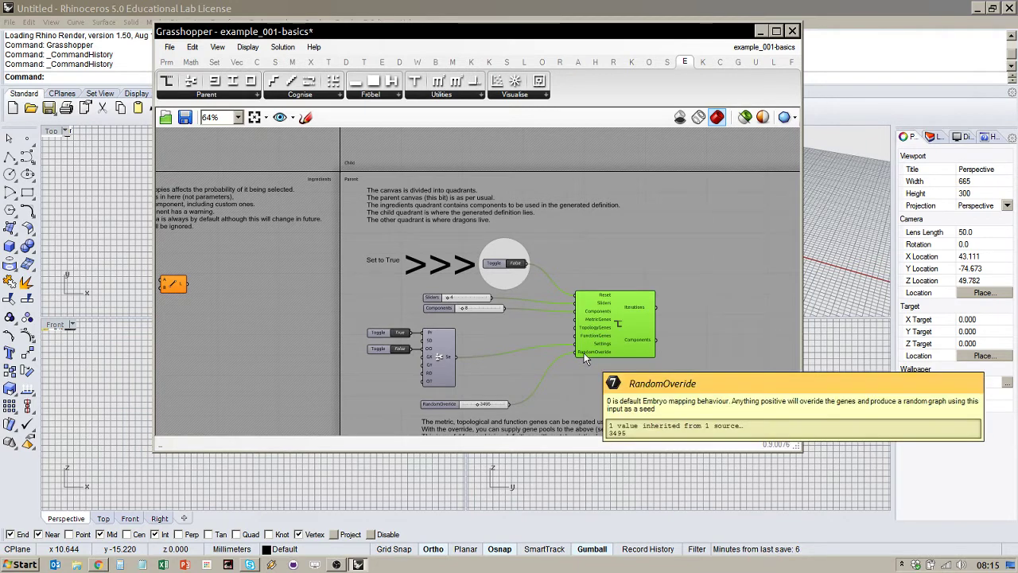
{"action": "mouse_move", "coordinate": [583, 354]}
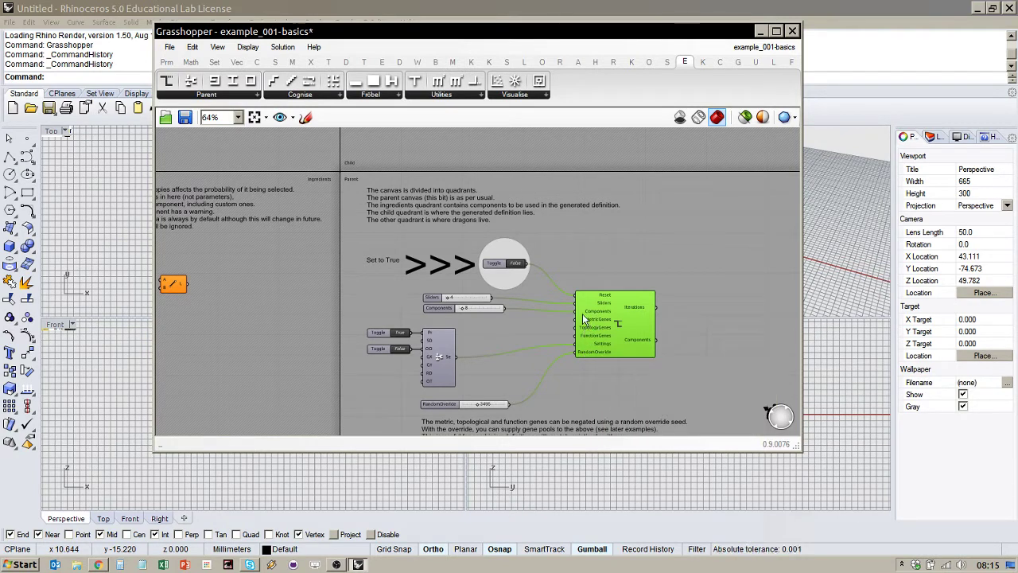
{"action": "mouse_move", "coordinate": [591, 334]}
{"action": "left_click_drag", "start_coordinate": [441, 350], "coordinate": [451, 351]}
{"action": "left_click", "coordinate": [209, 102]}
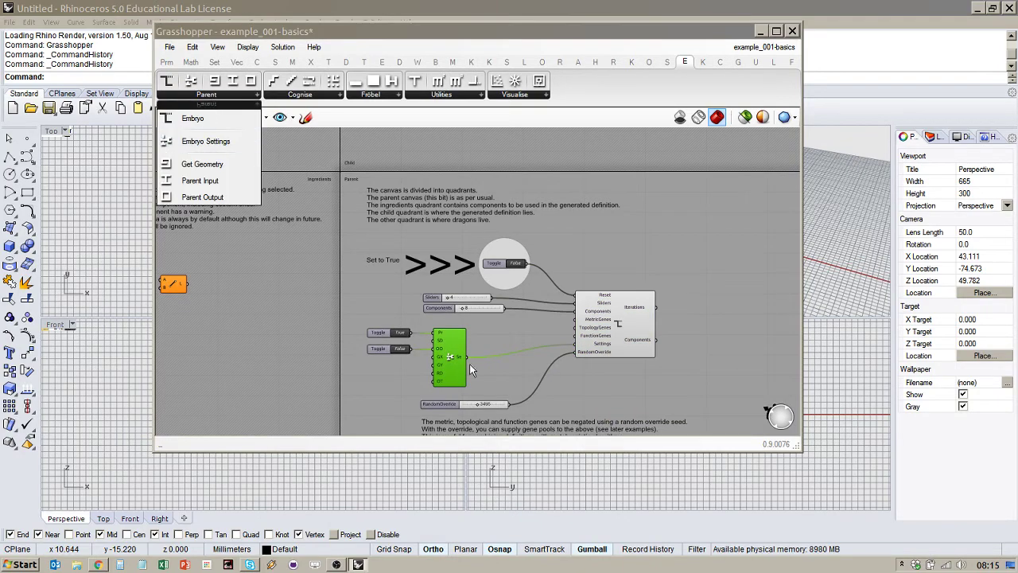
{"action": "left_click", "coordinate": [397, 378]}
Turn on full component names for the canvas and shift the Embryo Settings component away from its toggles.
{"action": "scroll", "coordinate": [397, 375], "scroll_direction": "up", "scroll_amount": 3}
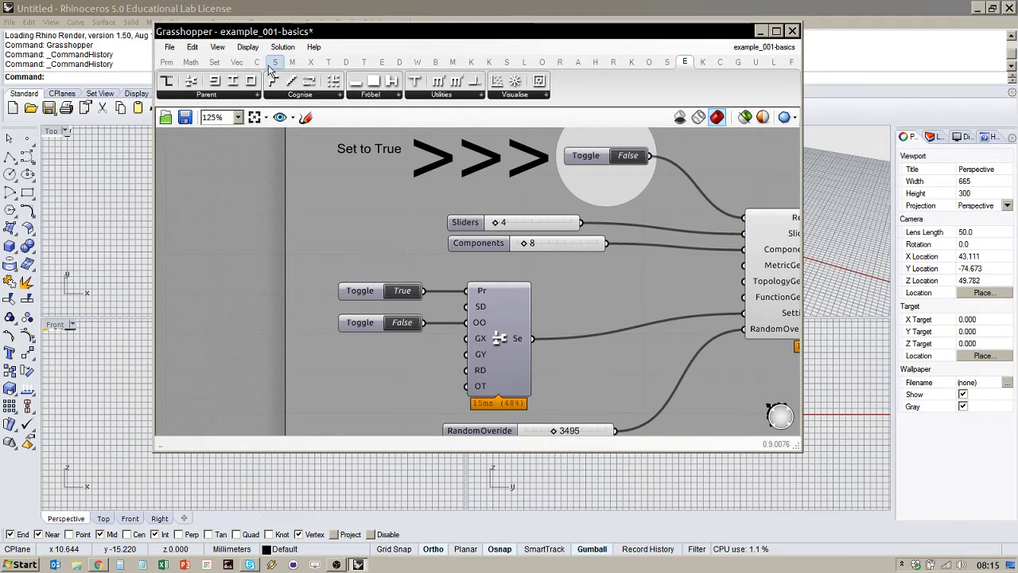
{"action": "left_click", "coordinate": [247, 47]}
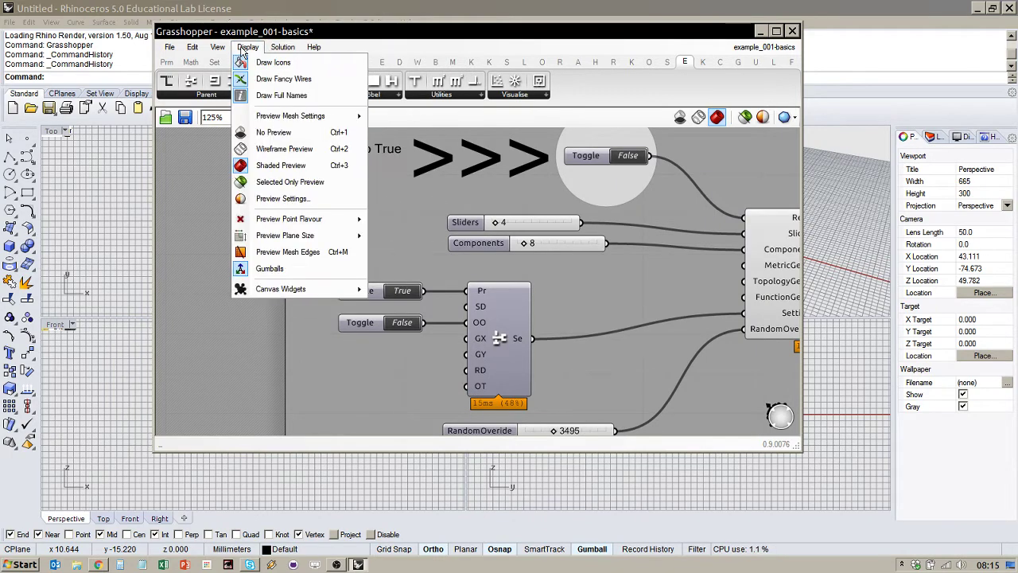
{"action": "key", "text": "Escape"}
{"action": "left_click", "coordinate": [247, 47]}
{"action": "left_click", "coordinate": [270, 94]}
{"action": "left_click_drag", "start_coordinate": [477, 309], "coordinate": [554, 307]}
{"action": "left_click", "coordinate": [660, 300]}
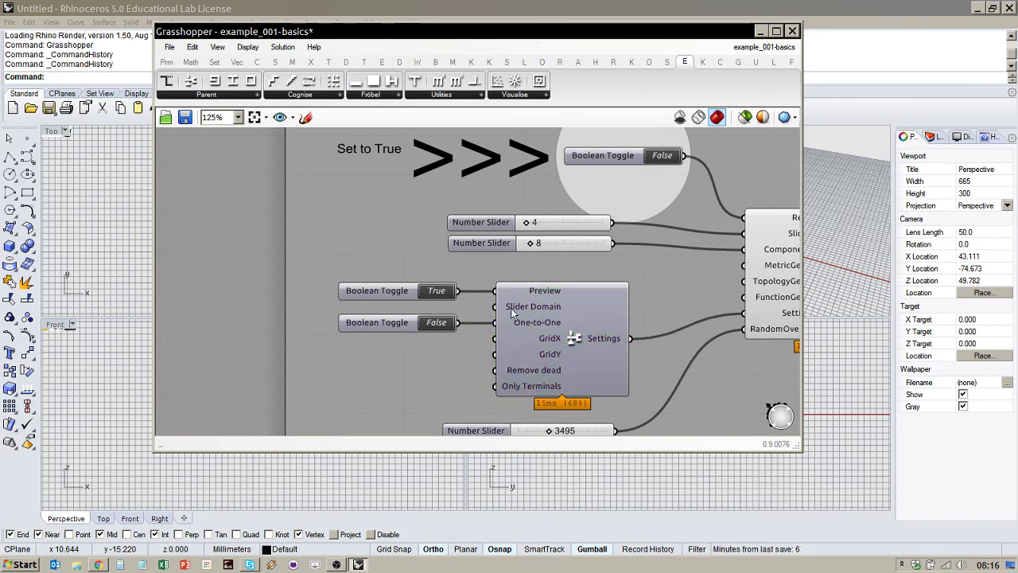
Read the descriptions of the Embryo Settings inputs from Preview down to Only Terminals.
{"action": "mouse_move", "coordinate": [512, 294]}
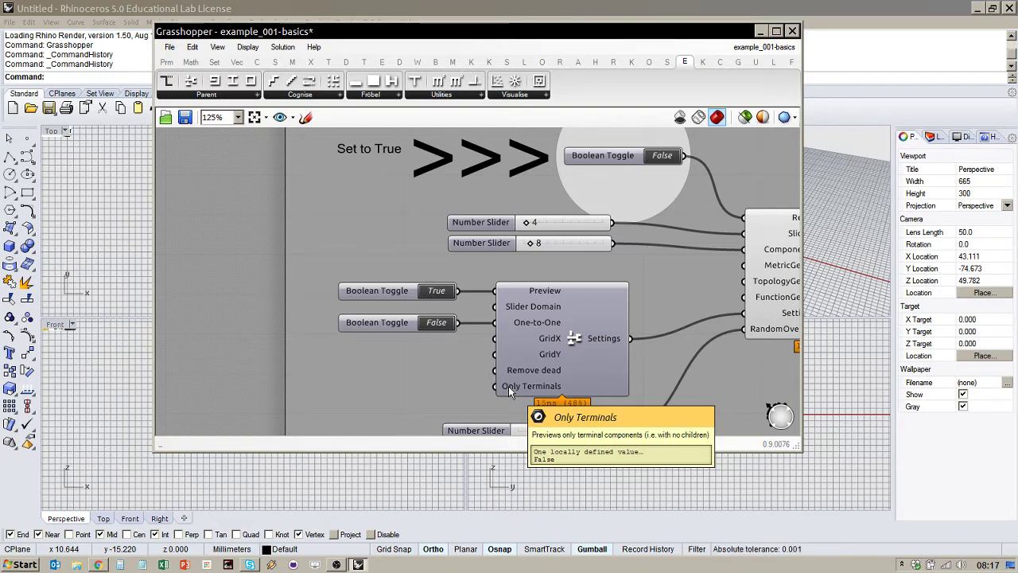
{"action": "scroll", "coordinate": [415, 372], "scroll_direction": "down", "scroll_amount": 3}
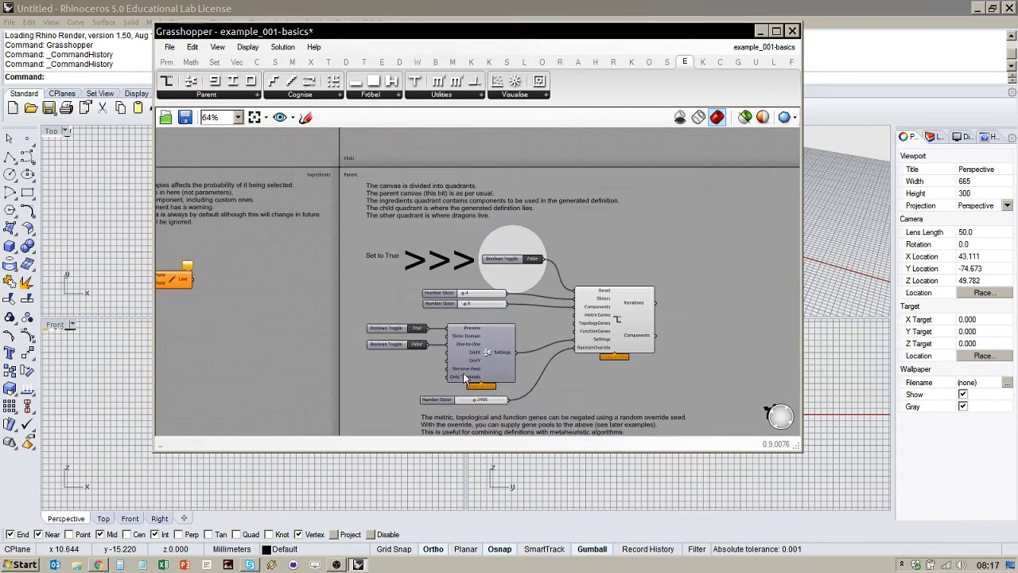
{"action": "scroll", "coordinate": [571, 382], "scroll_direction": "up", "scroll_amount": 2}
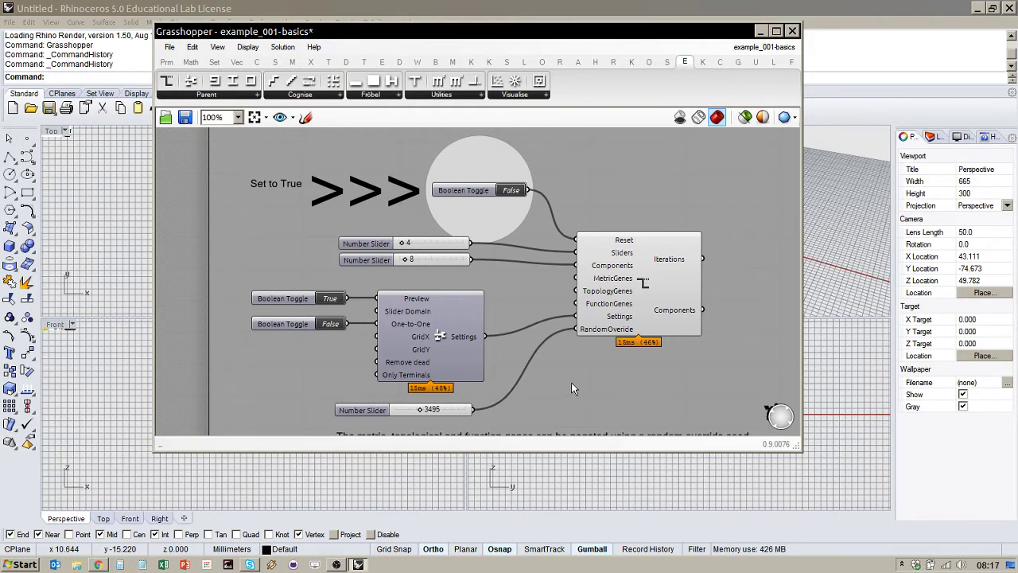
Set the Boolean Toggle feeding the Embryo component's Reset input to True to generate the child definition.
{"action": "scroll", "coordinate": [504, 329], "scroll_direction": "down", "scroll_amount": 3}
{"action": "scroll", "coordinate": [535, 270], "scroll_direction": "up", "scroll_amount": 3}
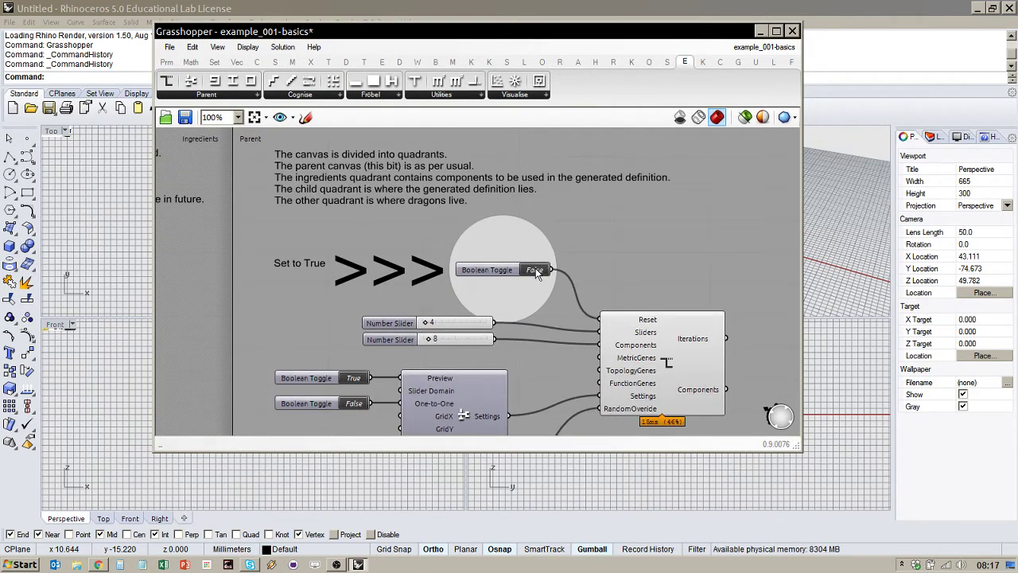
{"action": "scroll", "coordinate": [537, 271], "scroll_direction": "down", "scroll_amount": 3}
{"action": "scroll", "coordinate": [544, 270], "scroll_direction": "up", "scroll_amount": 3}
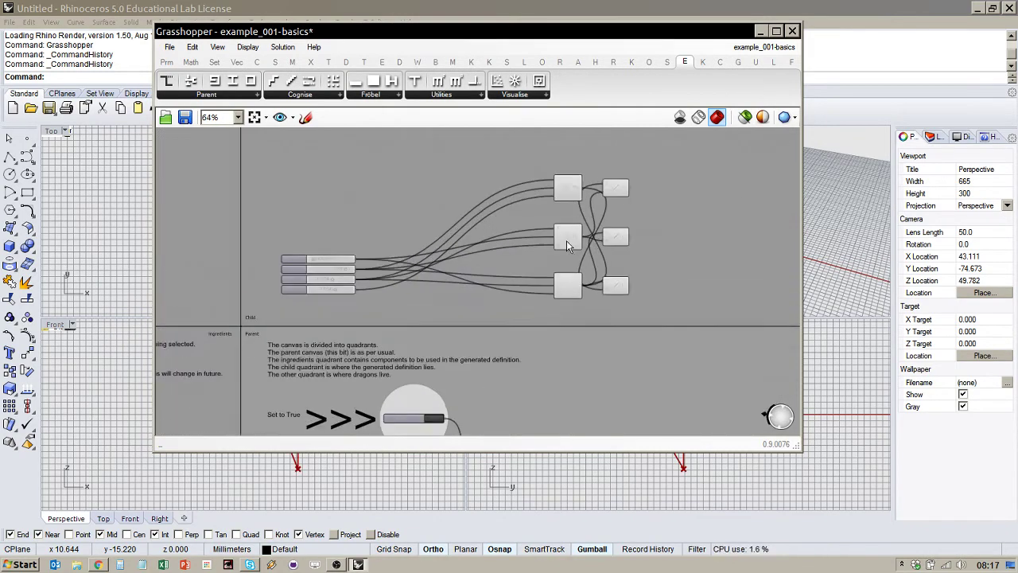
Try nudging the middle generated point component in the Child quadrant, and undo the last two changes.
{"action": "left_click", "coordinate": [566, 239]}
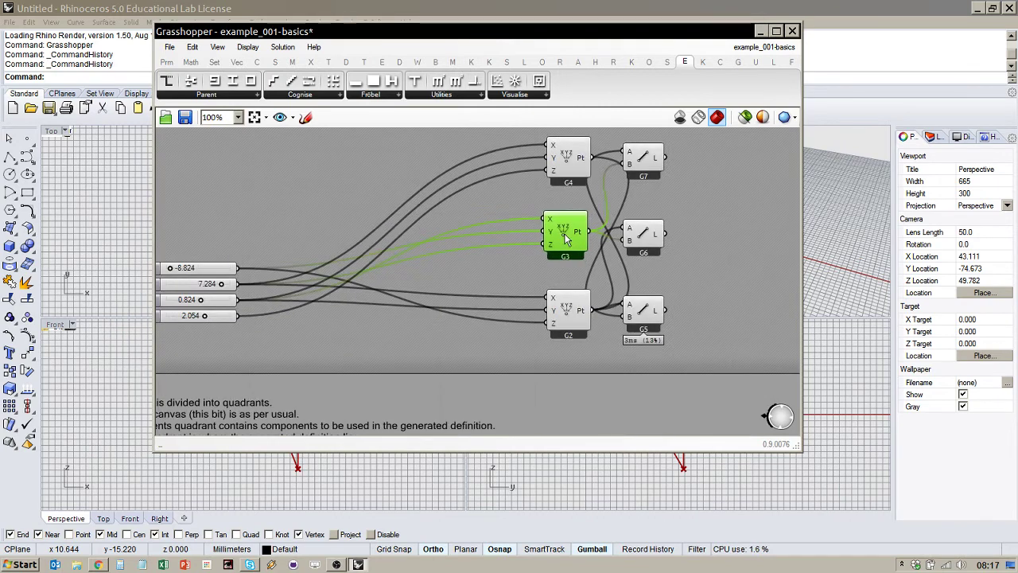
{"action": "left_click", "coordinate": [205, 268]}
{"action": "scroll", "coordinate": [205, 272], "scroll_direction": "up", "scroll_amount": 1}
{"action": "key", "text": "ctrl+z"}
{"action": "key", "text": "ctrl+z"}
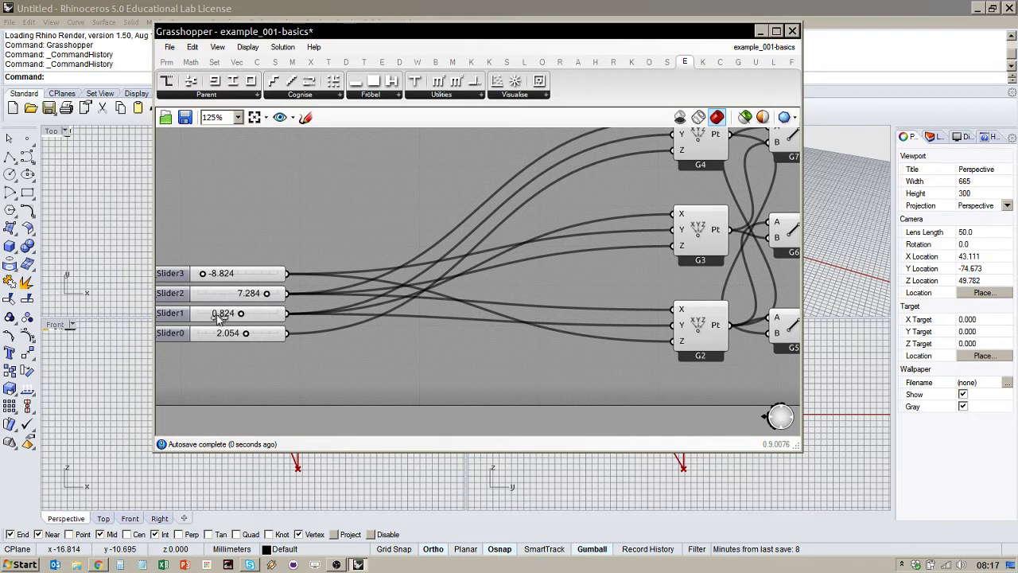
Review the generated network and move the Grasshopper window aside to expose the Rhino Top and Front viewports.
{"action": "scroll", "coordinate": [372, 295], "scroll_direction": "down", "scroll_amount": 4}
{"action": "scroll", "coordinate": [335, 401], "scroll_direction": "up", "scroll_amount": 2}
{"action": "scroll", "coordinate": [317, 300], "scroll_direction": "down", "scroll_amount": 2}
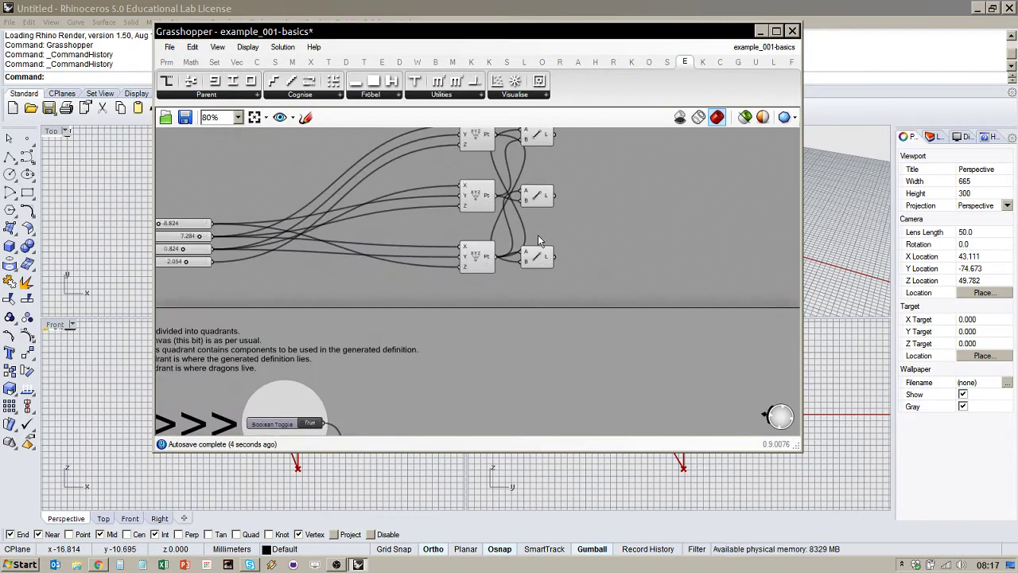
{"action": "mouse_move", "coordinate": [526, 265]}
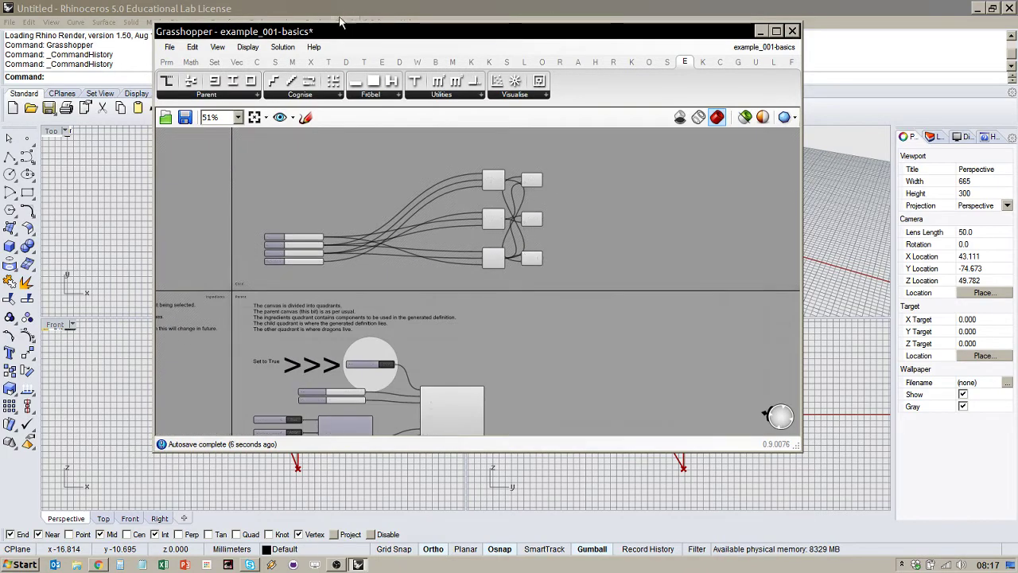
{"action": "left_click_drag", "start_coordinate": [477, 31], "coordinate": [748, 45]}
Examine the generated Child network, the Embryo inputs and settings, and the geometry in the Rhino viewports.
{"action": "scroll", "coordinate": [617, 398], "scroll_direction": "up", "scroll_amount": 4}
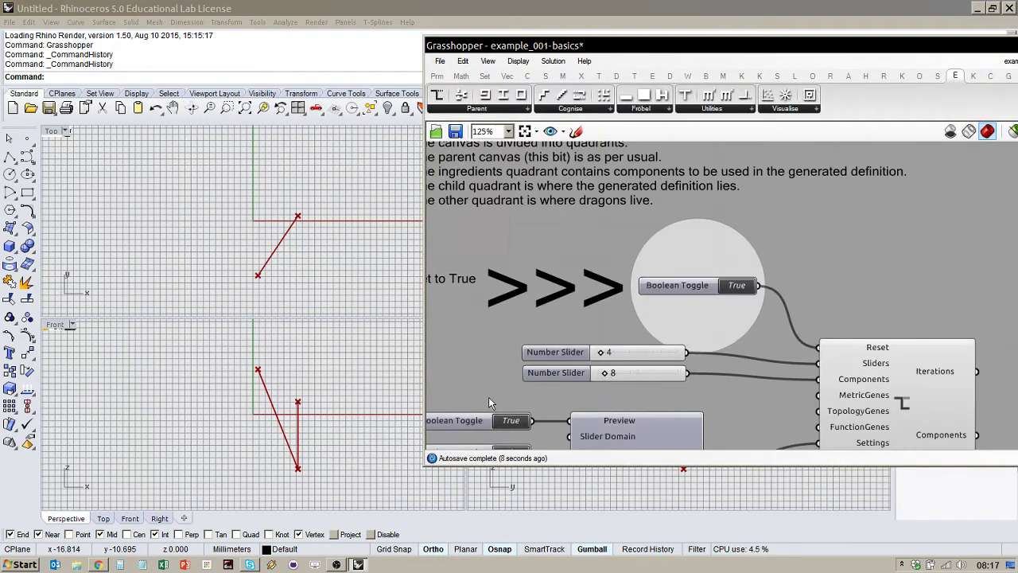
{"action": "scroll", "coordinate": [535, 390], "scroll_direction": "down", "scroll_amount": 4}
{"action": "scroll", "coordinate": [761, 182], "scroll_direction": "up", "scroll_amount": 1}
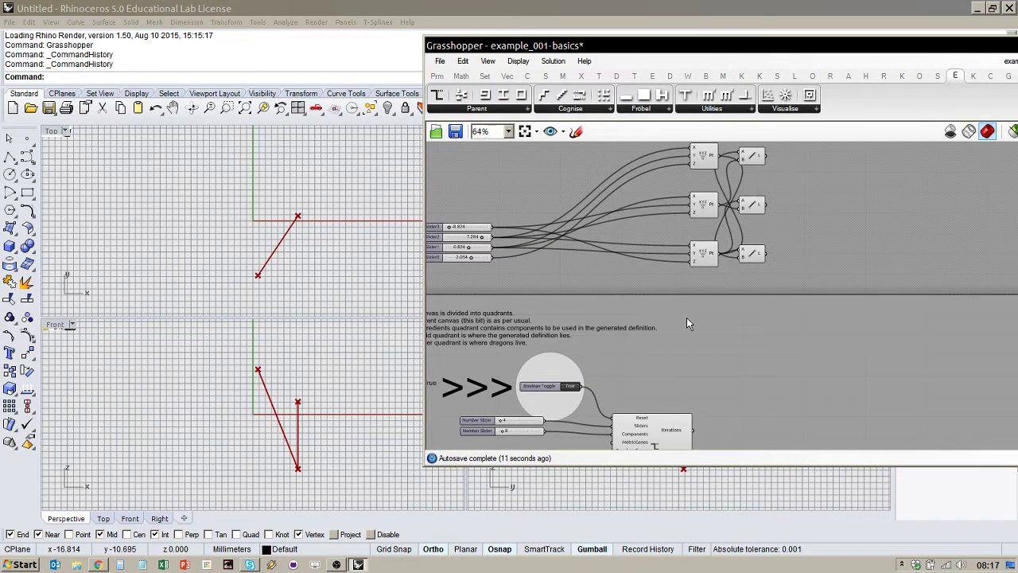
{"action": "scroll", "coordinate": [679, 334], "scroll_direction": "down", "scroll_amount": 2}
{"action": "scroll", "coordinate": [586, 288], "scroll_direction": "up", "scroll_amount": 5}
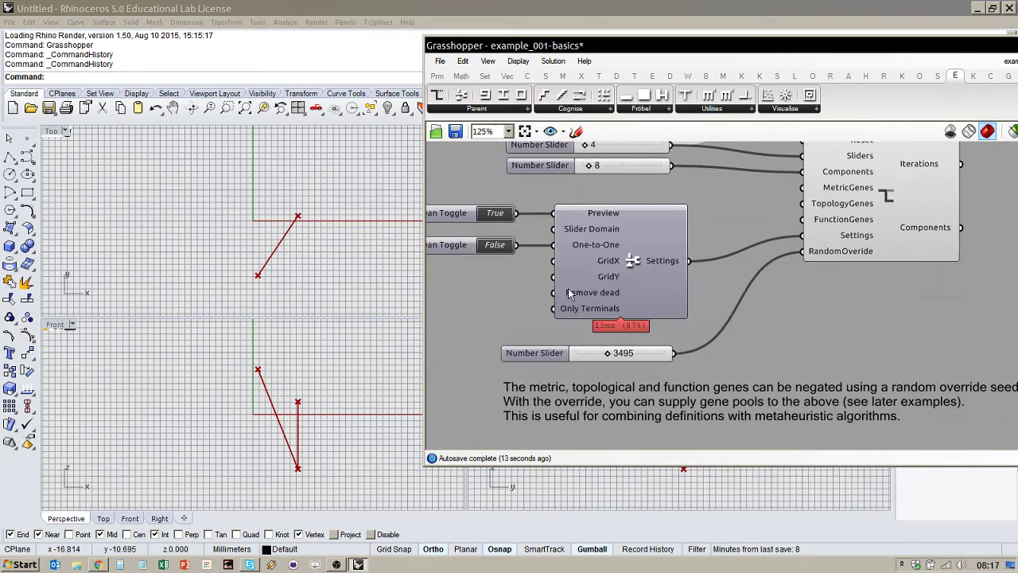
{"action": "scroll", "coordinate": [567, 291], "scroll_direction": "down", "scroll_amount": 5}
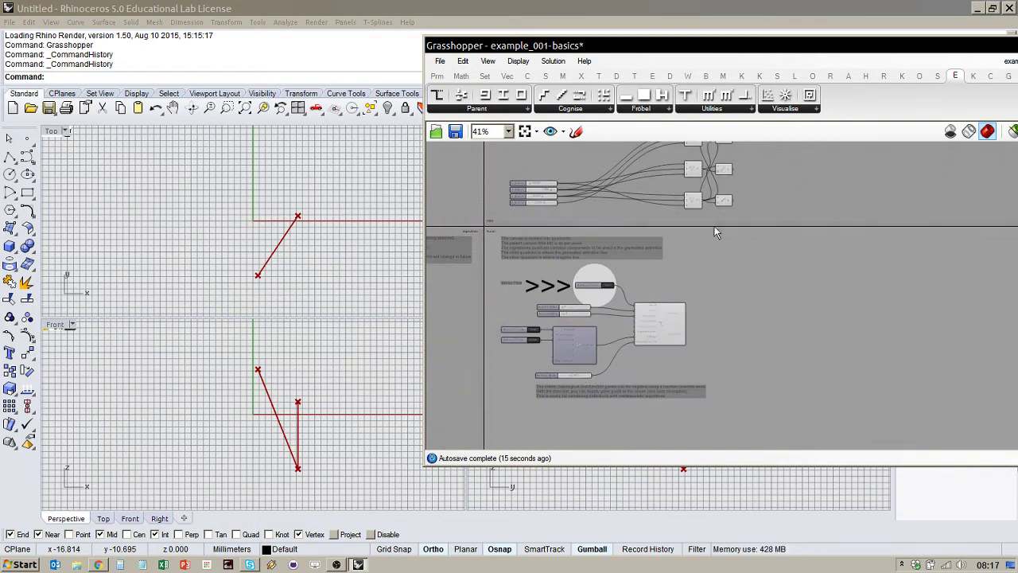
{"action": "scroll", "coordinate": [714, 214], "scroll_direction": "up", "scroll_amount": 2}
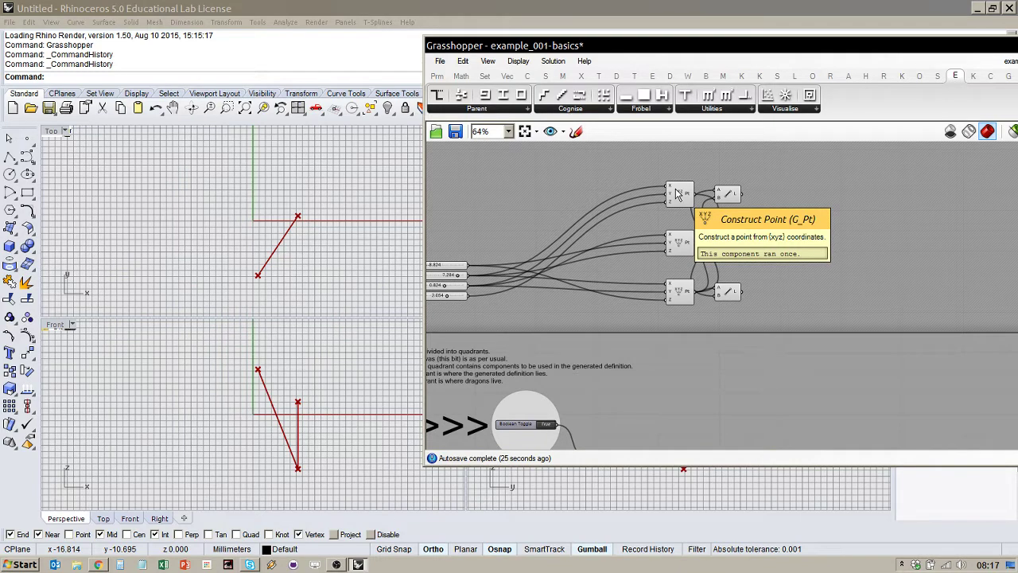
{"action": "scroll", "coordinate": [725, 316], "scroll_direction": "down", "scroll_amount": 2}
{"action": "scroll", "coordinate": [694, 257], "scroll_direction": "up", "scroll_amount": 3}
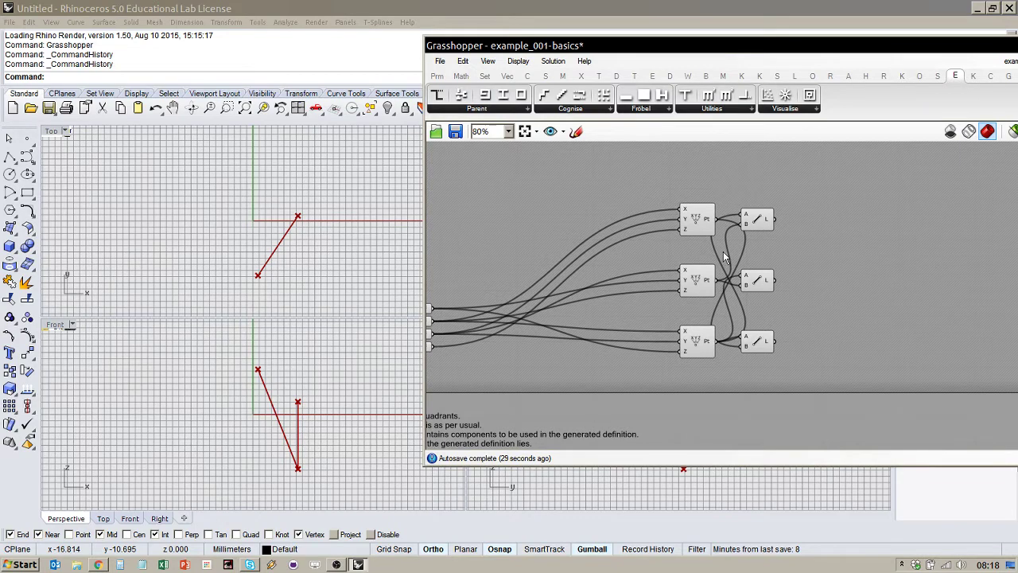
{"action": "scroll", "coordinate": [723, 253], "scroll_direction": "down", "scroll_amount": 1}
{"action": "scroll", "coordinate": [723, 253], "scroll_direction": "down", "scroll_amount": 3}
Set the number slider feeding the Embryo component's Components input to 18 to generate a larger child definition.
{"action": "scroll", "coordinate": [602, 369], "scroll_direction": "up", "scroll_amount": 5}
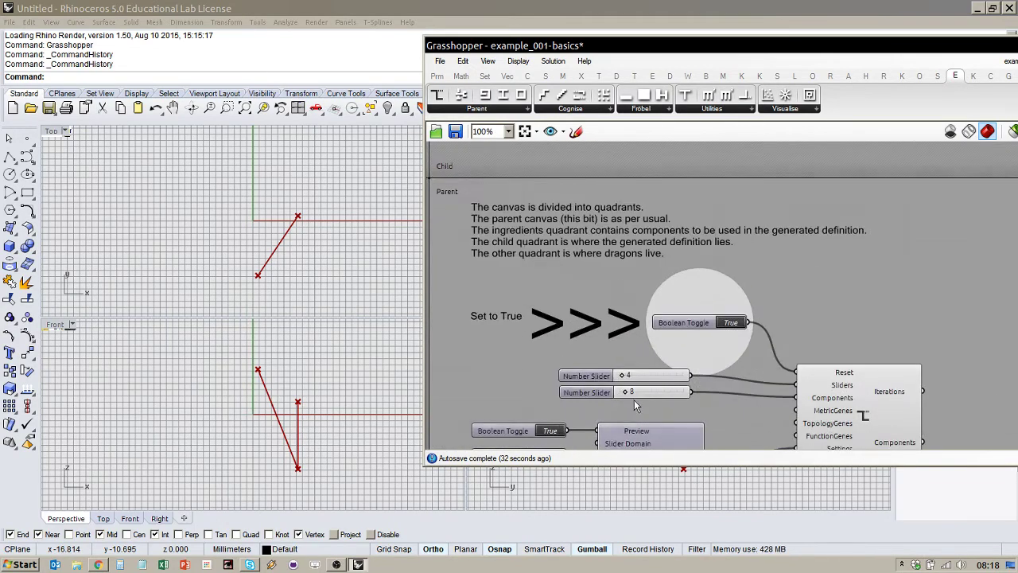
{"action": "scroll", "coordinate": [626, 395], "scroll_direction": "down", "scroll_amount": 3}
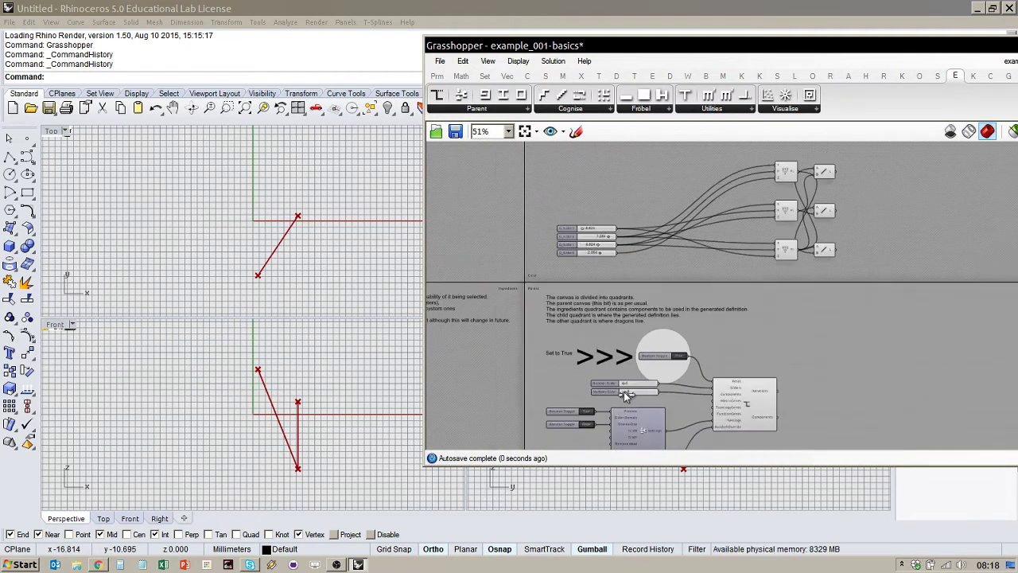
{"action": "scroll", "coordinate": [626, 396], "scroll_direction": "down", "scroll_amount": 4}
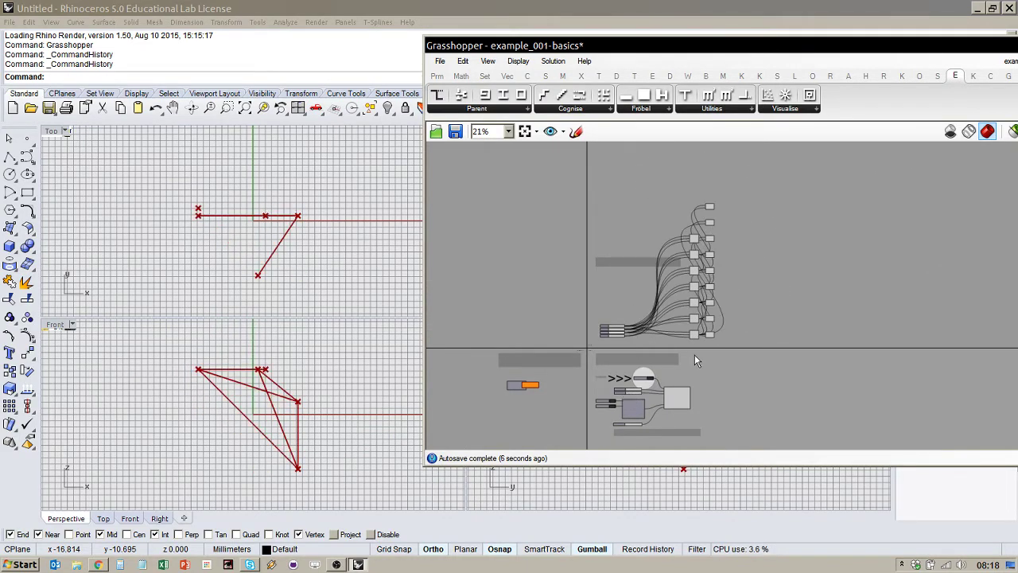
Examine how the Construct Point and Line components are wired in the enlarged Child network.
{"action": "scroll", "coordinate": [707, 343], "scroll_direction": "up", "scroll_amount": 4}
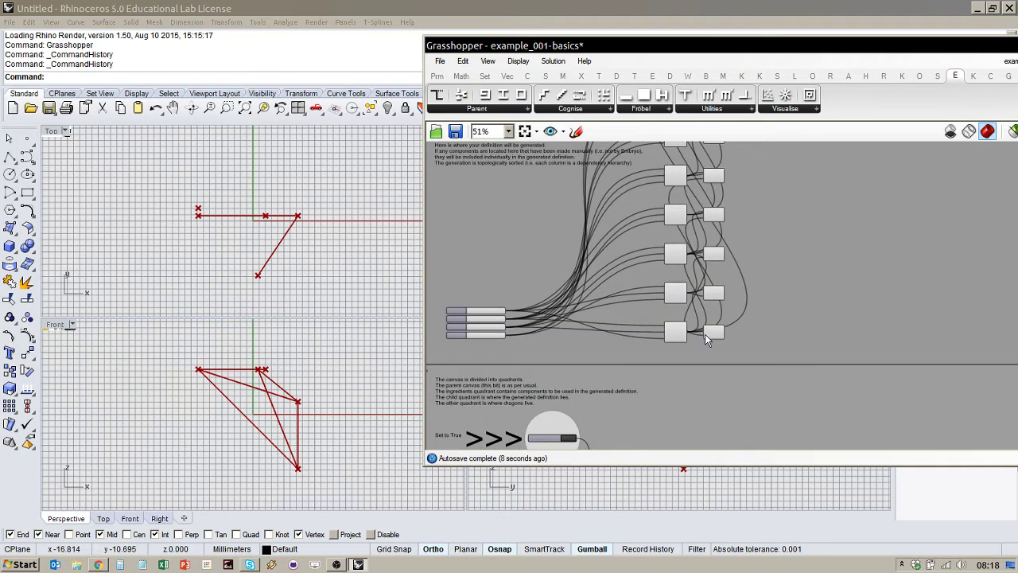
{"action": "scroll", "coordinate": [707, 342], "scroll_direction": "up", "scroll_amount": 4}
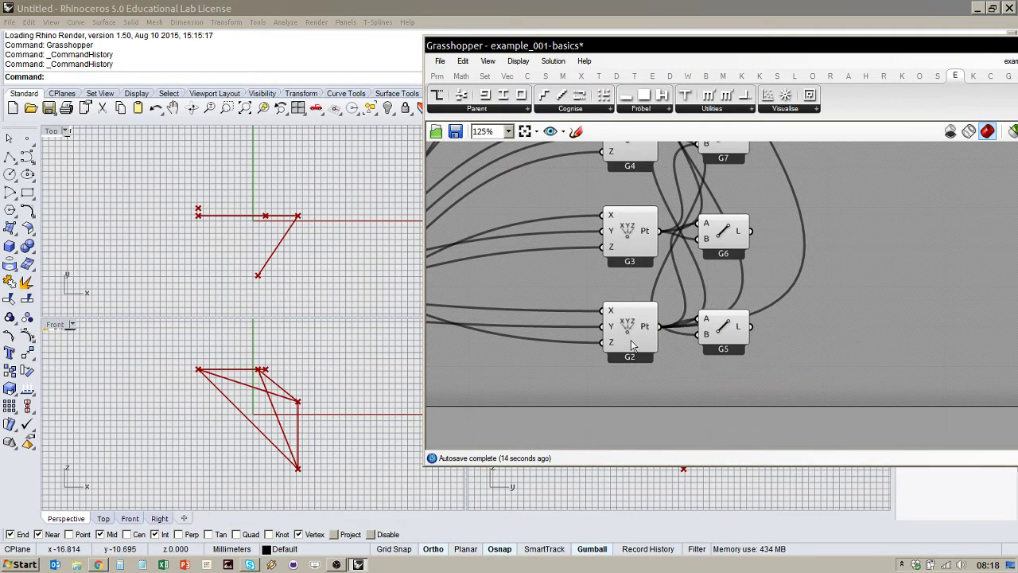
{"action": "scroll", "coordinate": [632, 338], "scroll_direction": "down", "scroll_amount": 6}
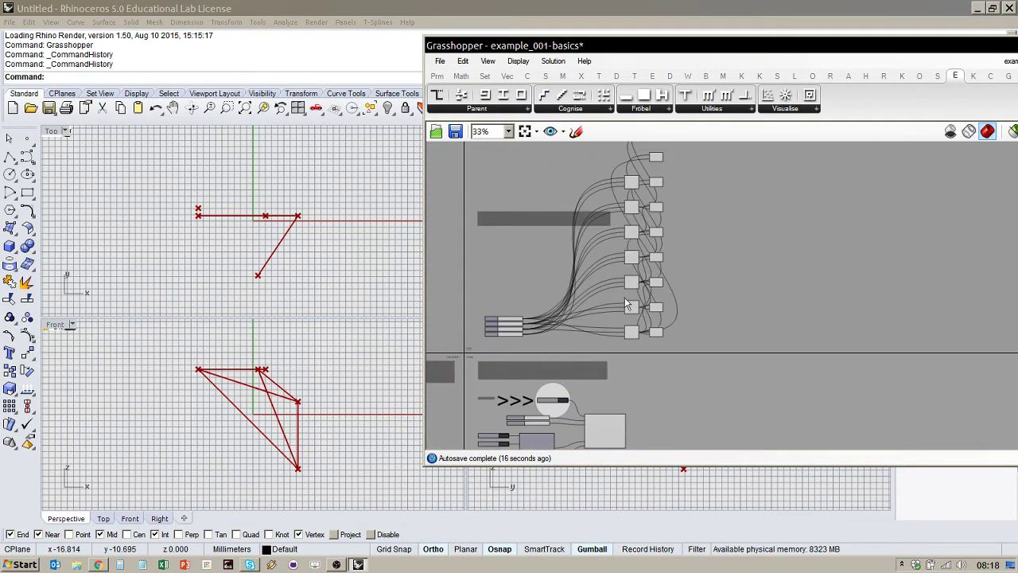
{"action": "scroll", "coordinate": [622, 346], "scroll_direction": "up", "scroll_amount": 3}
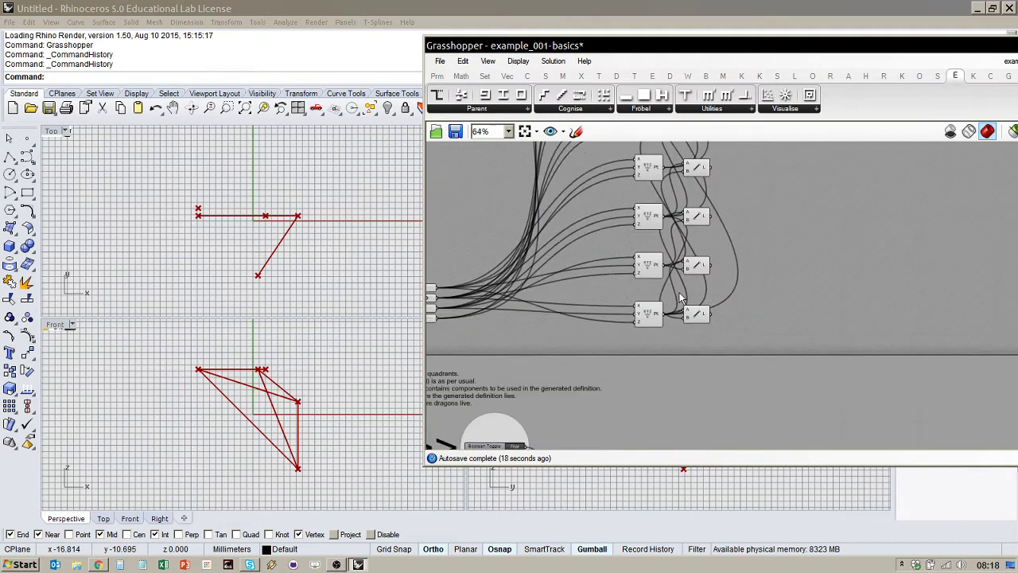
{"action": "mouse_move", "coordinate": [655, 319]}
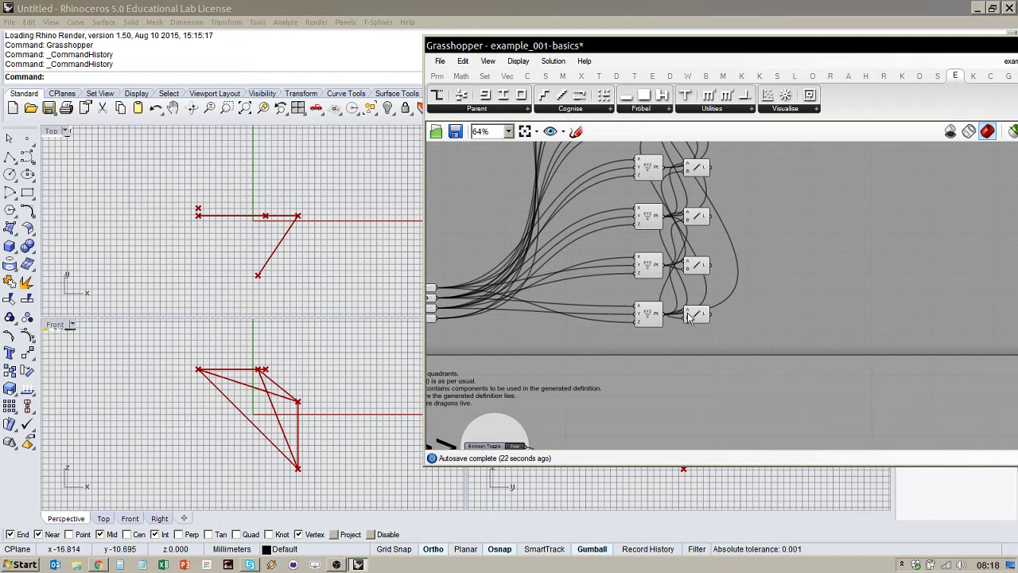
{"action": "mouse_move", "coordinate": [704, 316]}
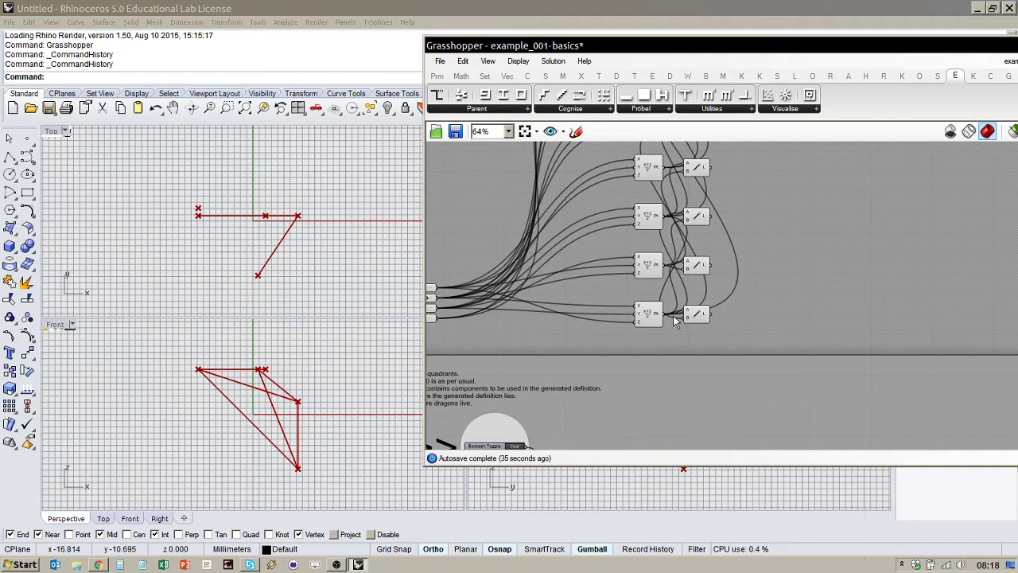
Turn off full component names and reposition the Construct Point and Line components in the Ingredients quadrant.
{"action": "scroll", "coordinate": [753, 303], "scroll_direction": "down", "scroll_amount": 4}
{"action": "scroll", "coordinate": [470, 388], "scroll_direction": "up", "scroll_amount": 5}
{"action": "left_click_drag", "start_coordinate": [549, 335], "coordinate": [592, 336]}
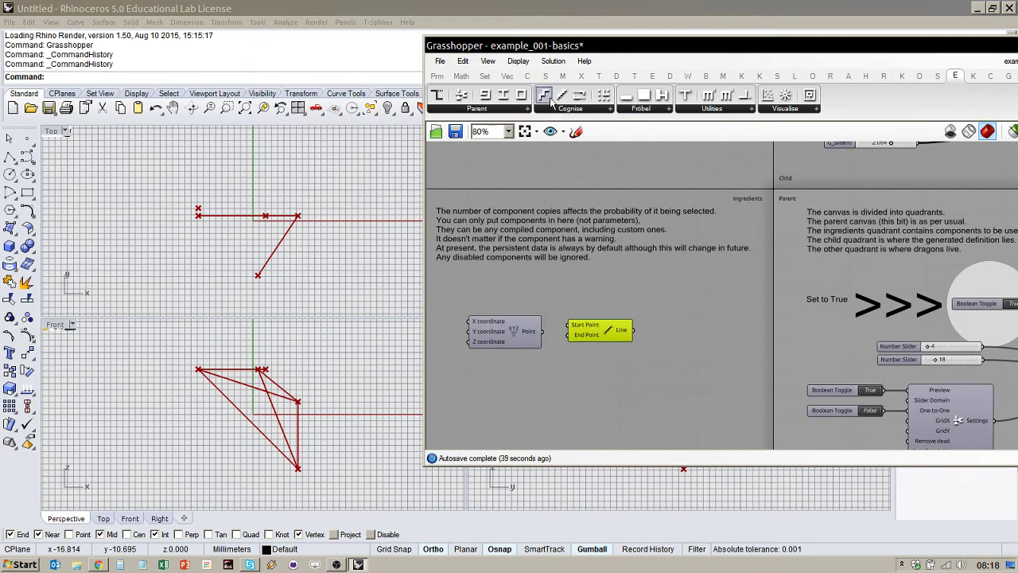
{"action": "left_click", "coordinate": [518, 61]}
{"action": "left_click", "coordinate": [551, 109]}
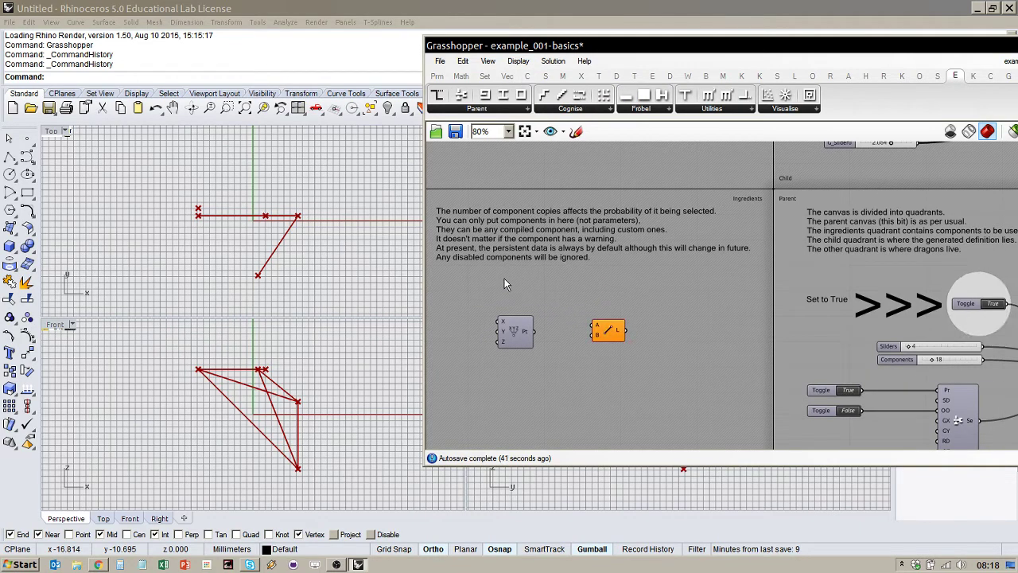
{"action": "left_click_drag", "start_coordinate": [510, 335], "coordinate": [518, 315]}
{"action": "left_click_drag", "start_coordinate": [610, 336], "coordinate": [591, 318]}
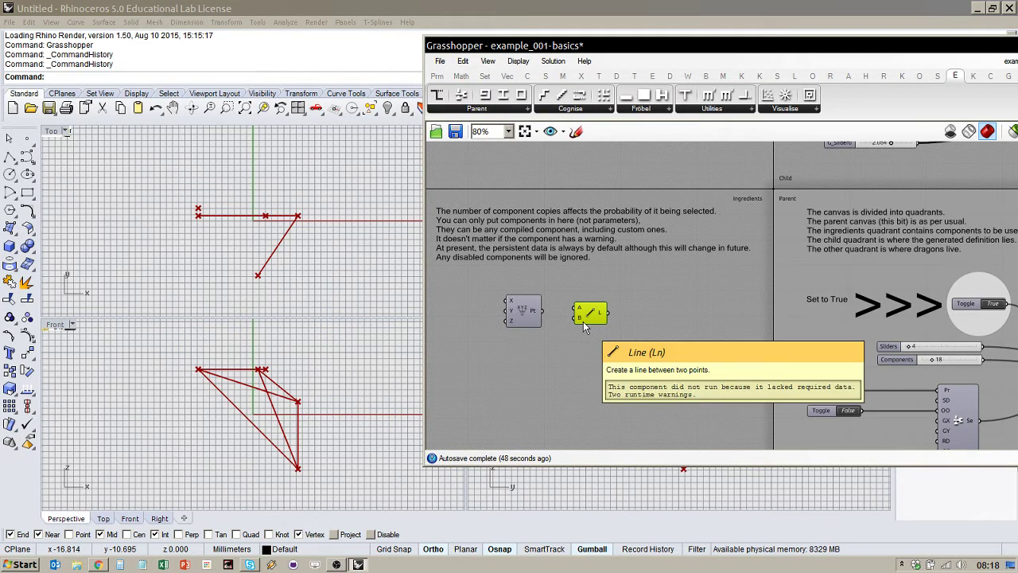
Duplicate the Construct Point component in the Ingredients quadrant and delete the lower copy.
{"action": "left_click_drag", "start_coordinate": [528, 314], "coordinate": [526, 354]}
{"action": "left_click", "coordinate": [572, 354]}
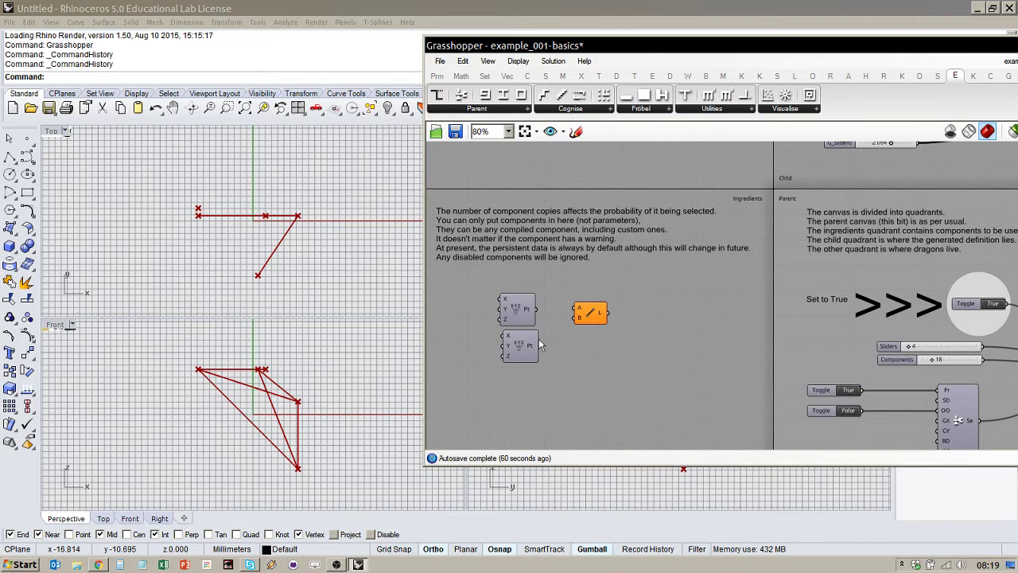
{"action": "left_click", "coordinate": [523, 348]}
{"action": "key", "text": "Delete"}
Inspect the generated Construct Point components in the Child quadrant and select the second one from the bottom.
{"action": "scroll", "coordinate": [563, 293], "scroll_direction": "down", "scroll_amount": 5}
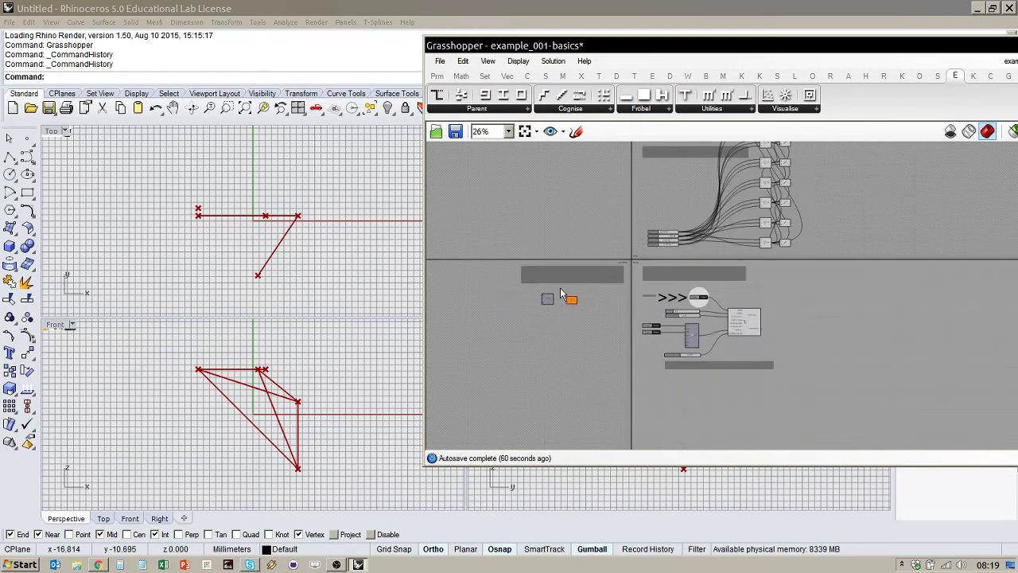
{"action": "scroll", "coordinate": [727, 348], "scroll_direction": "up", "scroll_amount": 5}
{"action": "scroll", "coordinate": [698, 386], "scroll_direction": "down", "scroll_amount": 3}
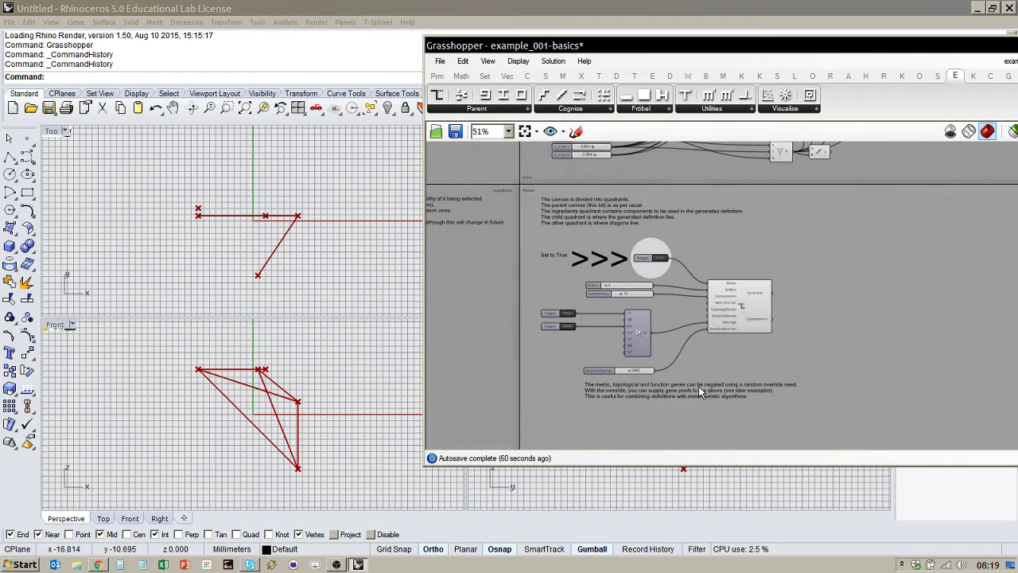
{"action": "scroll", "coordinate": [451, 285], "scroll_direction": "up", "scroll_amount": 2}
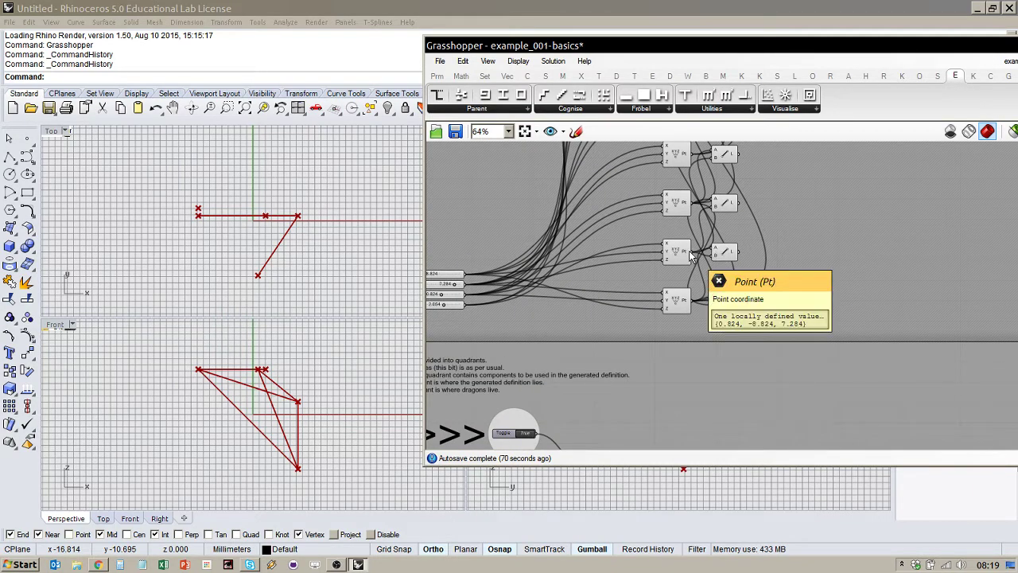
{"action": "left_click_drag", "start_coordinate": [676, 256], "coordinate": [679, 252]}
Set the toggle feeding the Embryo component's Reset input to False.
{"action": "scroll", "coordinate": [660, 284], "scroll_direction": "down", "scroll_amount": 7}
{"action": "scroll", "coordinate": [607, 348], "scroll_direction": "up", "scroll_amount": 8}
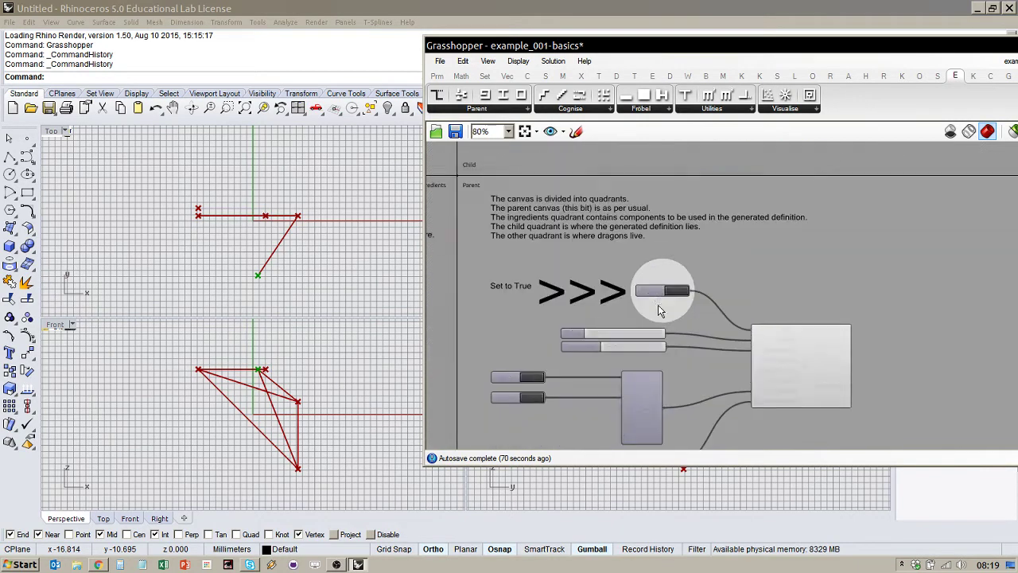
{"action": "double_click", "coordinate": [676, 294]}
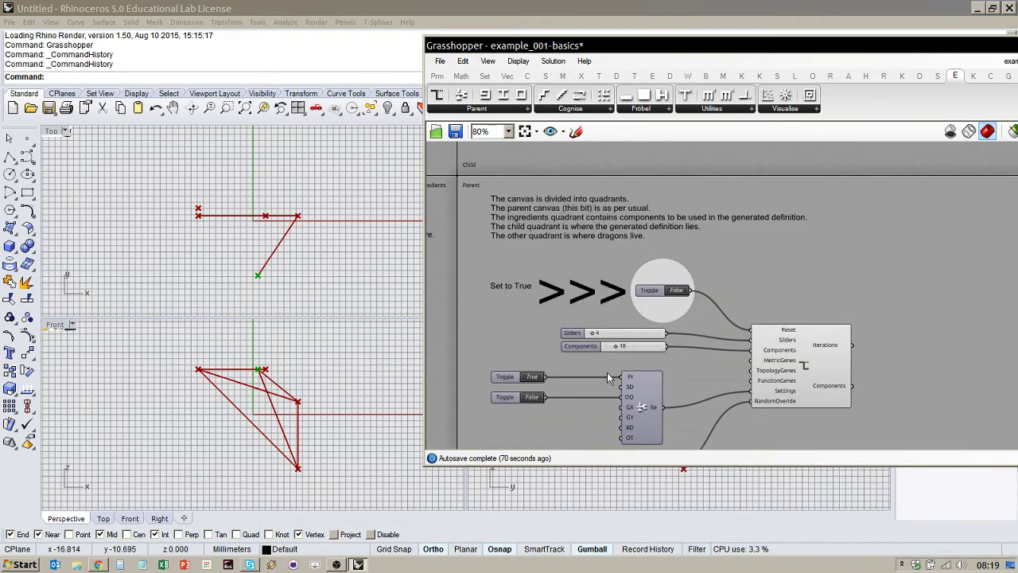
{"action": "left_click", "coordinate": [675, 291]}
Delete all generated Construct Point and Line components from the Child quadrant, keeping the four generated sliders.
{"action": "scroll", "coordinate": [730, 347], "scroll_direction": "down", "scroll_amount": 5}
{"action": "left_click_drag", "start_coordinate": [730, 348], "coordinate": [654, 192]}
{"action": "key", "text": "Delete"}
Select the four generated sliders in the Child quadrant together and shift them slightly.
{"action": "scroll", "coordinate": [607, 324], "scroll_direction": "up", "scroll_amount": 3}
{"action": "scroll", "coordinate": [607, 324], "scroll_direction": "up", "scroll_amount": 1}
{"action": "left_click", "coordinate": [602, 319]}
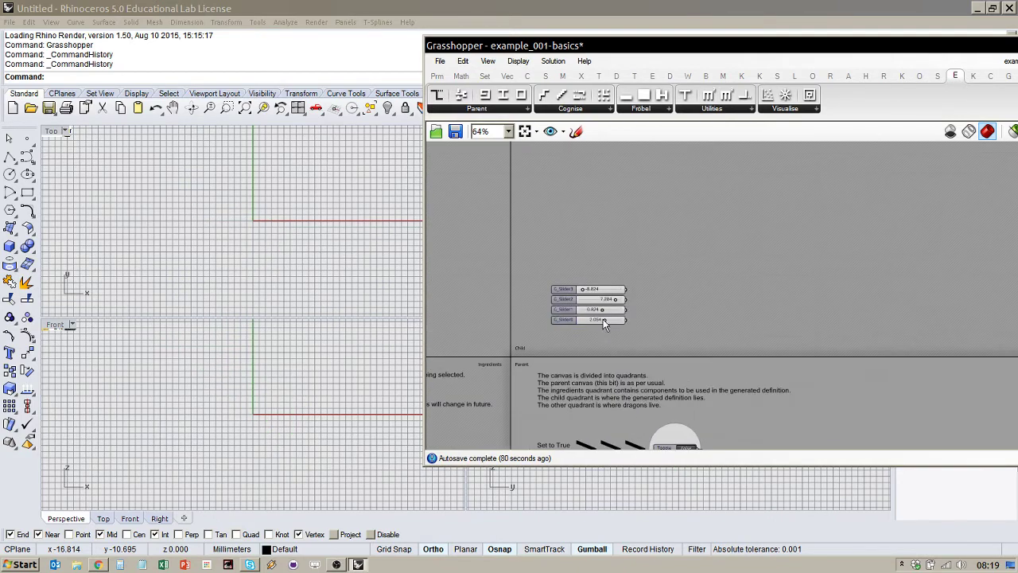
{"action": "left_click_drag", "start_coordinate": [542, 269], "coordinate": [657, 343]}
{"action": "mouse_move", "coordinate": [600, 291]}
{"action": "left_mouse_down"}
{"action": "mouse_move", "coordinate": [705, 296]}
{"action": "mouse_move", "coordinate": [592, 284]}
{"action": "left_mouse_up"}
{"action": "left_click", "coordinate": [672, 288]}
{"action": "scroll", "coordinate": [612, 290], "scroll_direction": "up", "scroll_amount": 3}
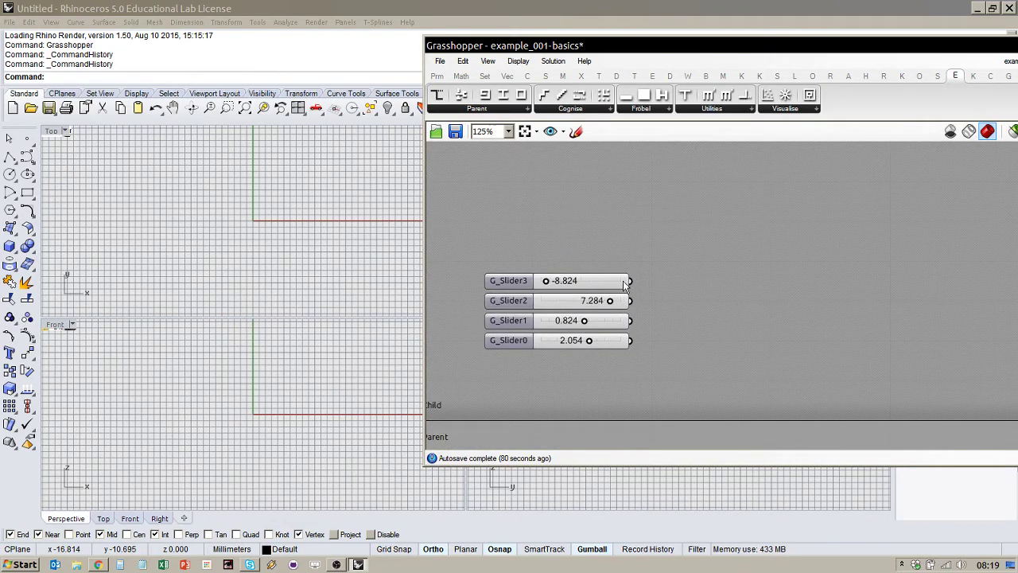
Add a Construct Point component beside the four sliders in the Child quadrant.
{"action": "double_click", "coordinate": [792, 276]}
{"action": "type", "text": "point"}
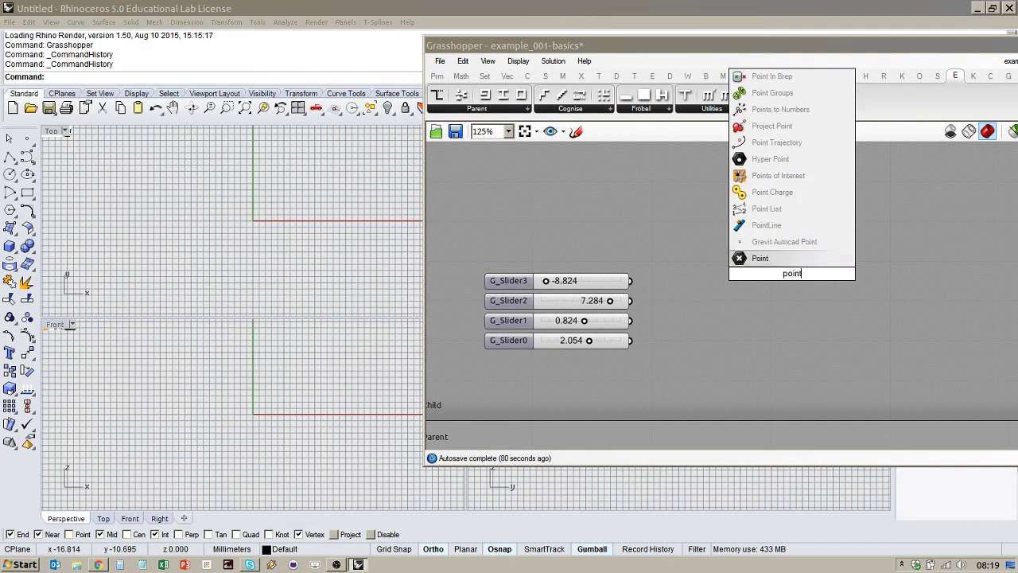
{"action": "key", "text": "BackSpace"}
{"action": "key", "text": "BackSpace"}
{"action": "key", "text": "BackSpace"}
{"action": "key", "text": "BackSpace"}
{"action": "key", "text": "BackSpace"}
{"action": "type", "text": "constr"}
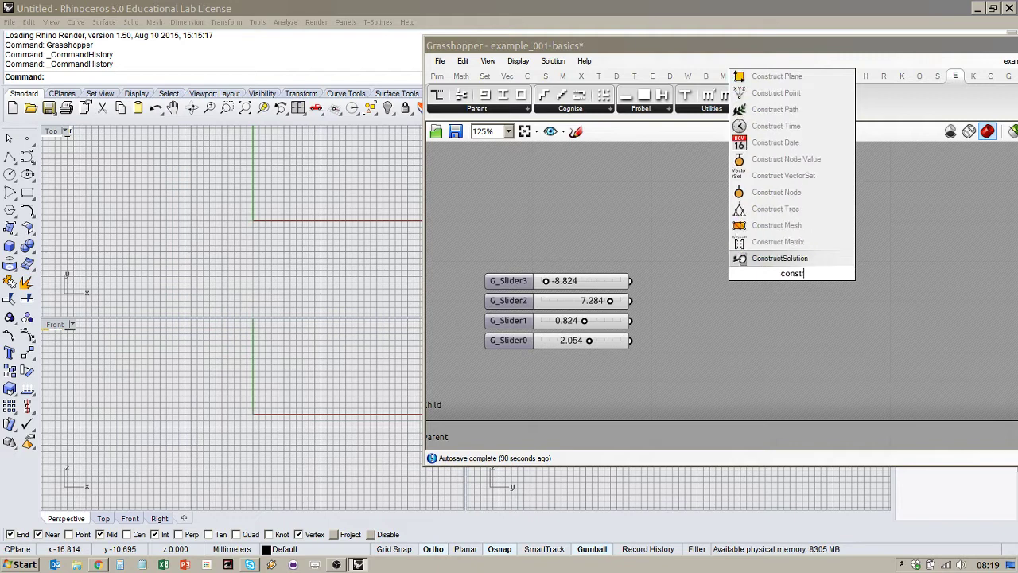
{"action": "type", "text": "uct point"}
{"action": "key", "text": "Return"}
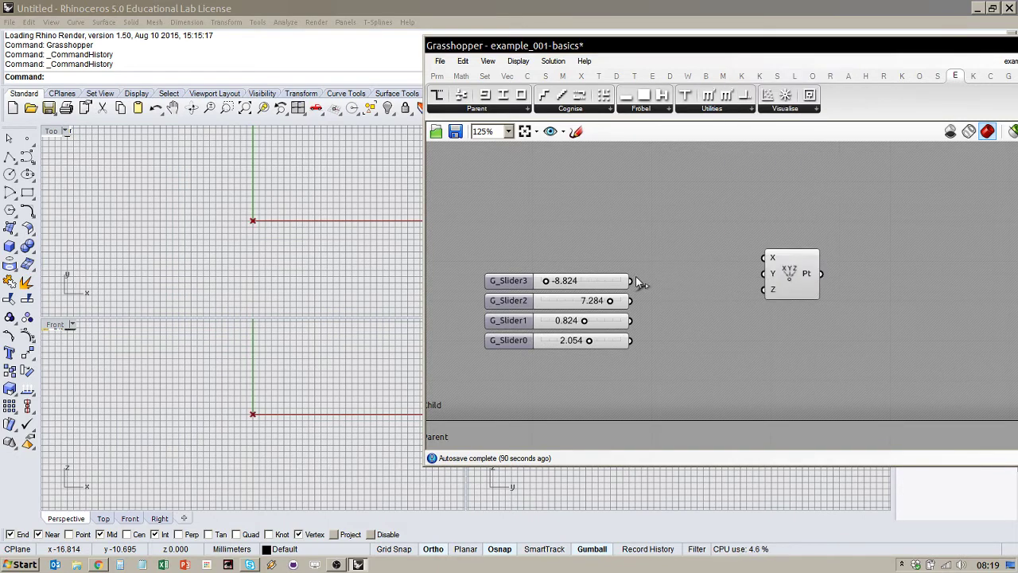
Connect G_Slider3 to the Construct Point's X input and move the component level with the sliders.
{"action": "left_click_drag", "start_coordinate": [632, 281], "coordinate": [797, 269]}
{"action": "left_click", "coordinate": [677, 291]}
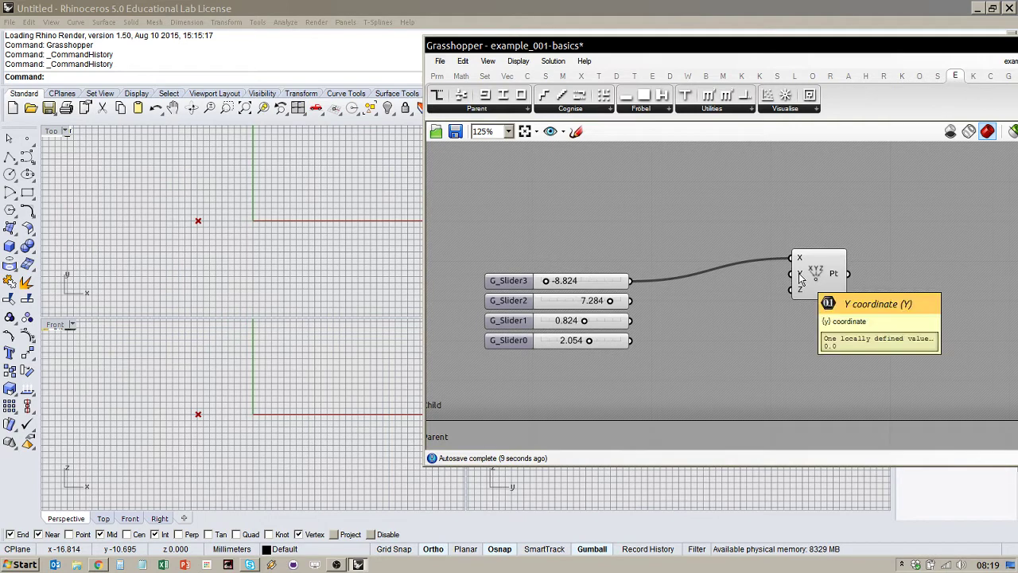
{"action": "left_click_drag", "start_coordinate": [818, 267], "coordinate": [819, 297]}
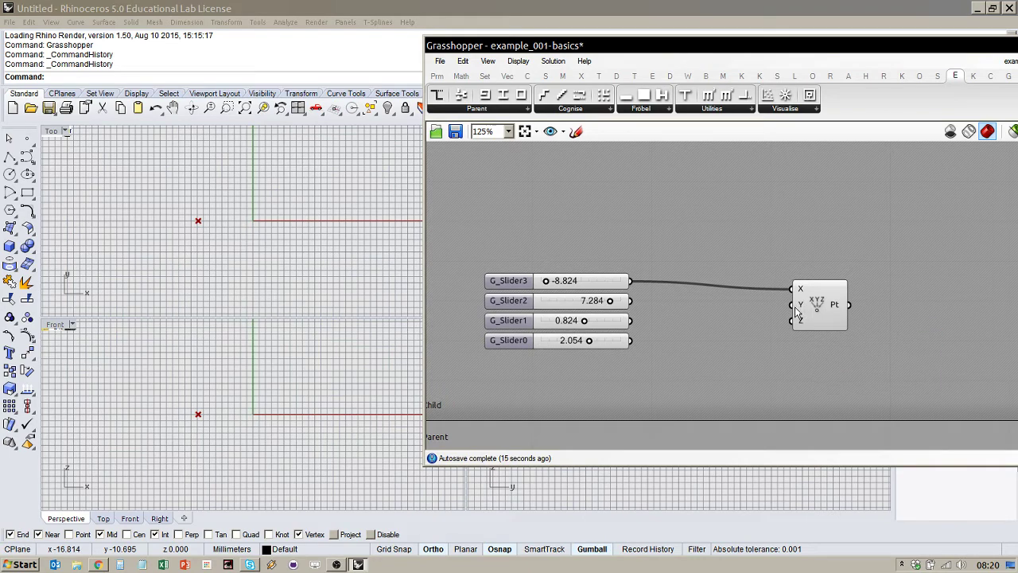
Select the Construct Point in the Child quadrant and disconnect G_Slider3 from its X input.
{"action": "scroll", "coordinate": [772, 280], "scroll_direction": "down", "scroll_amount": 5}
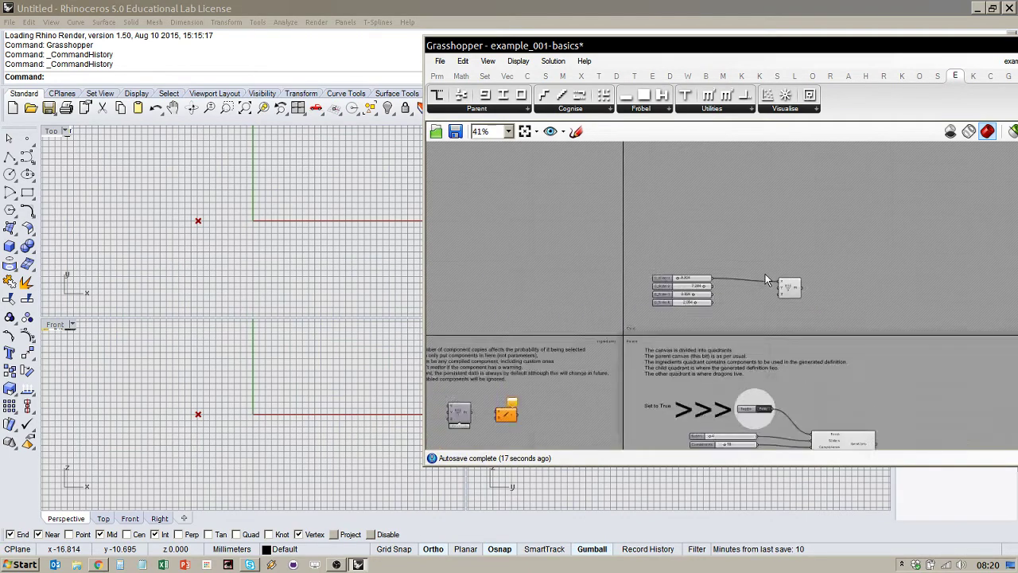
{"action": "scroll", "coordinate": [766, 278], "scroll_direction": "up", "scroll_amount": 3}
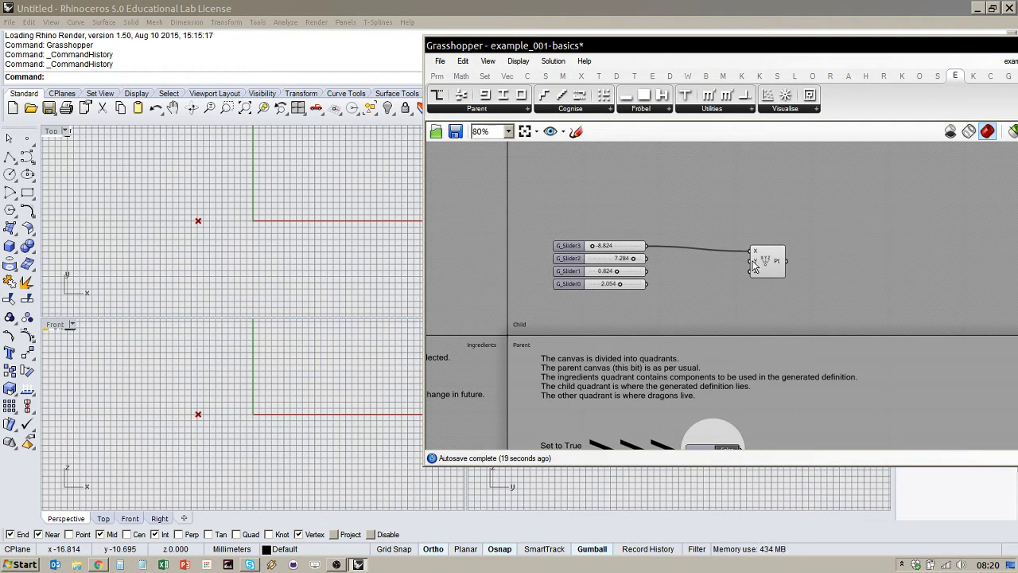
{"action": "mouse_move", "coordinate": [754, 254]}
{"action": "scroll", "coordinate": [800, 311], "scroll_direction": "down", "scroll_amount": 1}
{"action": "scroll", "coordinate": [726, 259], "scroll_direction": "up", "scroll_amount": 1}
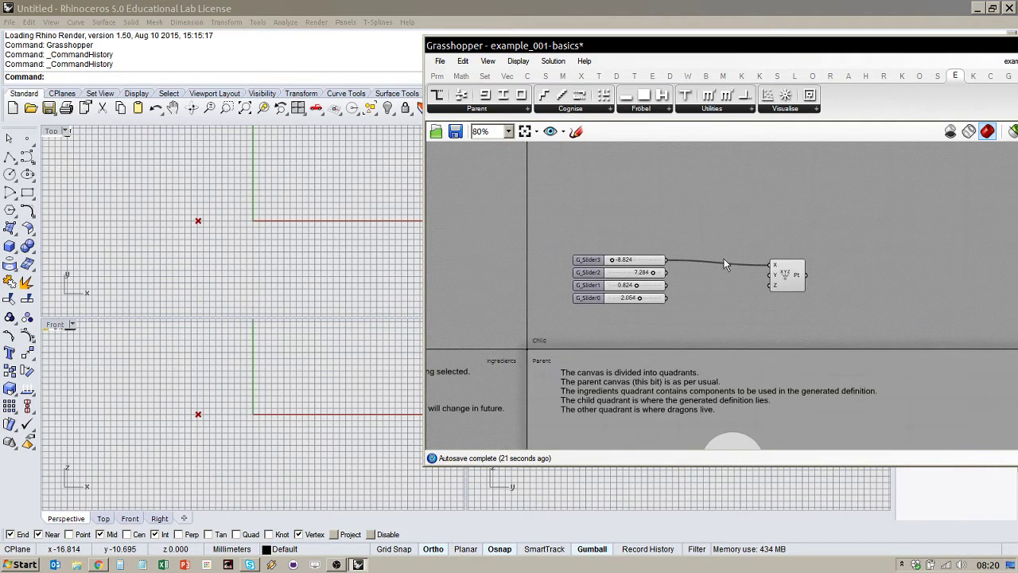
{"action": "left_click", "coordinate": [783, 275]}
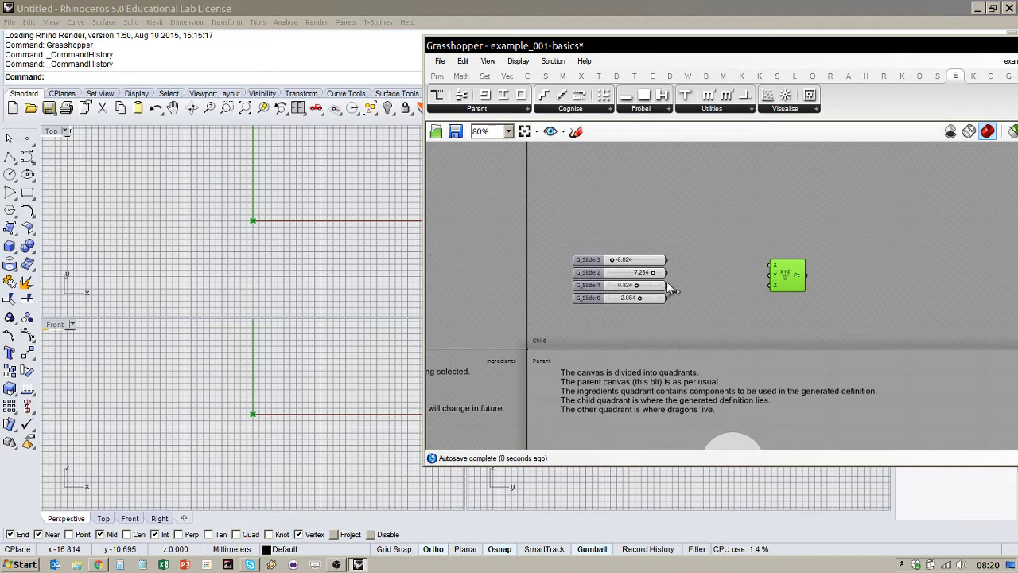
Shift the Construct Point slightly in the Child quadrant and connect G_Slider1 to its X input.
{"action": "scroll", "coordinate": [670, 309], "scroll_direction": "up", "scroll_amount": 4}
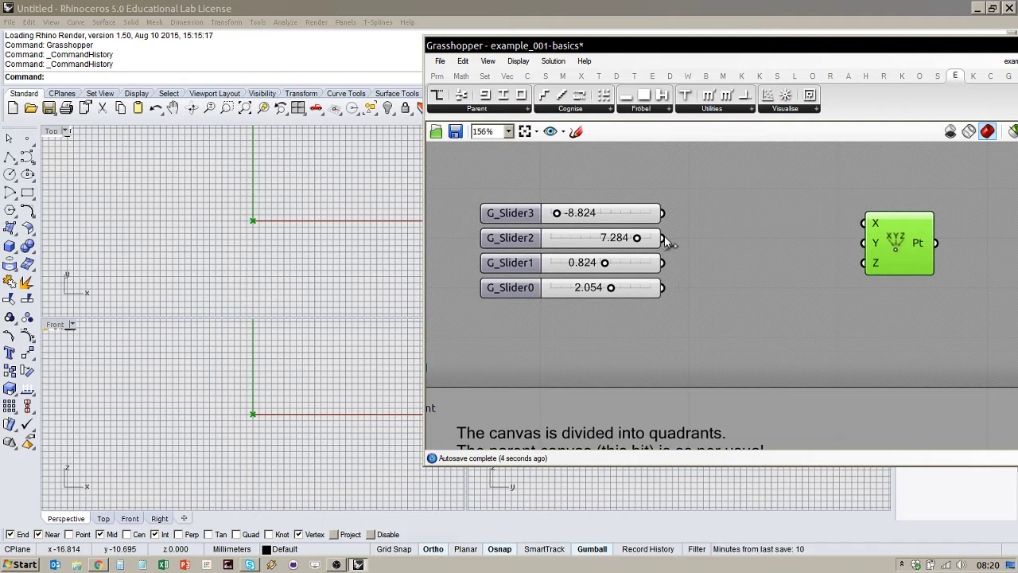
{"action": "left_click_drag", "start_coordinate": [900, 248], "coordinate": [912, 243]}
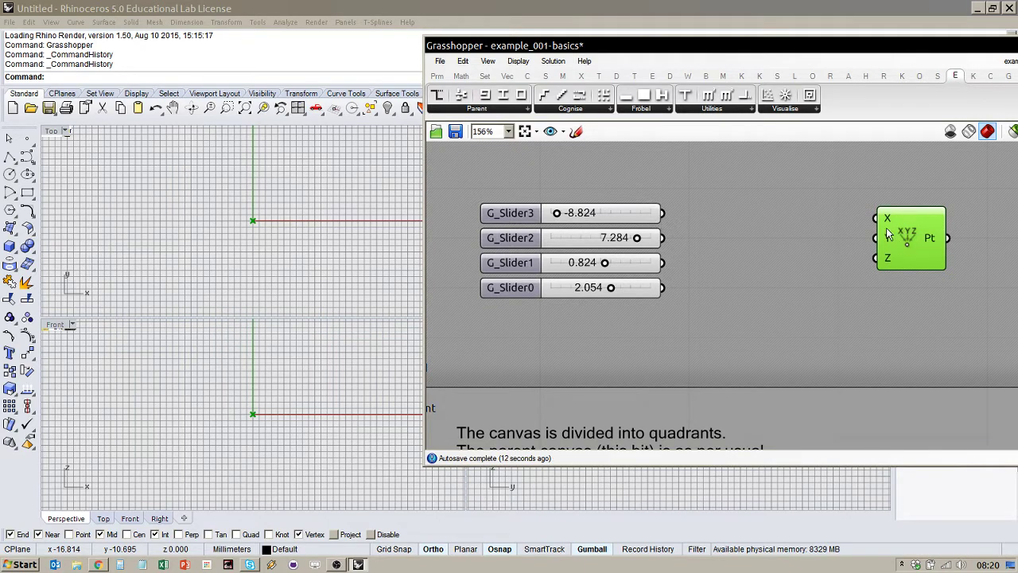
{"action": "mouse_move", "coordinate": [888, 225]}
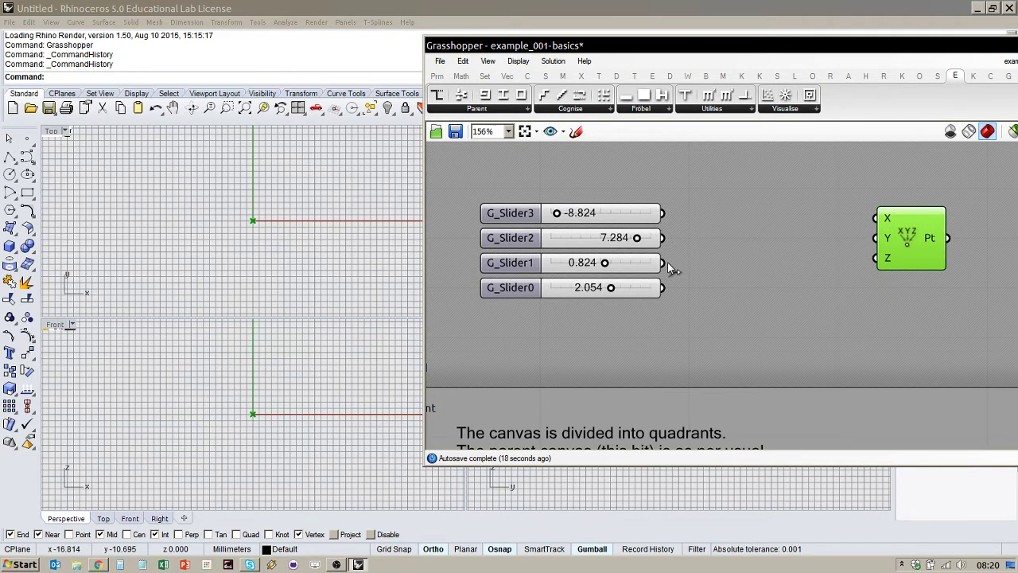
{"action": "left_click_drag", "start_coordinate": [663, 262], "coordinate": [876, 218]}
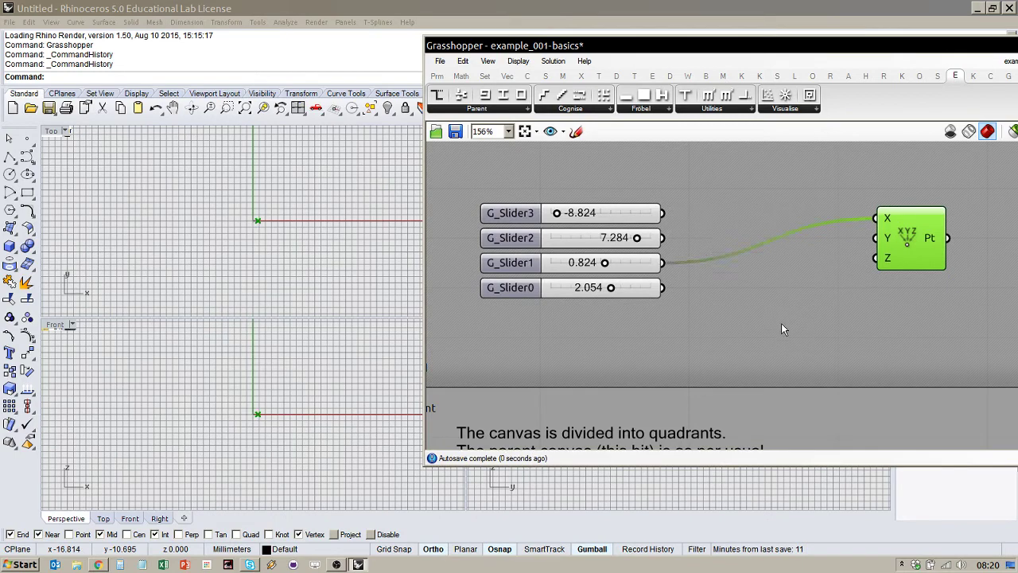
Delete the Construct Point component from the Child quadrant.
{"action": "scroll", "coordinate": [781, 290], "scroll_direction": "down", "scroll_amount": 3}
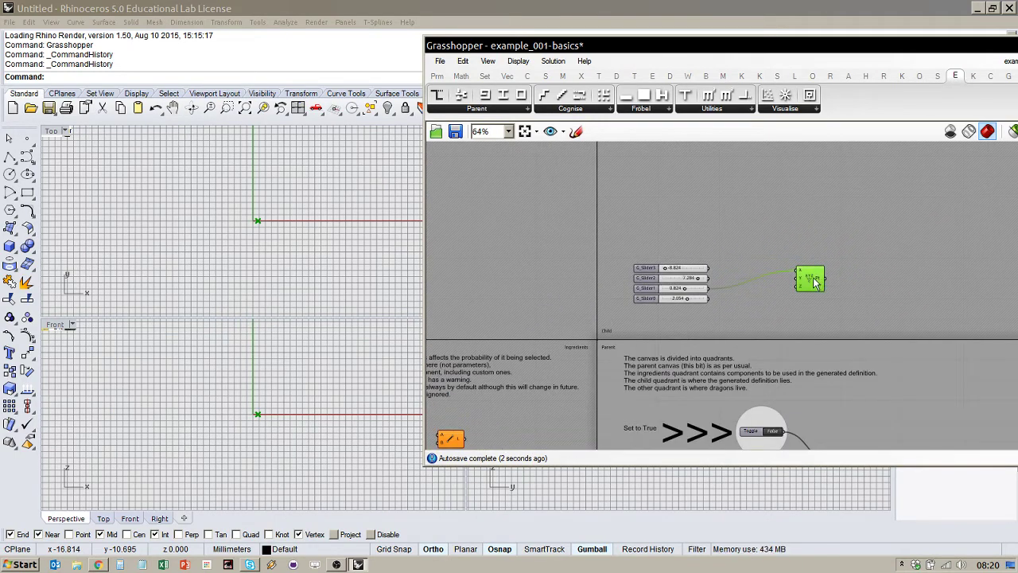
{"action": "key", "text": "Delete"}
{"action": "scroll", "coordinate": [774, 243], "scroll_direction": "down", "scroll_amount": 4}
{"action": "scroll", "coordinate": [806, 337], "scroll_direction": "up", "scroll_amount": 4}
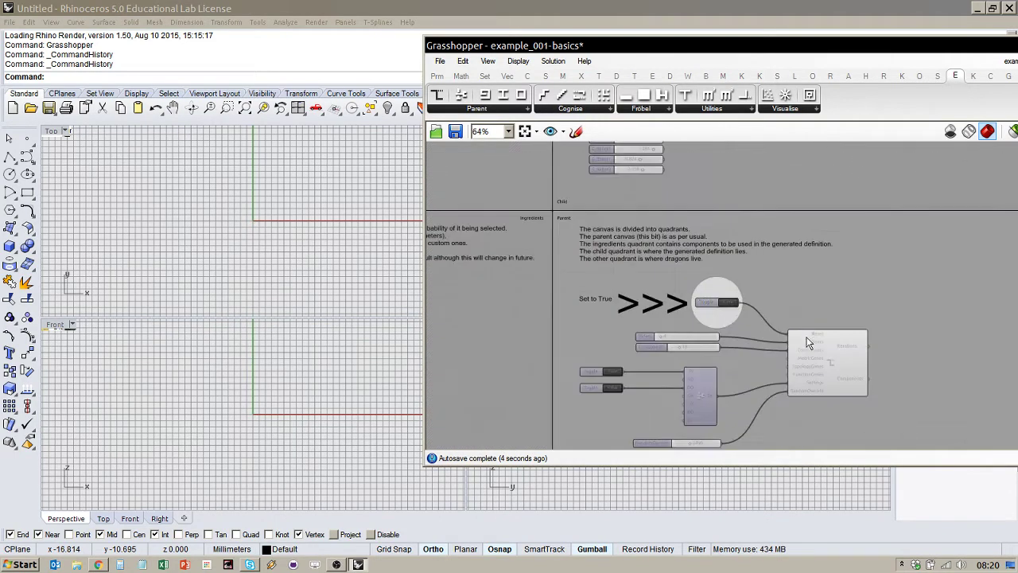
Examine the parent component's MetricGenes, TopologyGenes and FunctionGenes inputs alongside the Child sliders and the Ingredients components.
{"action": "scroll", "coordinate": [807, 339], "scroll_direction": "up", "scroll_amount": 1}
{"action": "scroll", "coordinate": [841, 398], "scroll_direction": "up", "scroll_amount": 1}
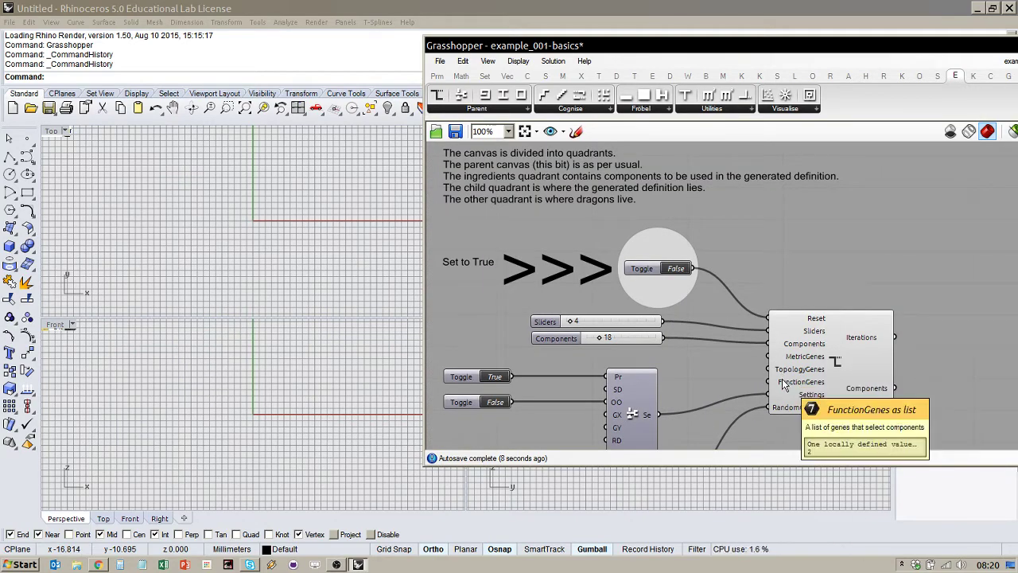
{"action": "mouse_move", "coordinate": [783, 363]}
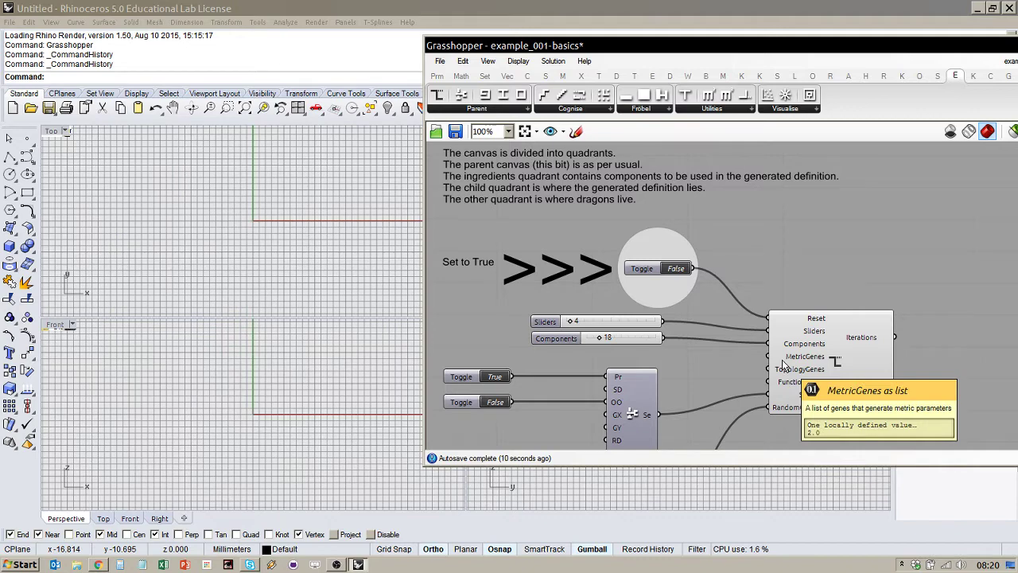
{"action": "scroll", "coordinate": [783, 361], "scroll_direction": "down", "scroll_amount": 3}
{"action": "scroll", "coordinate": [685, 204], "scroll_direction": "up", "scroll_amount": 2}
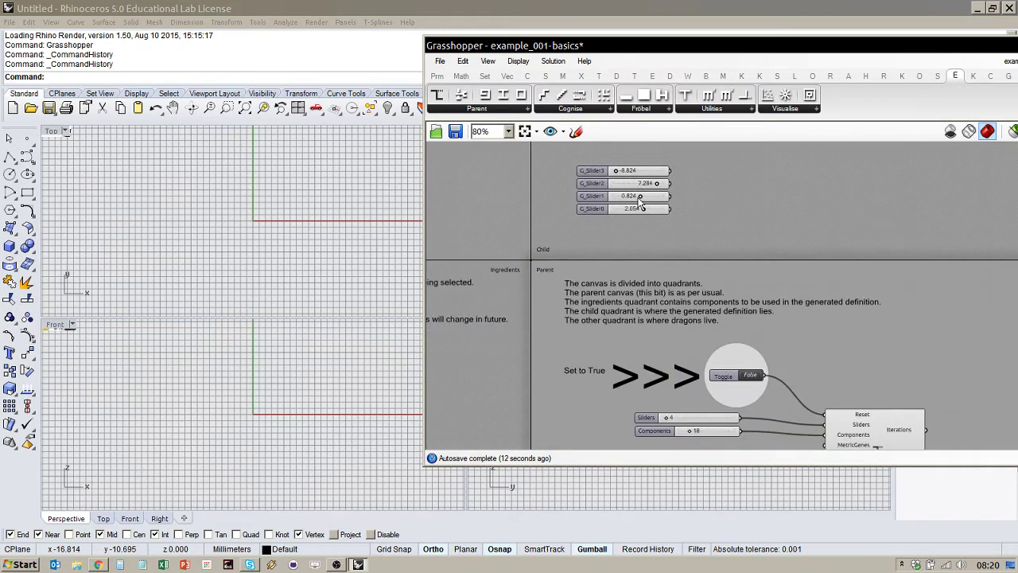
{"action": "scroll", "coordinate": [693, 279], "scroll_direction": "down", "scroll_amount": 1}
{"action": "scroll", "coordinate": [807, 439], "scroll_direction": "up", "scroll_amount": 2}
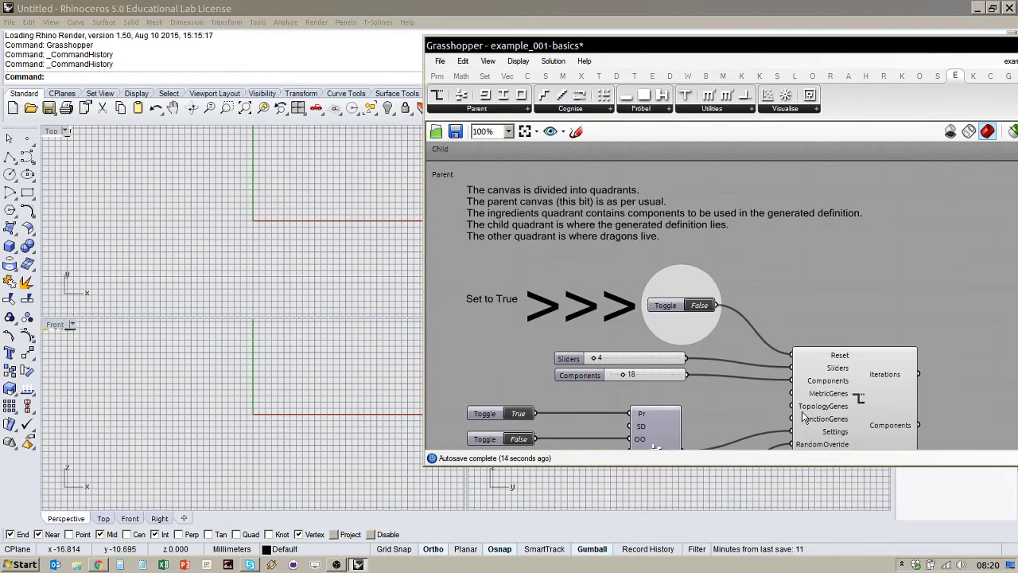
{"action": "mouse_move", "coordinate": [802, 411]}
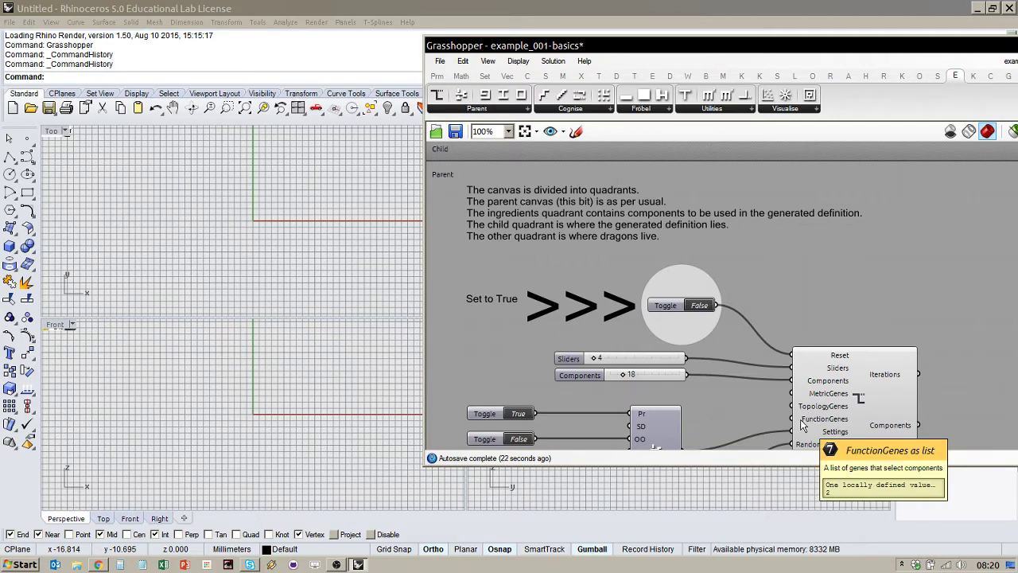
{"action": "scroll", "coordinate": [776, 404], "scroll_direction": "down", "scroll_amount": 5}
{"action": "scroll", "coordinate": [510, 344], "scroll_direction": "up", "scroll_amount": 5}
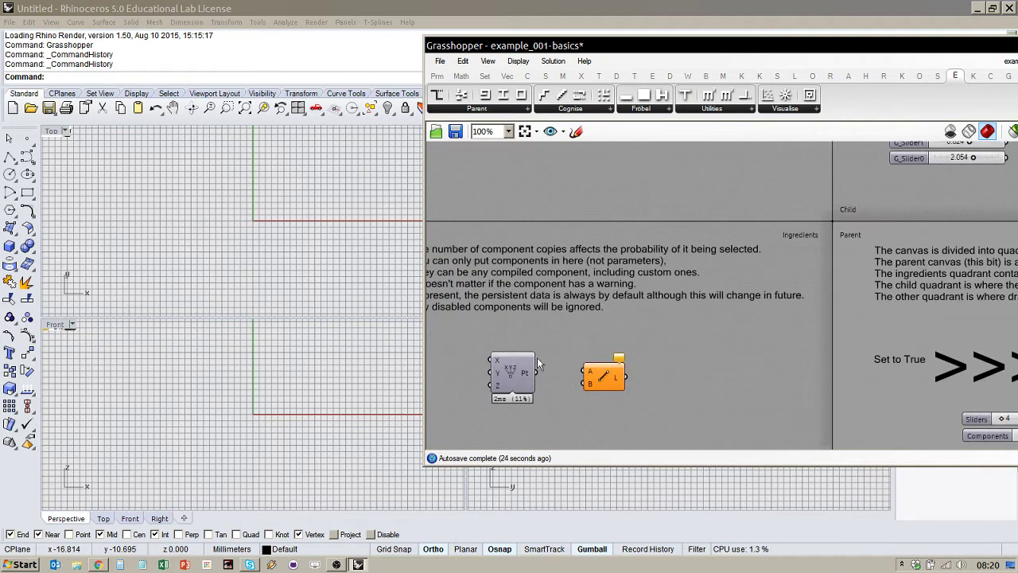
{"action": "scroll", "coordinate": [537, 356], "scroll_direction": "down", "scroll_amount": 5}
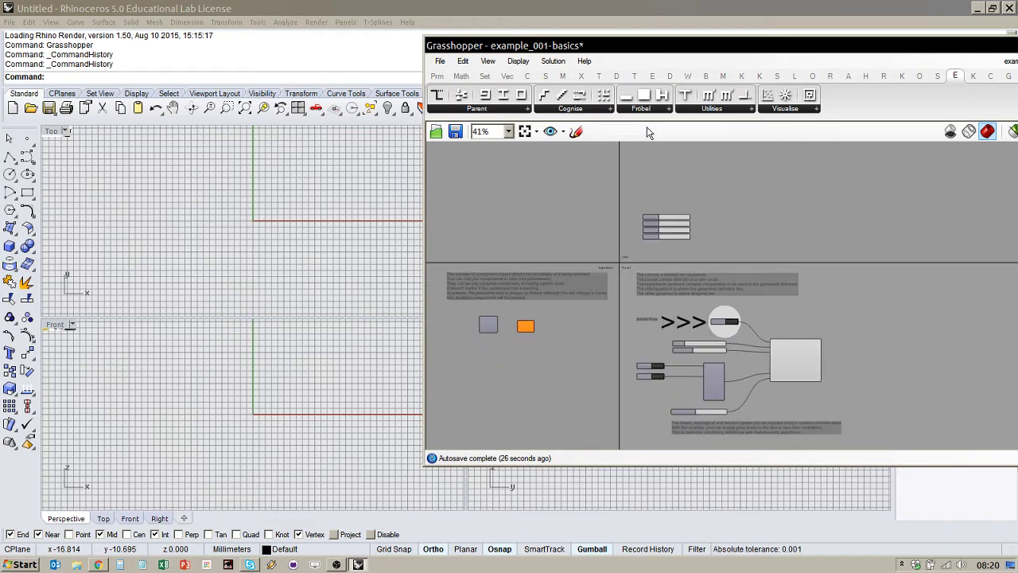
Reposition the Grasshopper window and set the toggle feeding the Reset input to True.
{"action": "left_click_drag", "start_coordinate": [662, 56], "coordinate": [597, 60]}
{"action": "scroll", "coordinate": [794, 335], "scroll_direction": "up", "scroll_amount": 5}
{"action": "left_click", "coordinate": [651, 322]}
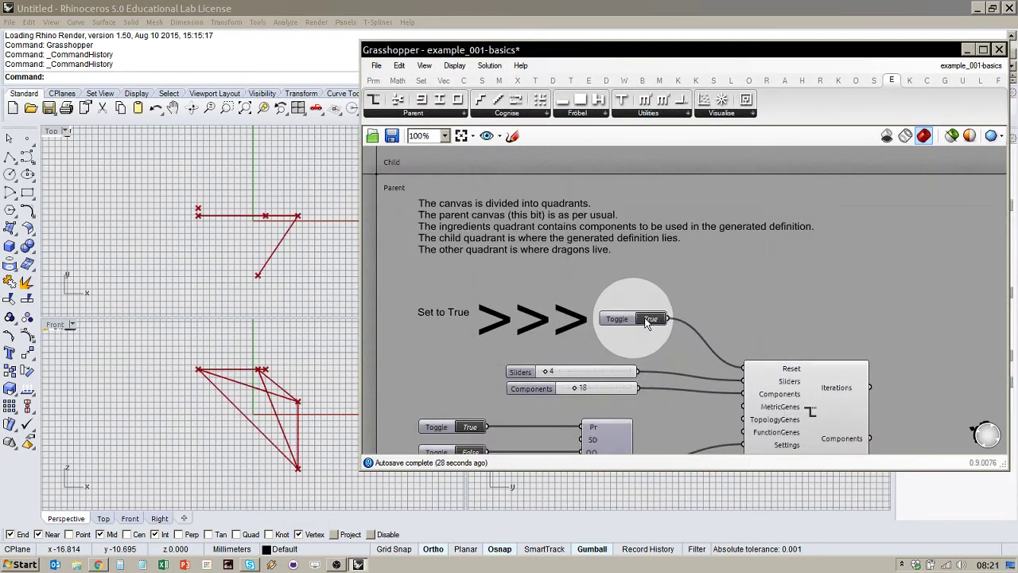
Set the RandomOverride slider to 3619 to generate a different child definition.
{"action": "scroll", "coordinate": [613, 371], "scroll_direction": "down", "scroll_amount": 5}
{"action": "scroll", "coordinate": [612, 370], "scroll_direction": "down", "scroll_amount": 2}
{"action": "scroll", "coordinate": [652, 273], "scroll_direction": "up", "scroll_amount": 3}
{"action": "scroll", "coordinate": [607, 271], "scroll_direction": "down", "scroll_amount": 3}
{"action": "scroll", "coordinate": [589, 408], "scroll_direction": "up", "scroll_amount": 4}
{"action": "scroll", "coordinate": [590, 416], "scroll_direction": "up", "scroll_amount": 1}
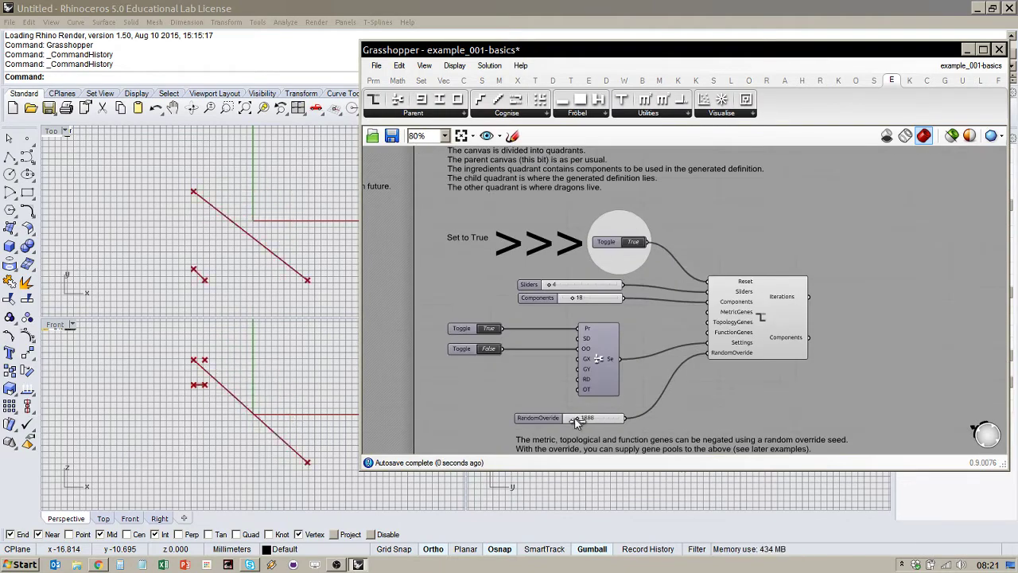
{"action": "left_click_drag", "start_coordinate": [590, 420], "coordinate": [586, 419]}
Close the example_001-basics definition and open example-002-getgeometry.
{"action": "left_click_drag", "start_coordinate": [830, 51], "coordinate": [795, 51]}
{"action": "left_click", "coordinate": [921, 66]}
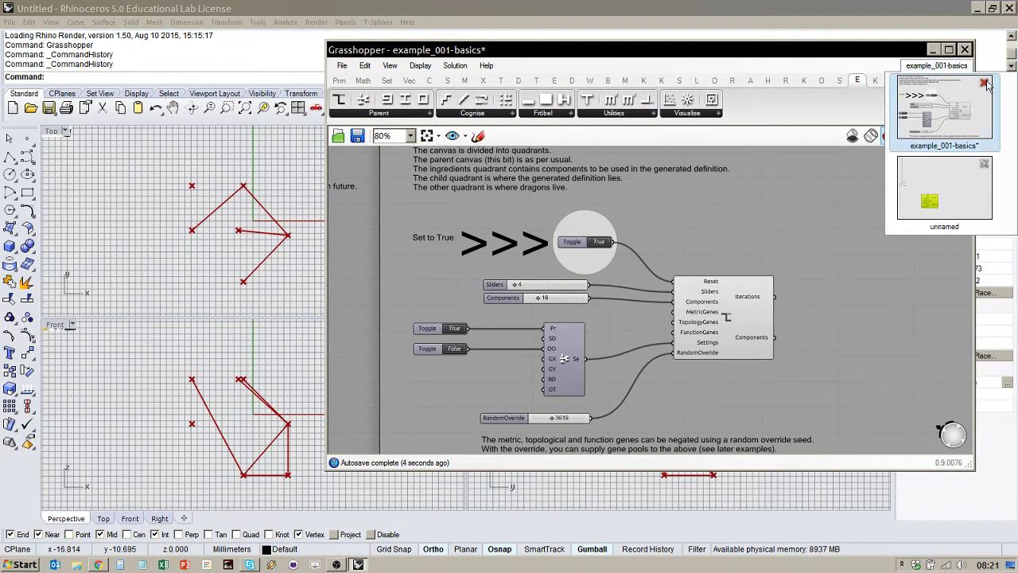
{"action": "left_click", "coordinate": [985, 83]}
{"action": "left_click", "coordinate": [935, 190]}
{"action": "left_click", "coordinate": [342, 66]}
{"action": "left_click", "coordinate": [386, 99]}
{"action": "double_click", "coordinate": [659, 236]}
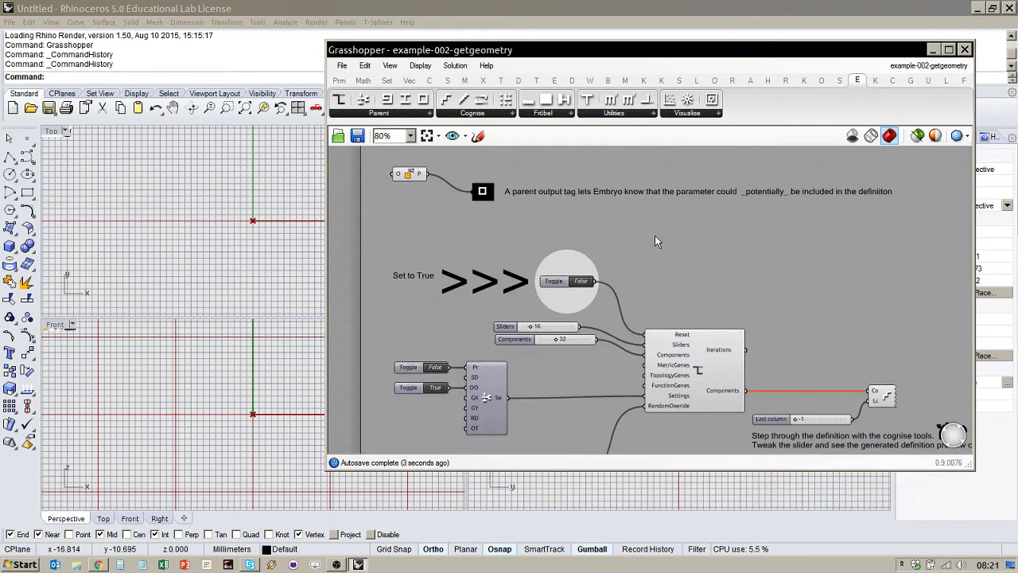
Shift the lower Construct Point component slightly in the Ingredients quadrant.
{"action": "scroll", "coordinate": [627, 378], "scroll_direction": "down", "scroll_amount": 2}
{"action": "scroll", "coordinate": [625, 372], "scroll_direction": "up", "scroll_amount": 2}
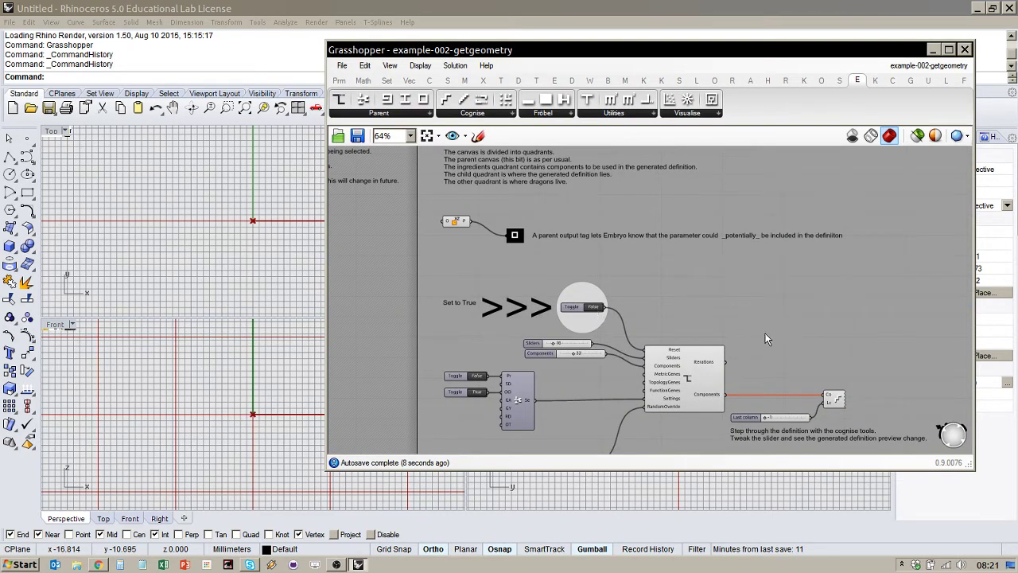
{"action": "scroll", "coordinate": [769, 338], "scroll_direction": "down", "scroll_amount": 3}
{"action": "scroll", "coordinate": [464, 302], "scroll_direction": "up", "scroll_amount": 3}
{"action": "left_click_drag", "start_coordinate": [521, 311], "coordinate": [521, 315]}
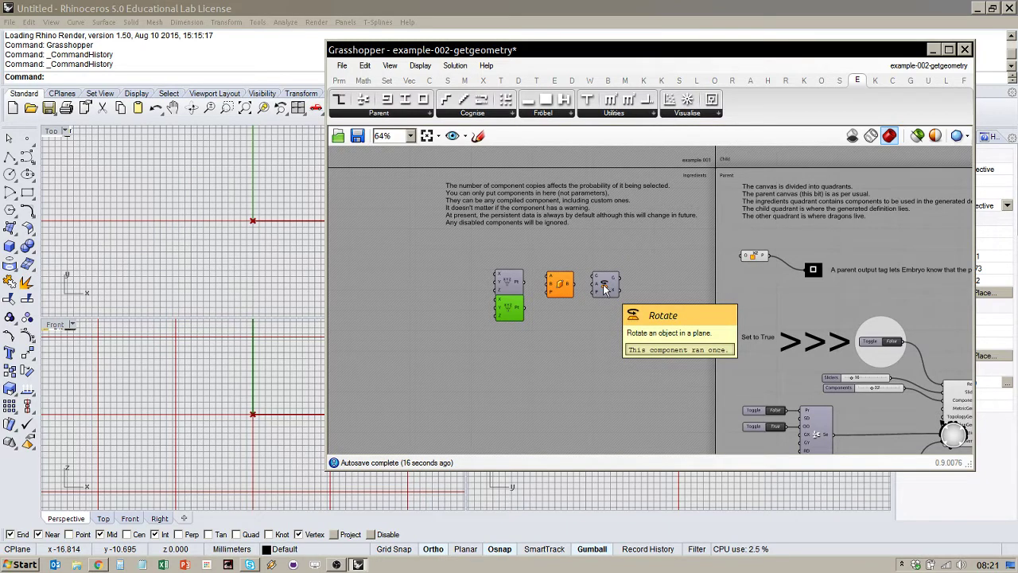
{"action": "scroll", "coordinate": [587, 309], "scroll_direction": "up", "scroll_amount": 1}
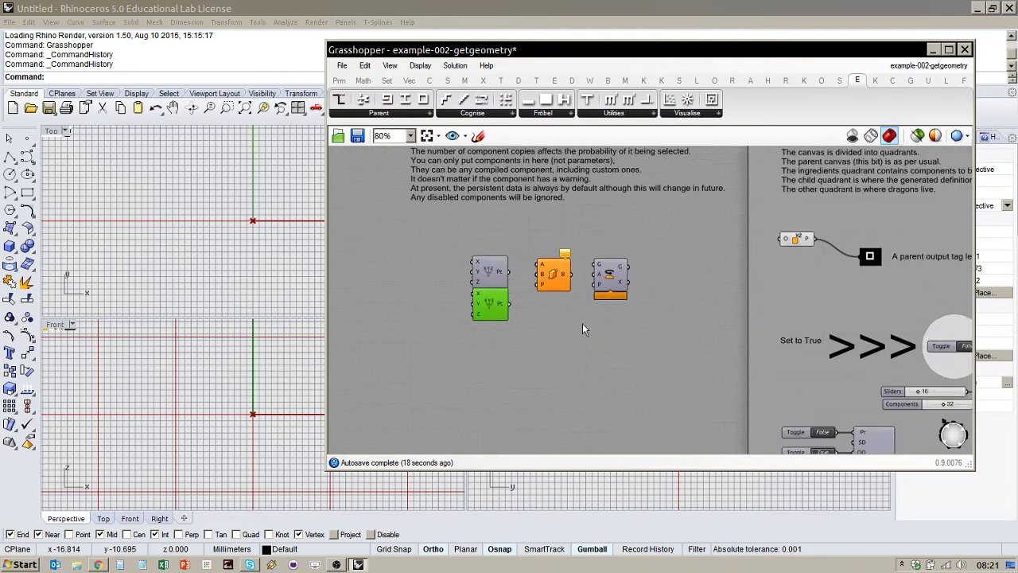
Set the toggle feeding the Reset input in the Parent quadrant to True to generate the child definition.
{"action": "scroll", "coordinate": [463, 264], "scroll_direction": "down", "scroll_amount": 5}
{"action": "scroll", "coordinate": [754, 346], "scroll_direction": "up", "scroll_amount": 3}
{"action": "scroll", "coordinate": [502, 231], "scroll_direction": "up", "scroll_amount": 2}
{"action": "scroll", "coordinate": [472, 256], "scroll_direction": "down", "scroll_amount": 3}
{"action": "scroll", "coordinate": [518, 258], "scroll_direction": "up", "scroll_amount": 4}
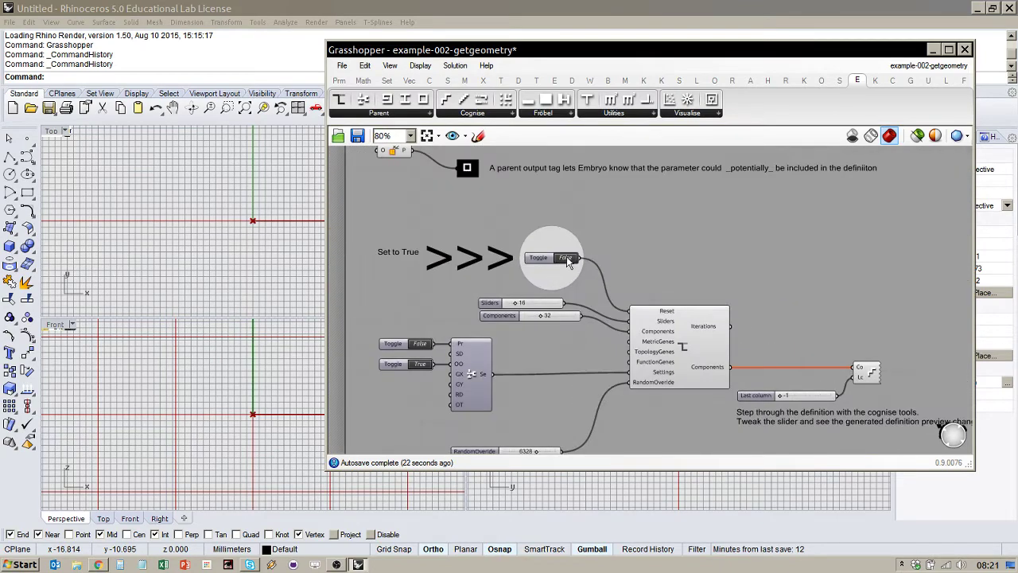
{"action": "double_click", "coordinate": [567, 257]}
Examine the generated Child network, the Components slider and the Angle input of the chained Rotate components.
{"action": "scroll", "coordinate": [562, 354], "scroll_direction": "down", "scroll_amount": 3}
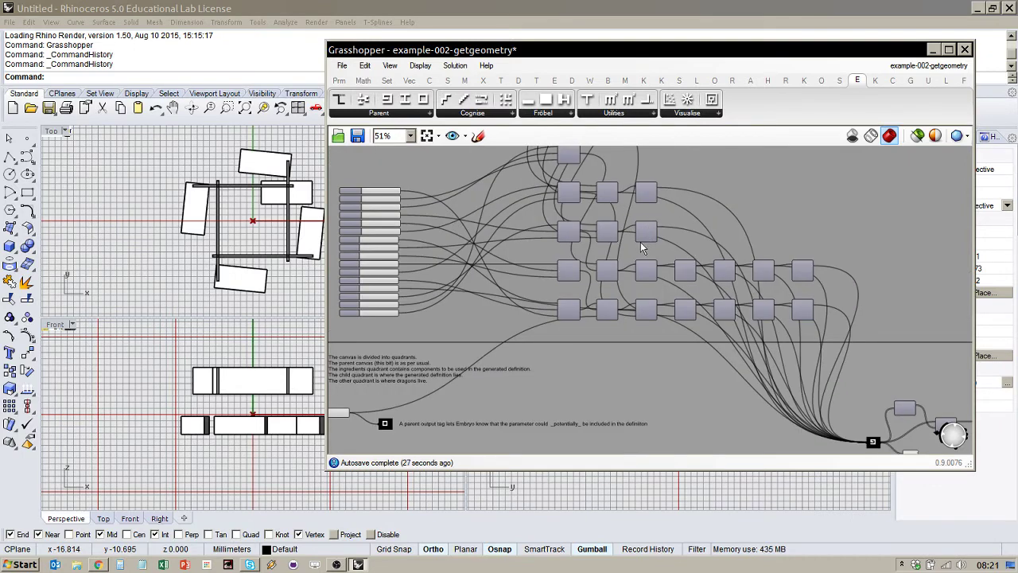
{"action": "scroll", "coordinate": [641, 274], "scroll_direction": "down", "scroll_amount": 3}
{"action": "scroll", "coordinate": [526, 417], "scroll_direction": "up", "scroll_amount": 6}
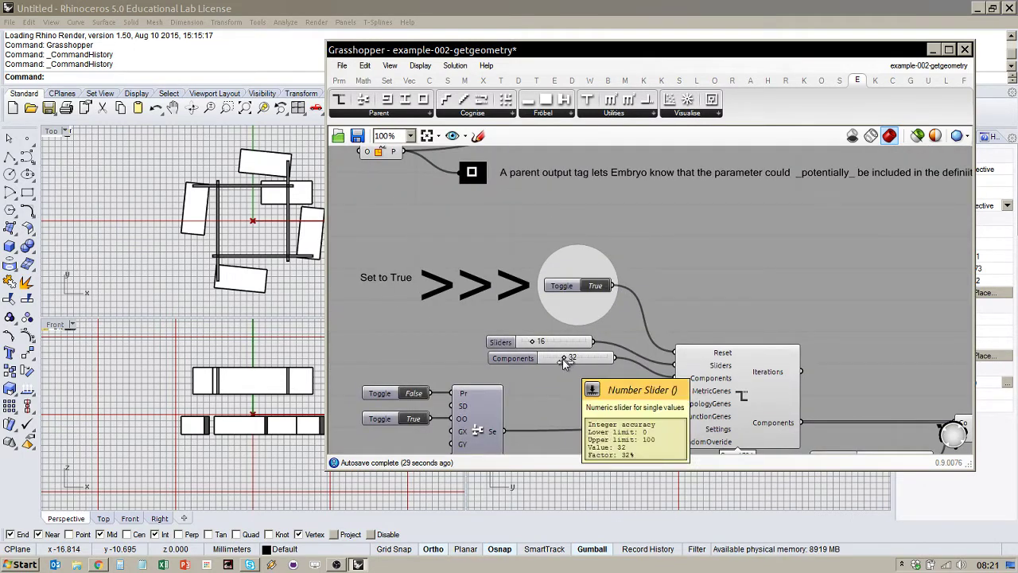
{"action": "scroll", "coordinate": [517, 405], "scroll_direction": "down", "scroll_amount": 4}
{"action": "scroll", "coordinate": [517, 405], "scroll_direction": "down", "scroll_amount": 1}
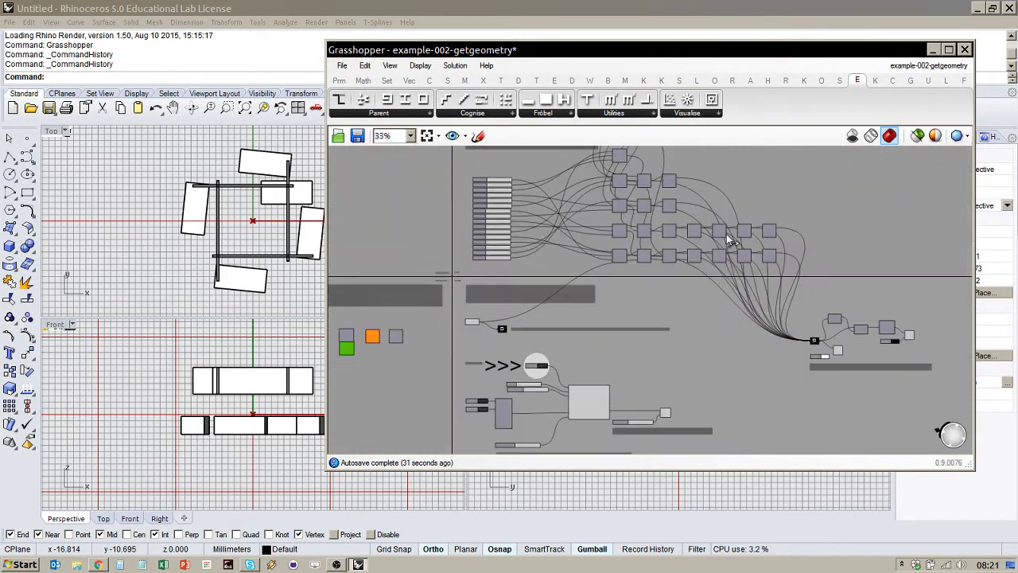
{"action": "scroll", "coordinate": [704, 222], "scroll_direction": "up", "scroll_amount": 5}
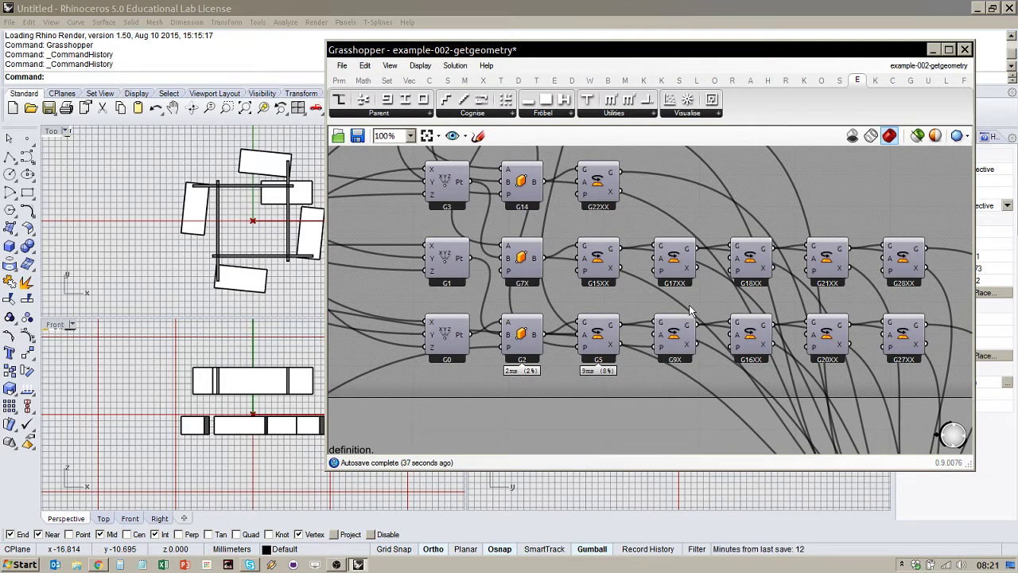
{"action": "scroll", "coordinate": [708, 341], "scroll_direction": "up", "scroll_amount": 2}
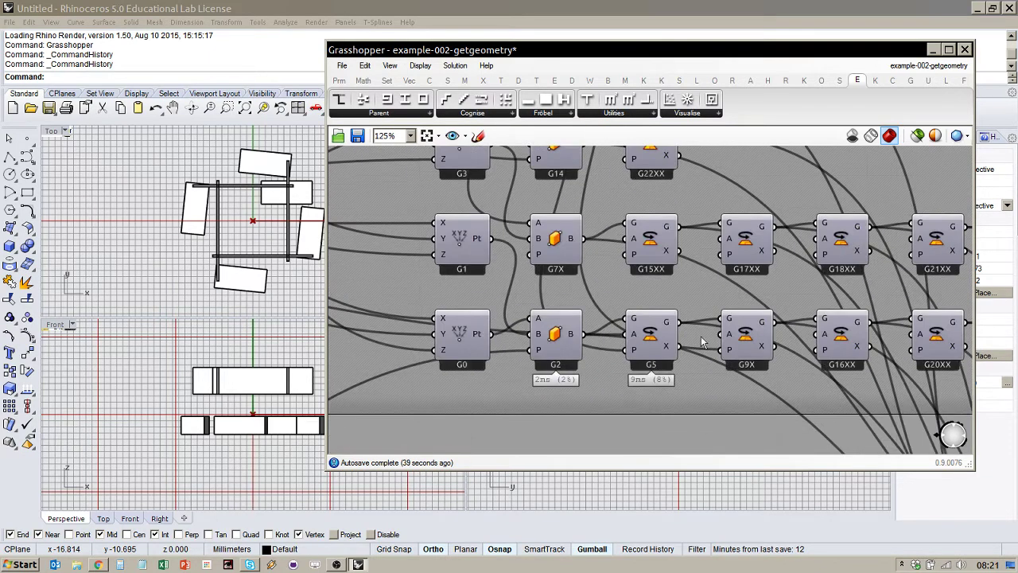
{"action": "mouse_move", "coordinate": [731, 336]}
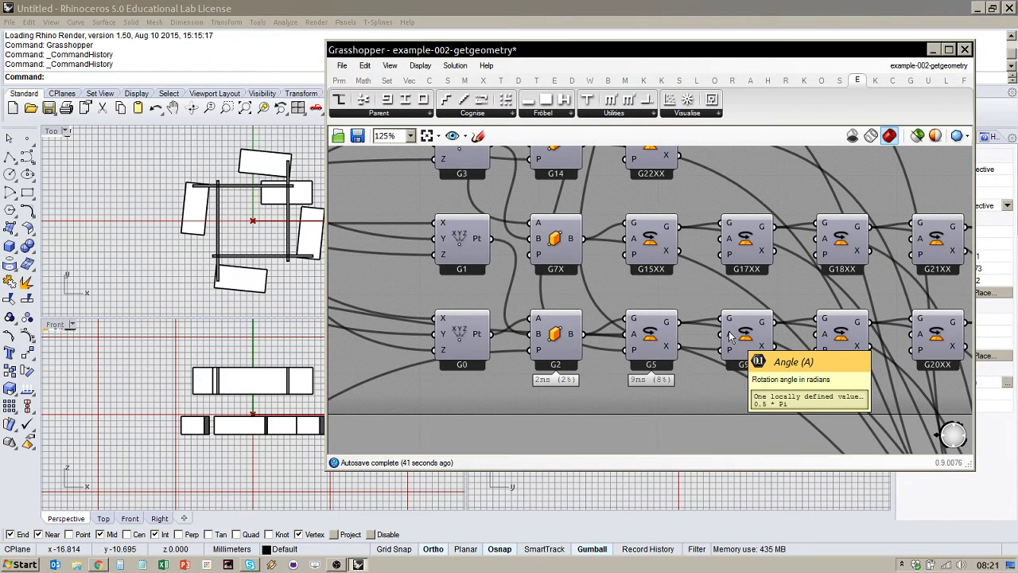
{"action": "scroll", "coordinate": [731, 336], "scroll_direction": "down", "scroll_amount": 3}
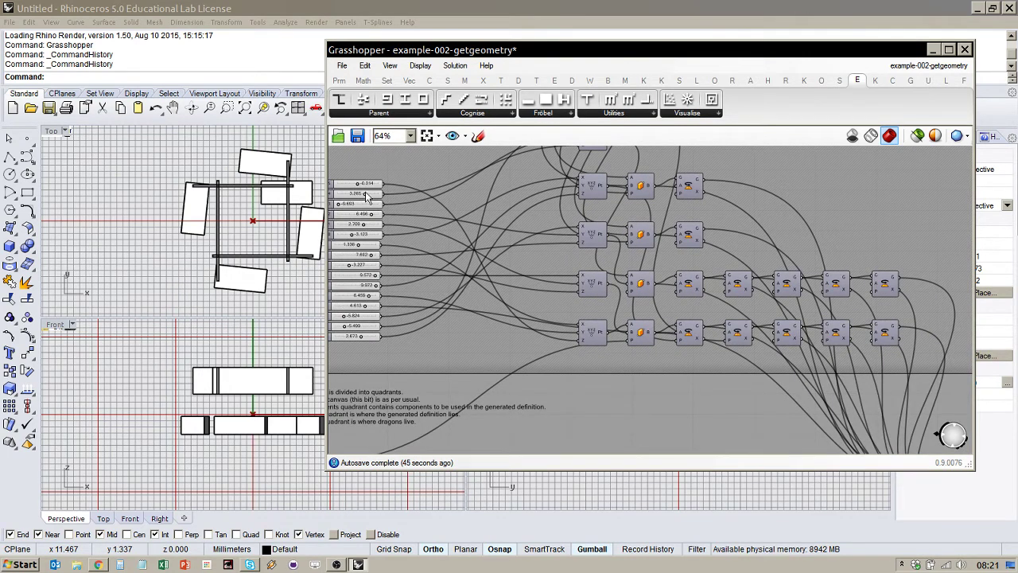
Move the third Construct Point from the bottom of its column slightly down in the Child quadrant.
{"action": "scroll", "coordinate": [545, 342], "scroll_direction": "down", "scroll_amount": 3}
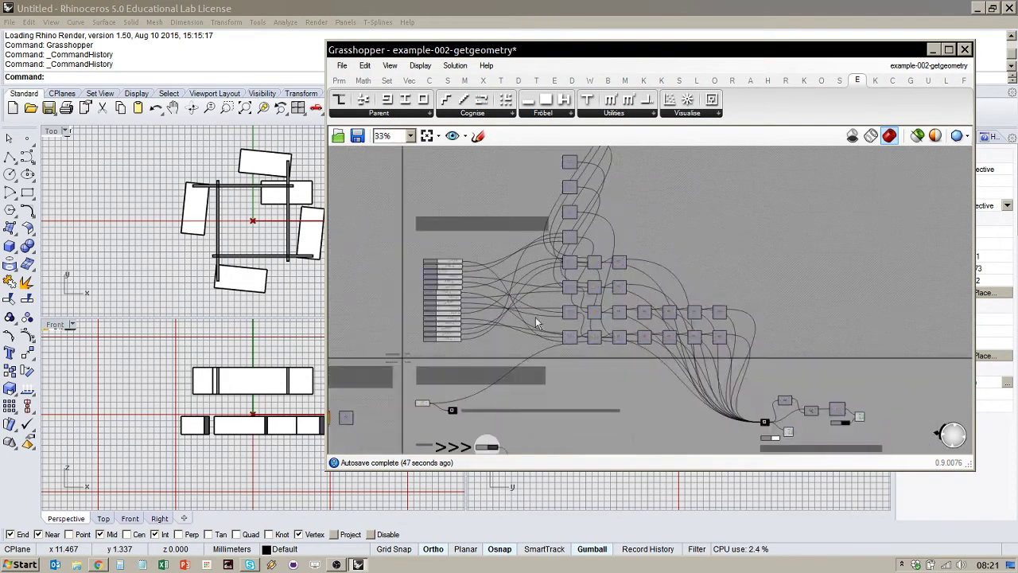
{"action": "scroll", "coordinate": [427, 267], "scroll_direction": "up", "scroll_amount": 3}
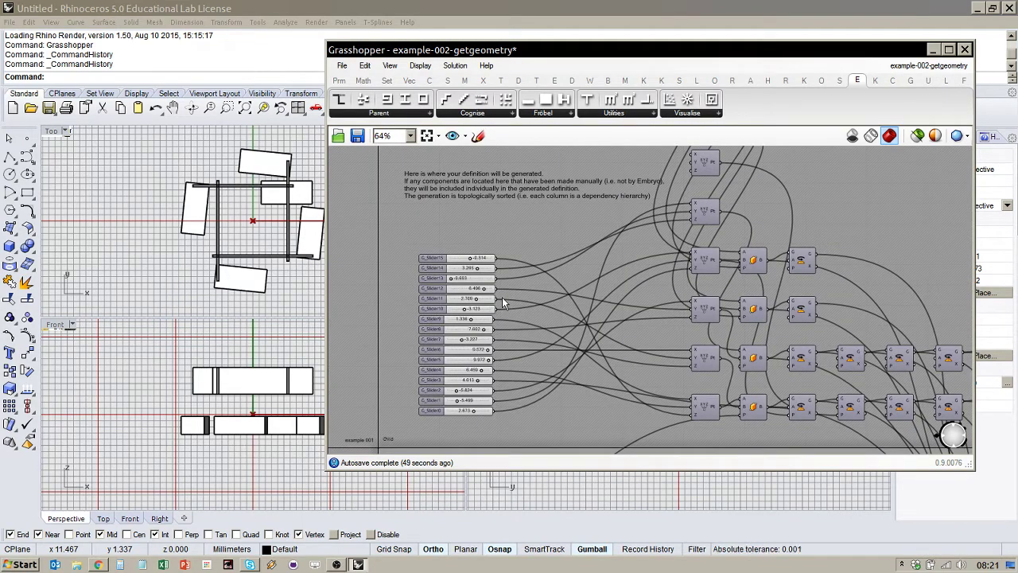
{"action": "scroll", "coordinate": [506, 279], "scroll_direction": "up", "scroll_amount": 1}
{"action": "right_click", "coordinate": [505, 274]}
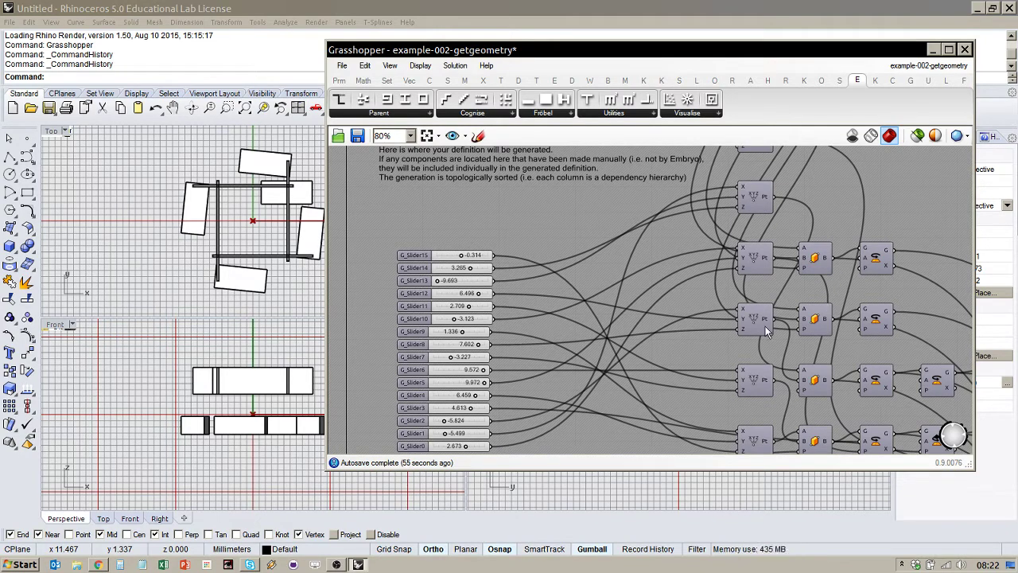
{"action": "left_click_drag", "start_coordinate": [754, 327], "coordinate": [738, 323]}
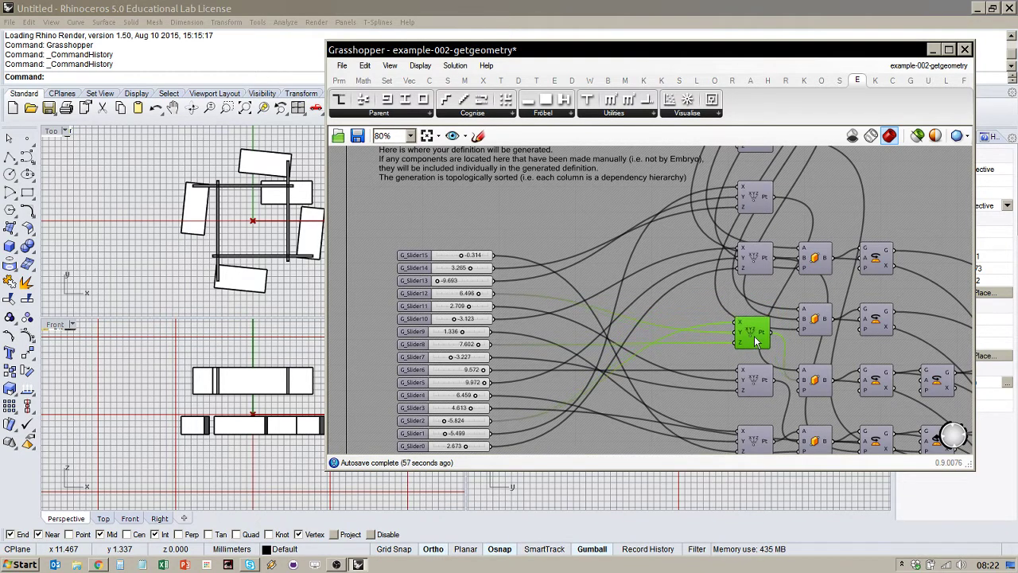
Set the toggle feeding the OO input of the settings component to False to regenerate the child definition.
{"action": "scroll", "coordinate": [628, 238], "scroll_direction": "down", "scroll_amount": 5}
{"action": "scroll", "coordinate": [600, 390], "scroll_direction": "up", "scroll_amount": 7}
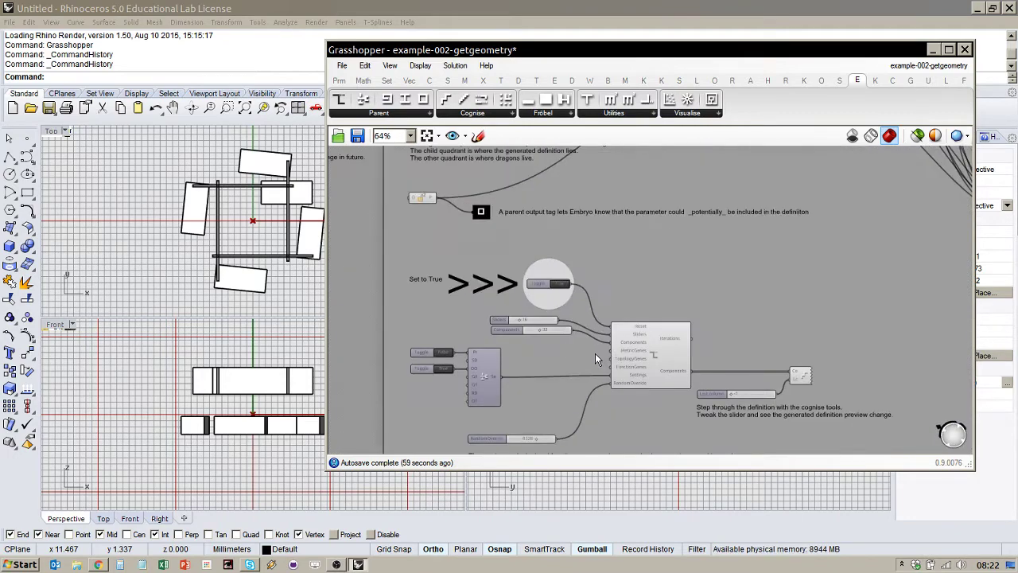
{"action": "scroll", "coordinate": [465, 364], "scroll_direction": "down", "scroll_amount": 5}
{"action": "scroll", "coordinate": [473, 356], "scroll_direction": "up", "scroll_amount": 6}
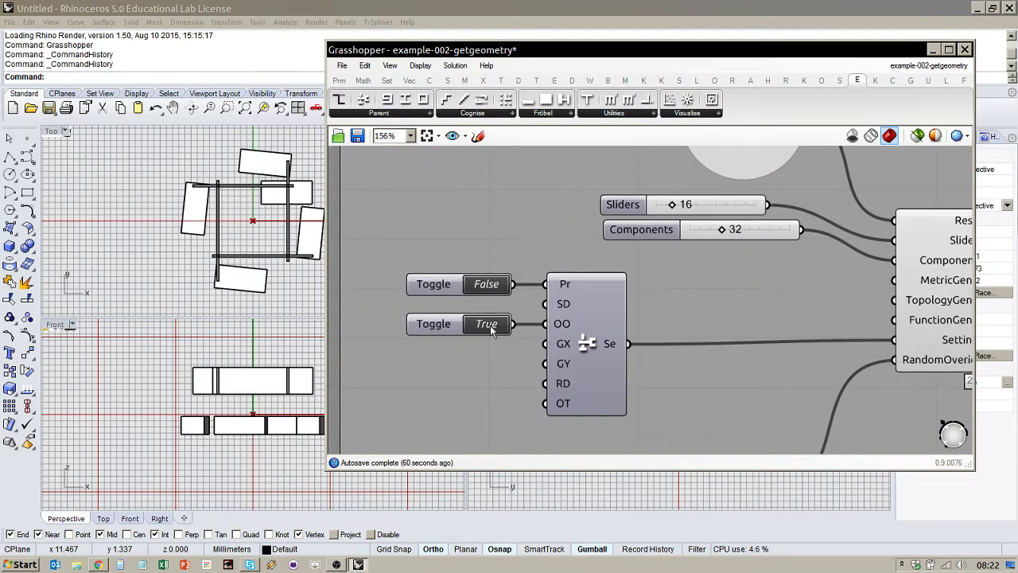
{"action": "double_click", "coordinate": [490, 326]}
{"action": "scroll", "coordinate": [490, 366], "scroll_direction": "down", "scroll_amount": 6}
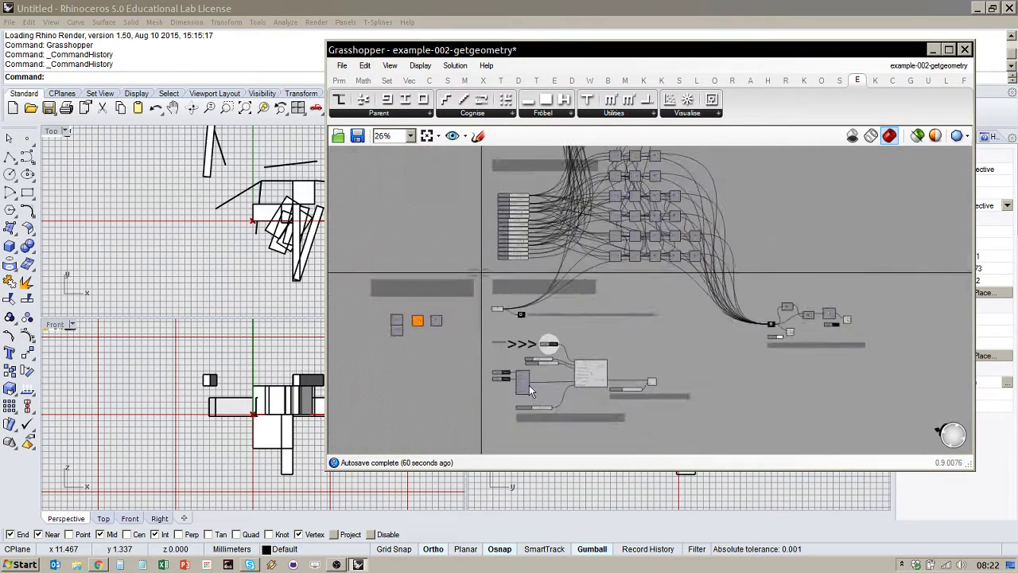
Move the last Rotate component in the third row from the bottom of the Child quadrant slightly, and examine its Geometry input.
{"action": "scroll", "coordinate": [604, 233], "scroll_direction": "up", "scroll_amount": 2}
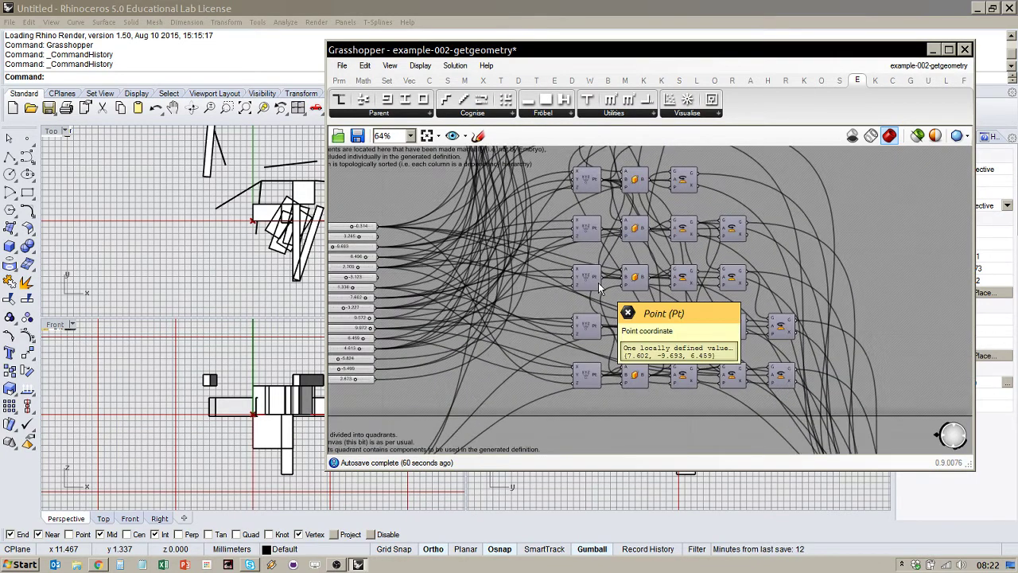
{"action": "left_click_drag", "start_coordinate": [741, 288], "coordinate": [780, 267]}
{"action": "scroll", "coordinate": [778, 265], "scroll_direction": "up", "scroll_amount": 3}
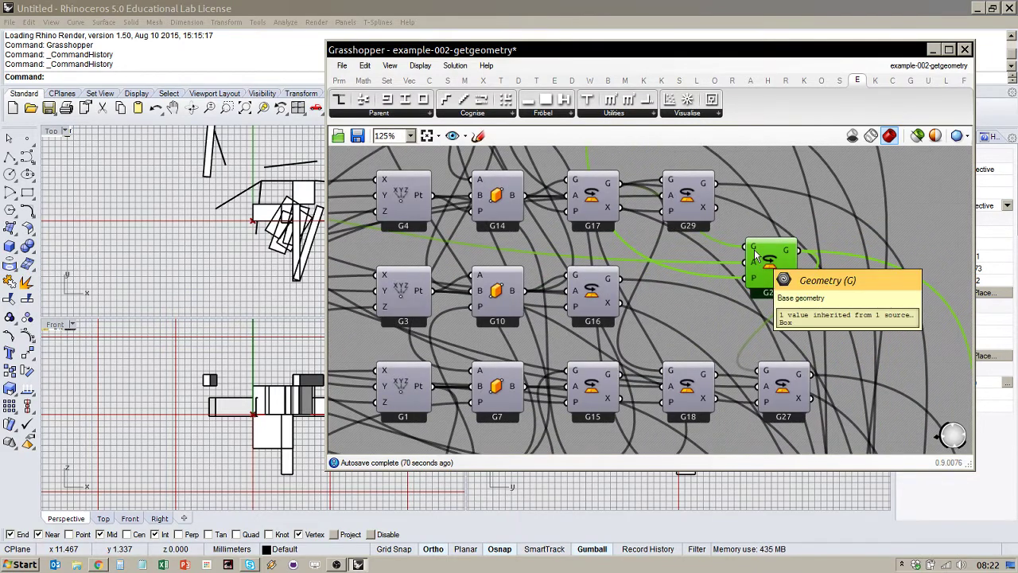
{"action": "scroll", "coordinate": [760, 275], "scroll_direction": "down", "scroll_amount": 4}
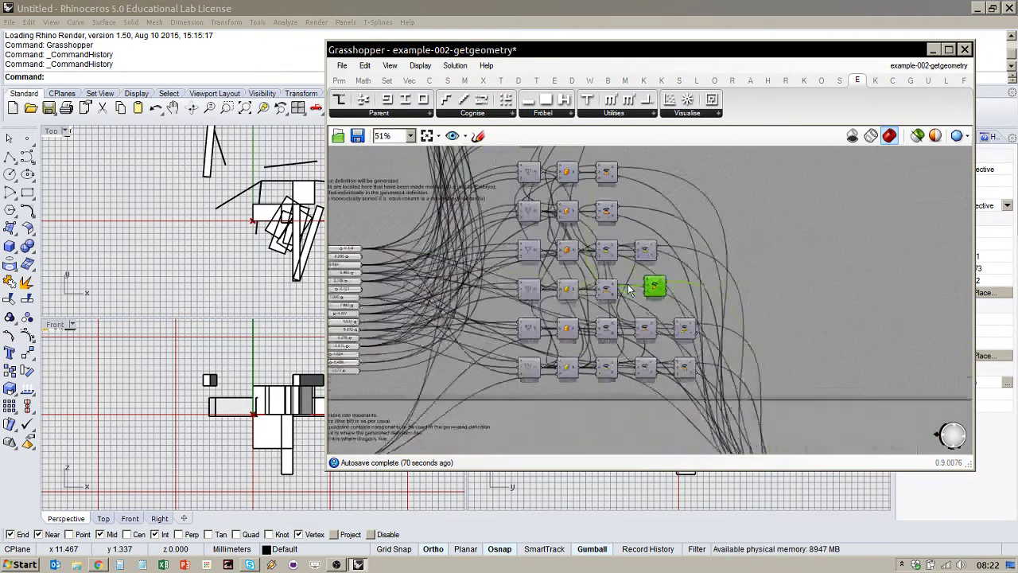
{"action": "scroll", "coordinate": [713, 329], "scroll_direction": "up", "scroll_amount": 2}
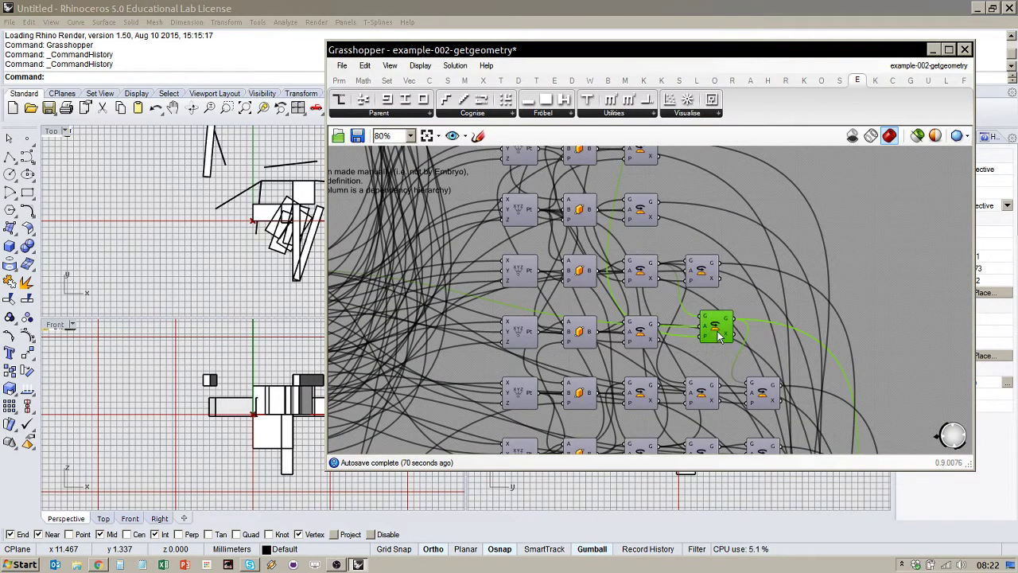
{"action": "scroll", "coordinate": [689, 325], "scroll_direction": "down", "scroll_amount": 5}
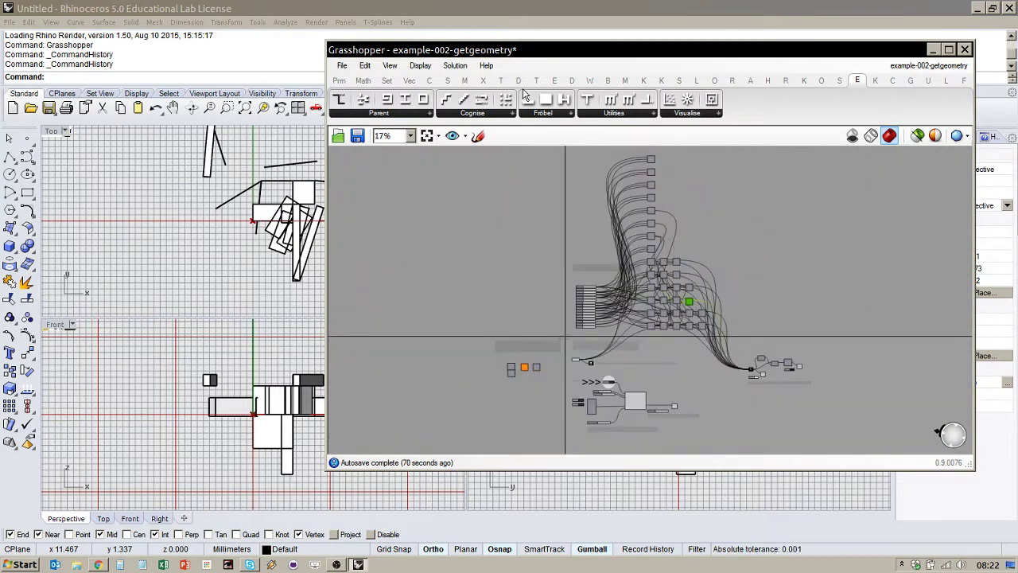
Move the Grasshopper window aside, maximize the Rhino Top viewport and rotate it to view the generated boxes in 3D.
{"action": "left_click_drag", "start_coordinate": [491, 50], "coordinate": [609, 65]}
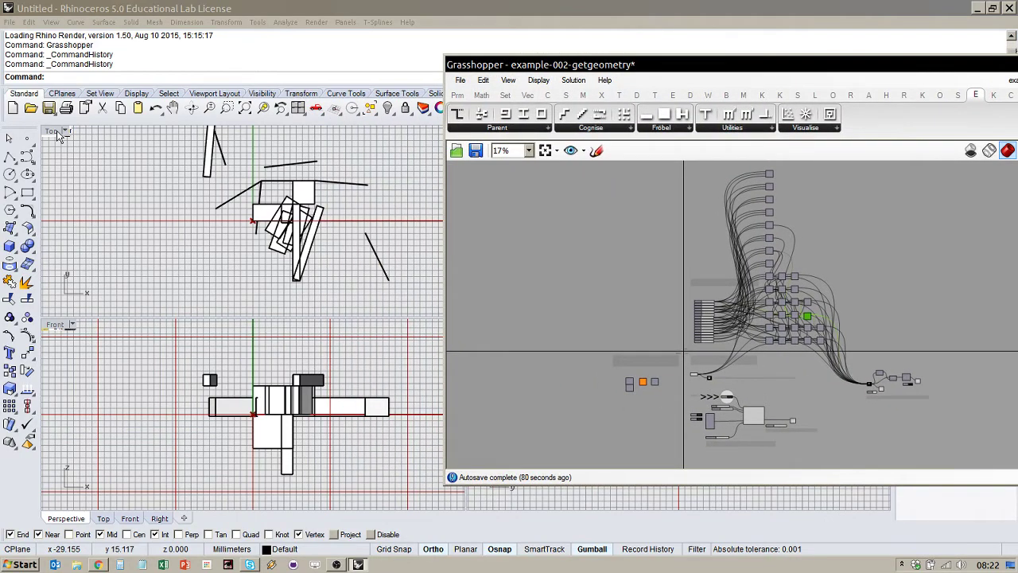
{"action": "double_click", "coordinate": [57, 131]}
{"action": "scroll", "coordinate": [207, 327], "scroll_direction": "down", "scroll_amount": 8}
{"action": "scroll", "coordinate": [307, 285], "scroll_direction": "up", "scroll_amount": 5}
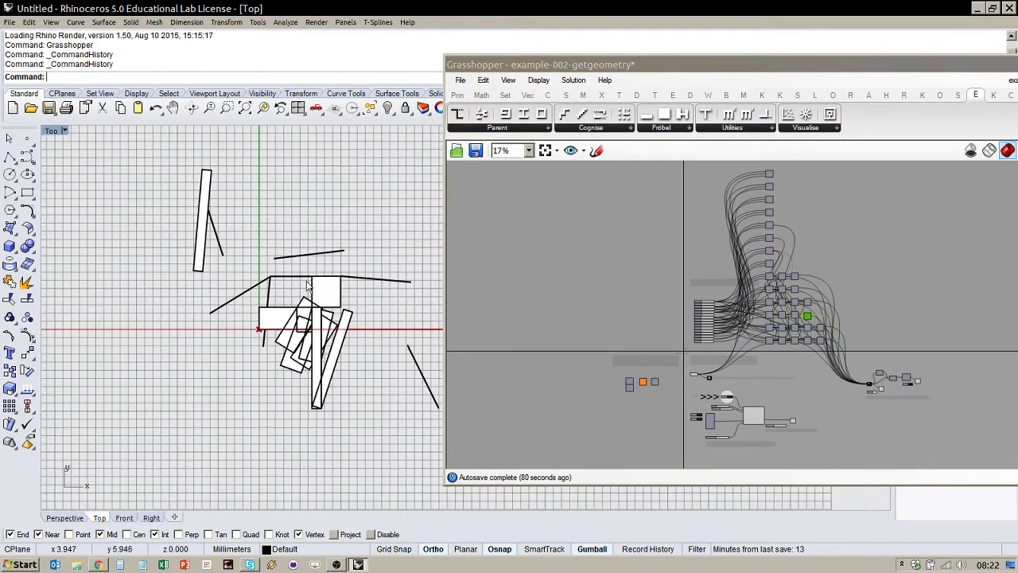
{"action": "left_click", "coordinate": [191, 107]}
{"action": "left_click_drag", "start_coordinate": [359, 364], "coordinate": [334, 255]}
{"action": "scroll", "coordinate": [342, 274], "scroll_direction": "up", "scroll_amount": 3}
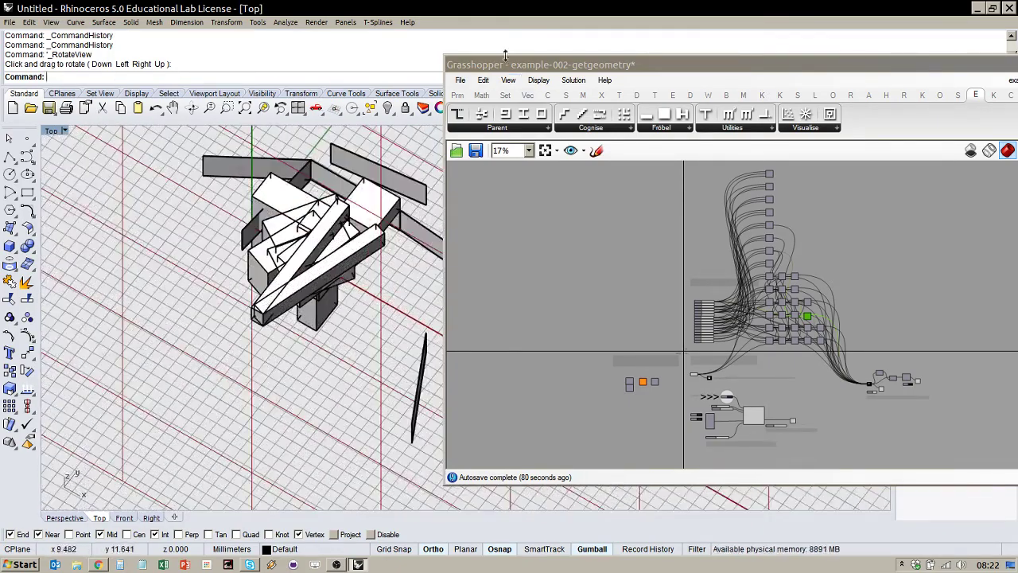
Shift the Grasshopper window further off the Rhino viewport and orbit around the generated boxes and the XZ plane grid.
{"action": "left_click_drag", "start_coordinate": [513, 64], "coordinate": [568, 70]}
{"action": "scroll", "coordinate": [363, 299], "scroll_direction": "down", "scroll_amount": 6}
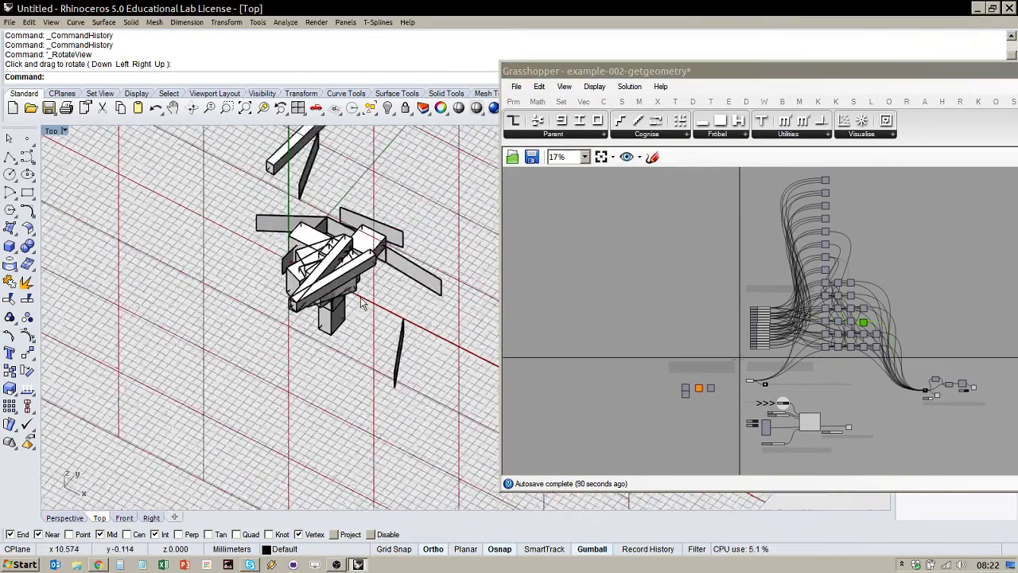
{"action": "right_click_drag", "start_coordinate": [445, 282], "coordinate": [227, 276]}
{"action": "scroll", "coordinate": [619, 326], "scroll_direction": "up", "scroll_amount": 6}
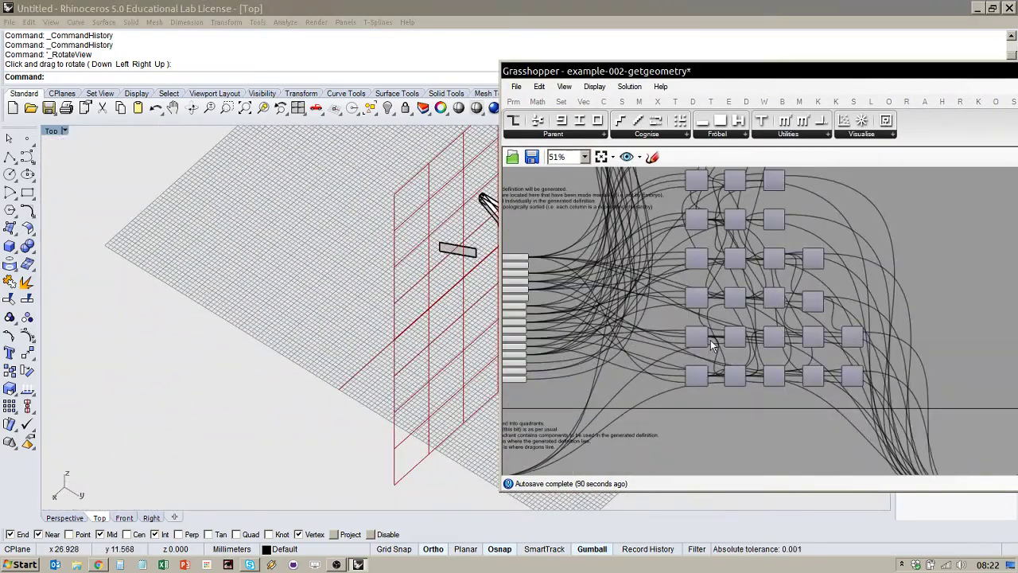
{"action": "left_click_drag", "start_coordinate": [682, 78], "coordinate": [770, 88]}
{"action": "right_click_drag", "start_coordinate": [465, 278], "coordinate": [451, 286]}
{"action": "scroll", "coordinate": [451, 285], "scroll_direction": "down", "scroll_amount": 4}
{"action": "scroll", "coordinate": [452, 285], "scroll_direction": "up", "scroll_amount": 7}
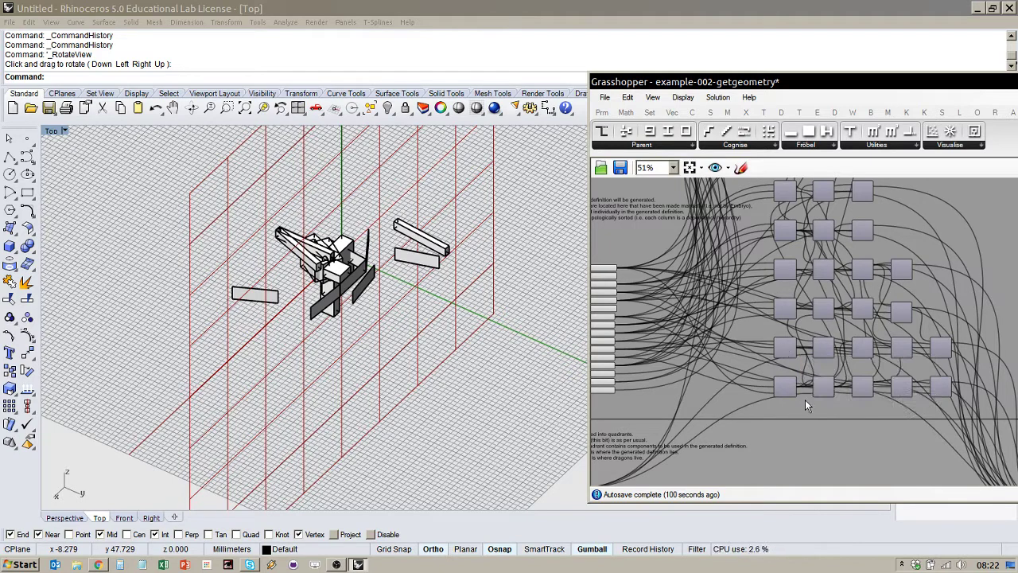
Examine the XZ Plane component, its parent output tag and the surrounding notes in the Parent quadrant.
{"action": "scroll", "coordinate": [799, 349], "scroll_direction": "down", "scroll_amount": 5}
{"action": "scroll", "coordinate": [798, 349], "scroll_direction": "up", "scroll_amount": 7}
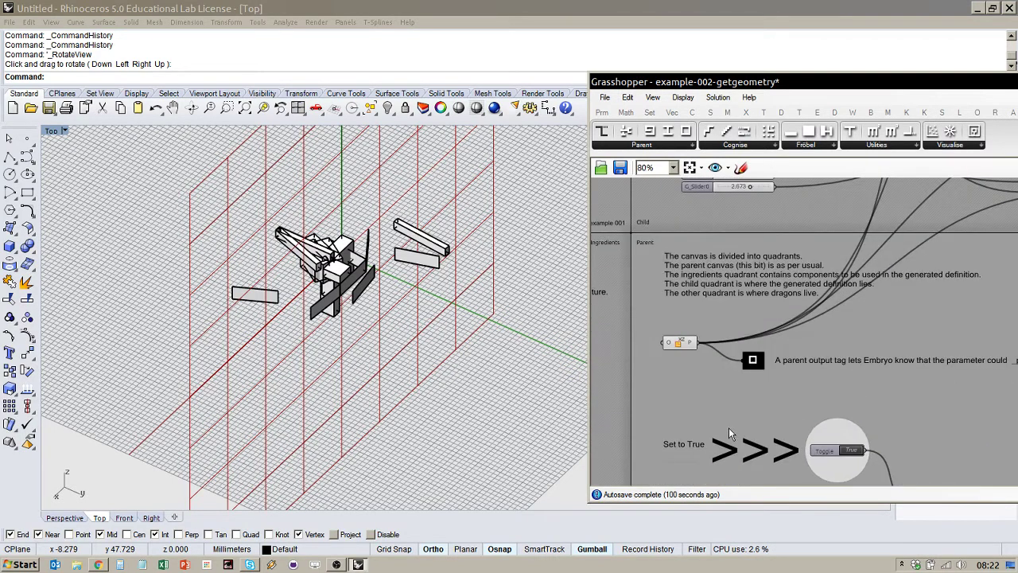
{"action": "scroll", "coordinate": [718, 323], "scroll_direction": "down", "scroll_amount": 3}
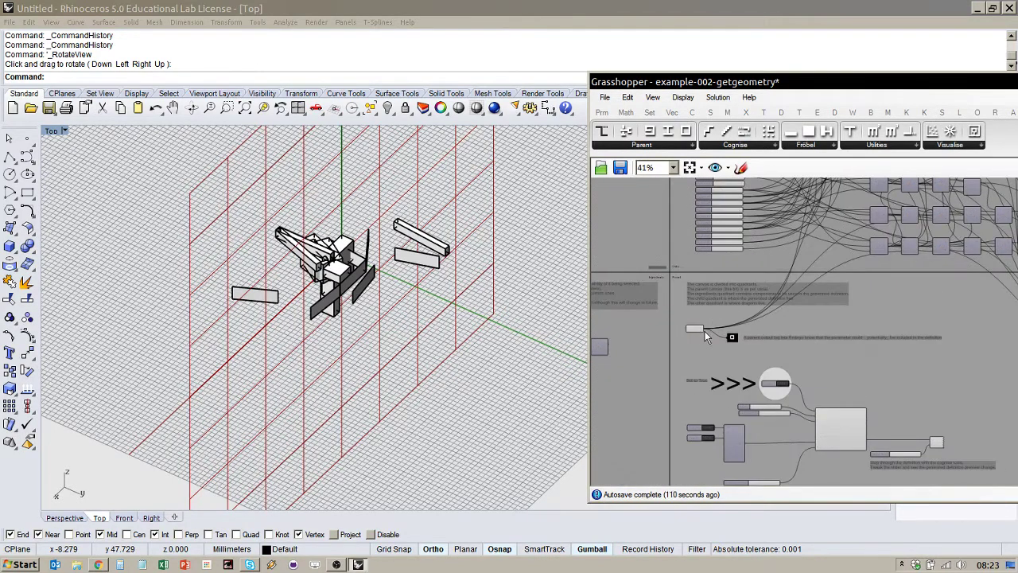
{"action": "scroll", "coordinate": [705, 332], "scroll_direction": "up", "scroll_amount": 3}
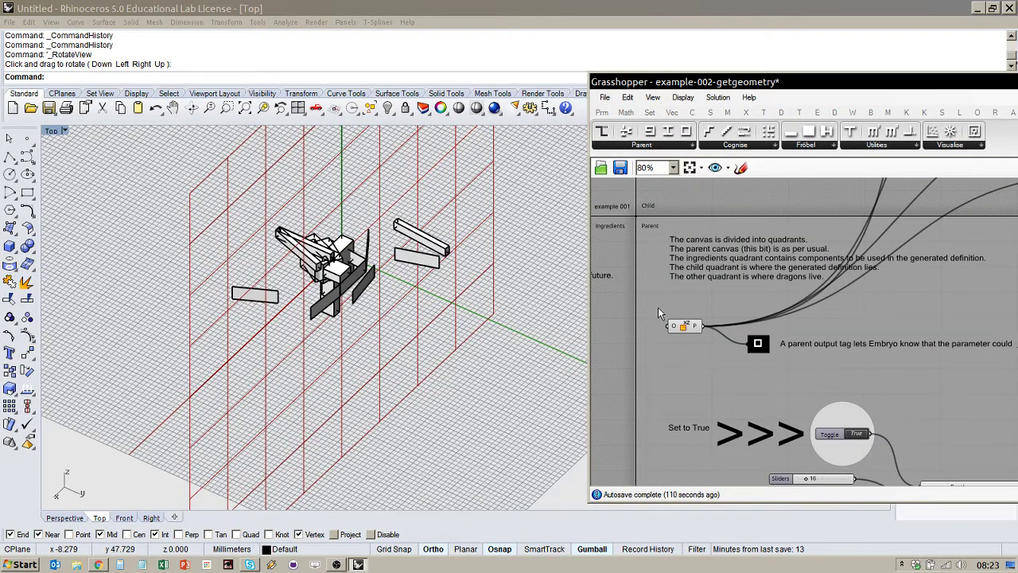
{"action": "left_click_drag", "start_coordinate": [647, 286], "coordinate": [673, 302]}
Switch the Reset toggle off and back to True, and check the generated Child network.
{"action": "scroll", "coordinate": [752, 336], "scroll_direction": "down", "scroll_amount": 3}
{"action": "scroll", "coordinate": [805, 370], "scroll_direction": "up", "scroll_amount": 4}
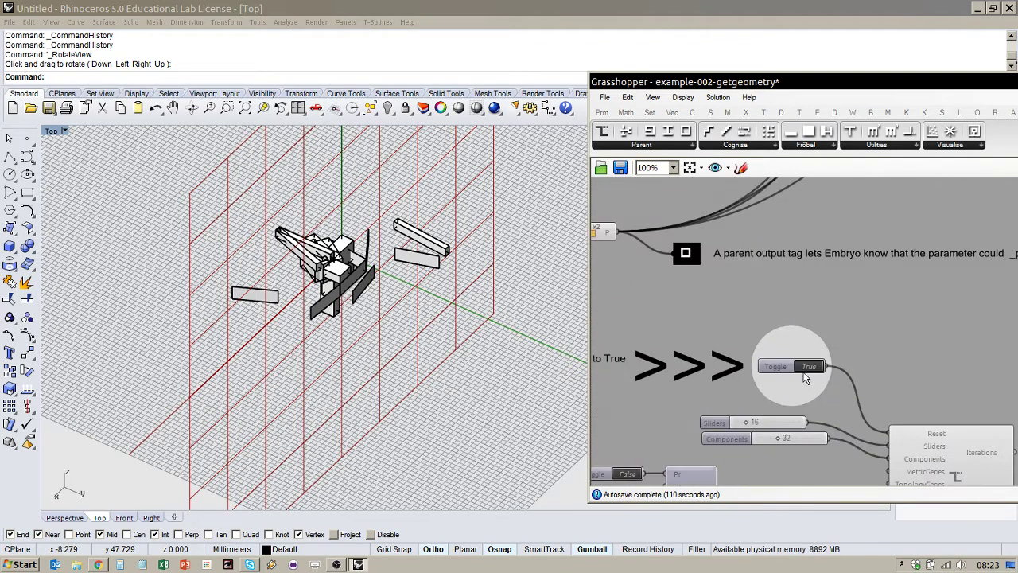
{"action": "double_click", "coordinate": [808, 369]}
{"action": "scroll", "coordinate": [732, 410], "scroll_direction": "down", "scroll_amount": 5}
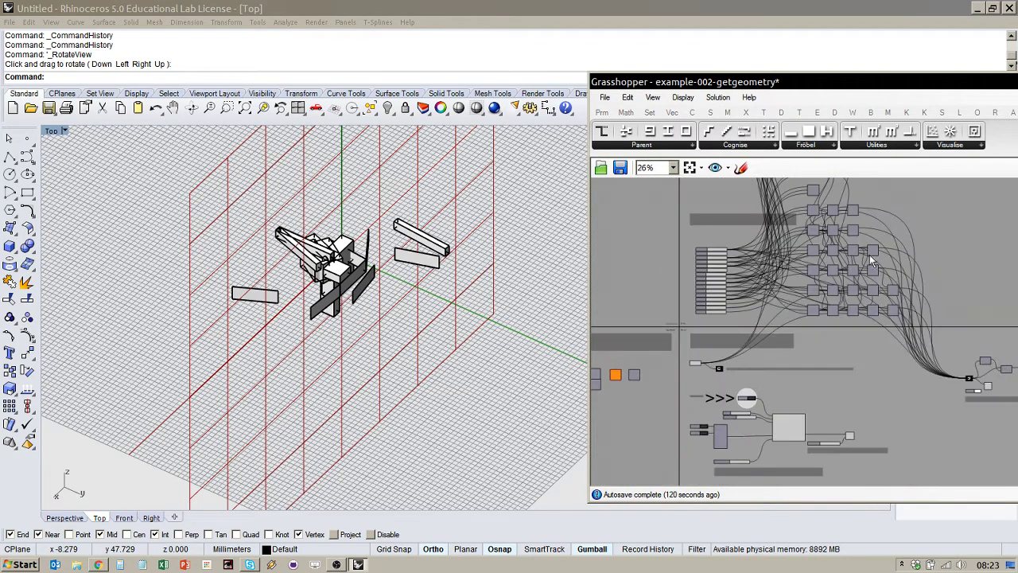
Nudge the XZ Plane component slightly in the Parent quadrant, view its highlighted plane in the Rhino viewport, and deselect it.
{"action": "scroll", "coordinate": [725, 363], "scroll_direction": "up", "scroll_amount": 5}
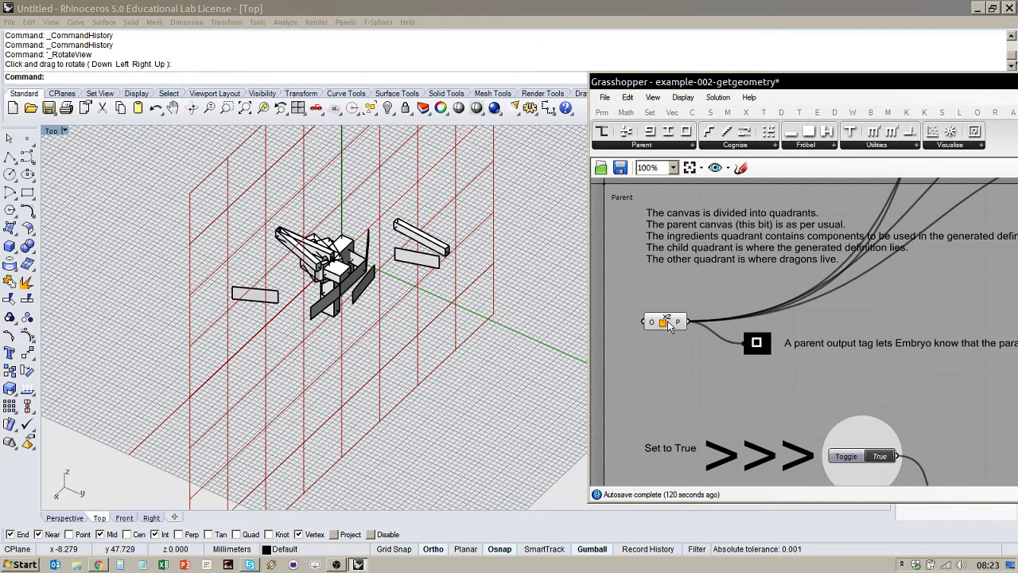
{"action": "left_click_drag", "start_coordinate": [668, 322], "coordinate": [673, 318]}
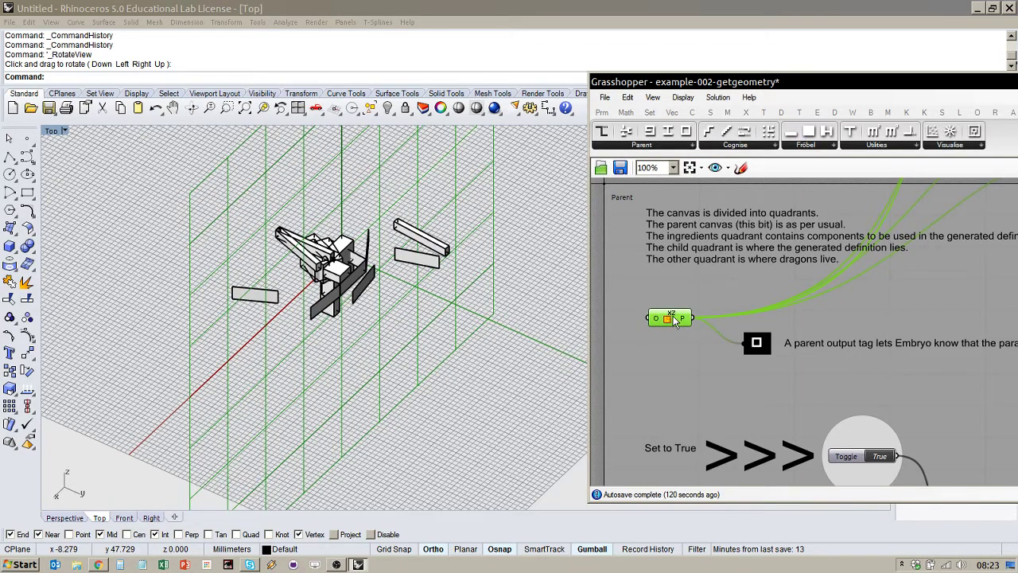
{"action": "right_click_drag", "start_coordinate": [334, 302], "coordinate": [503, 301]}
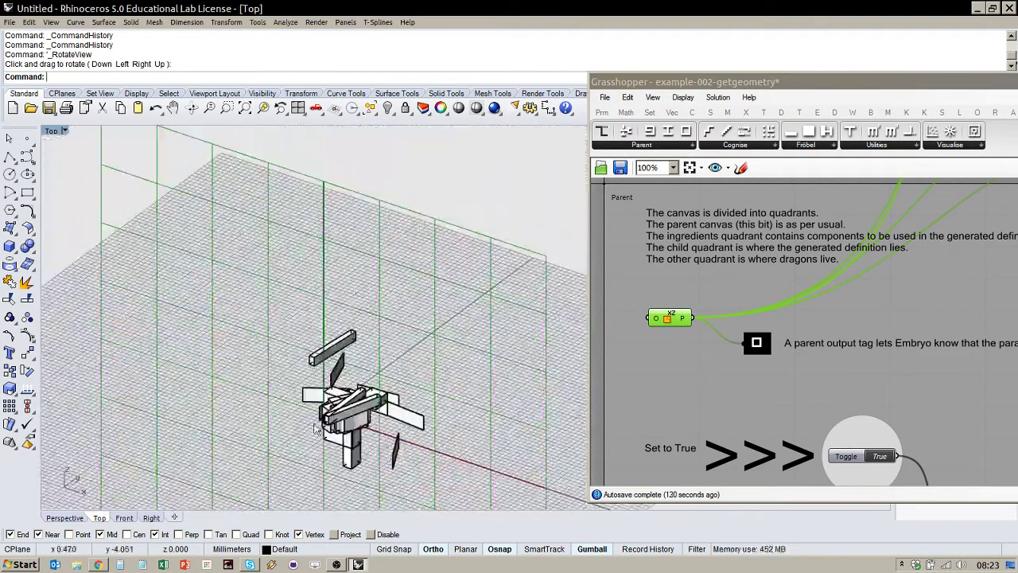
{"action": "scroll", "coordinate": [421, 364], "scroll_direction": "down", "scroll_amount": 5}
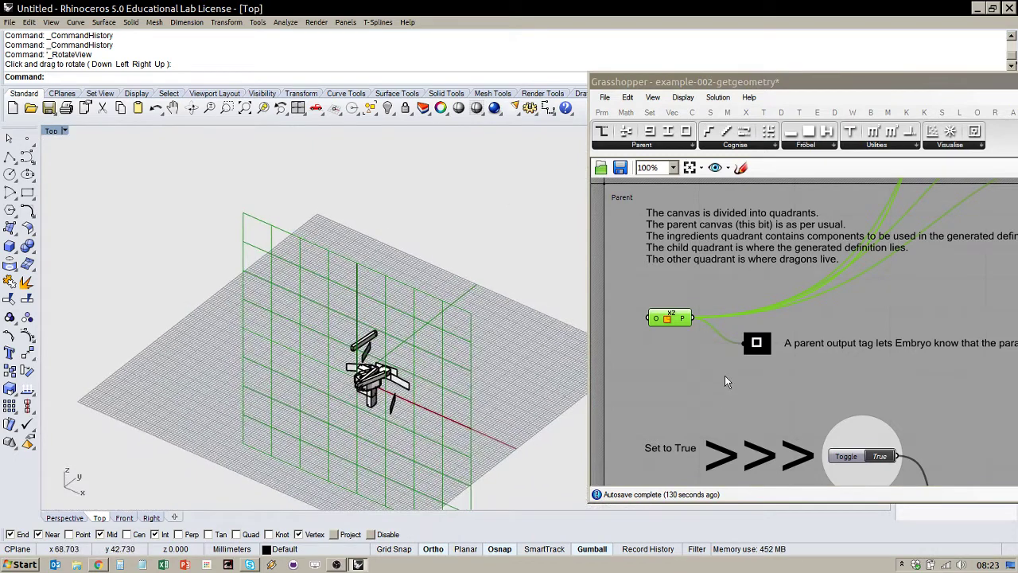
{"action": "left_click", "coordinate": [725, 369]}
Look through the list of Embryo Parent components and examine the XZ Plane's P output and its wires to the Child quadrant.
{"action": "left_click", "coordinate": [671, 148]}
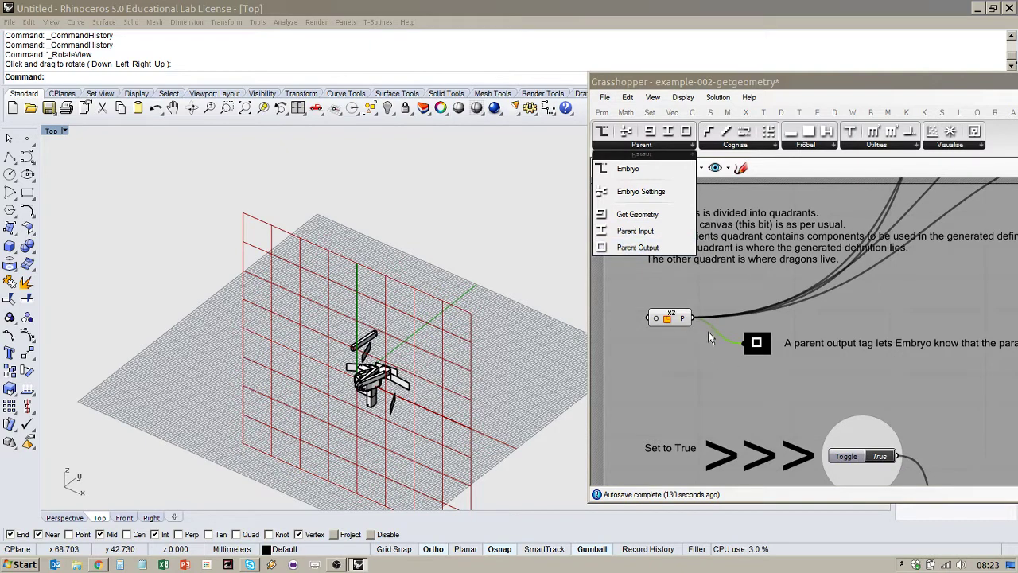
{"action": "scroll", "coordinate": [682, 356], "scroll_direction": "down", "scroll_amount": 3}
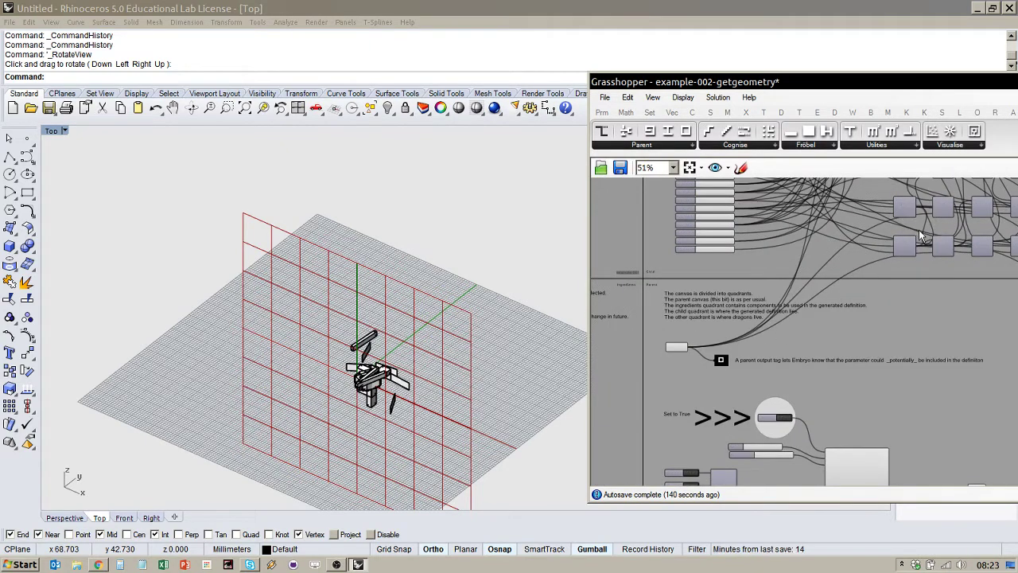
{"action": "scroll", "coordinate": [689, 359], "scroll_direction": "up", "scroll_amount": 4}
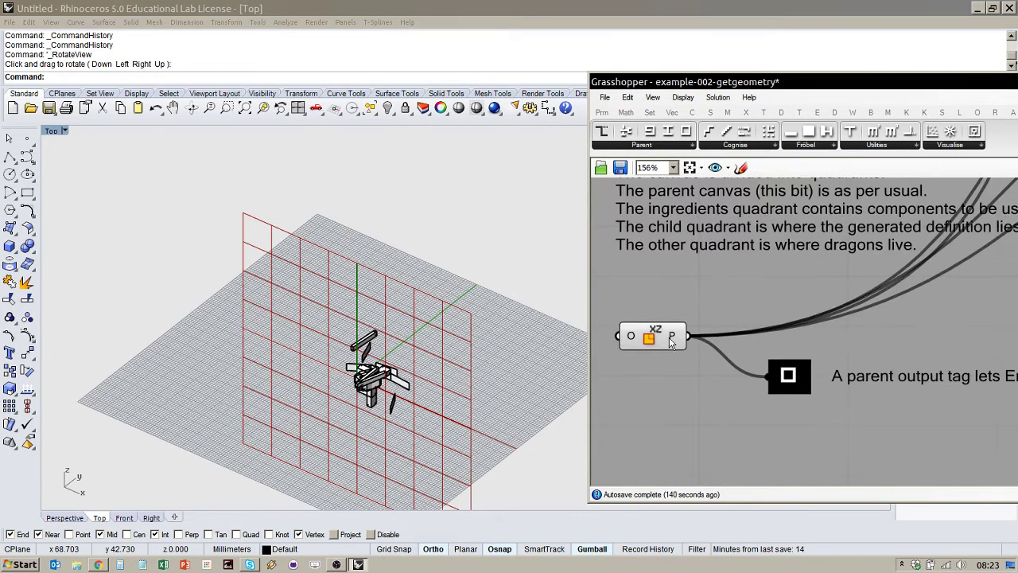
{"action": "mouse_move", "coordinate": [673, 340]}
{"action": "scroll", "coordinate": [778, 282], "scroll_direction": "down", "scroll_amount": 5}
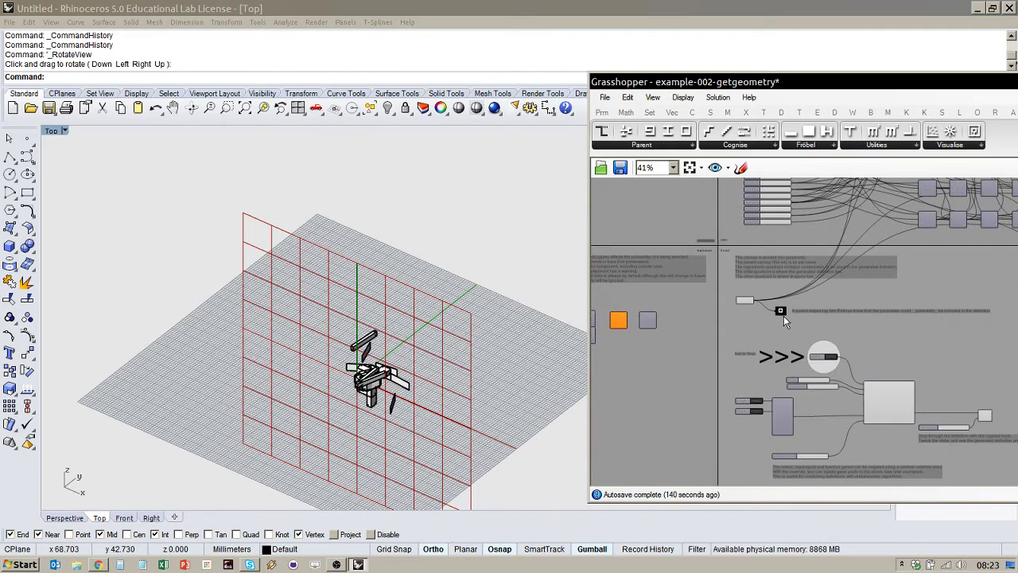
Wire the XZ Plane's P output to the parent output tag again.
{"action": "scroll", "coordinate": [784, 315], "scroll_direction": "up", "scroll_amount": 3}
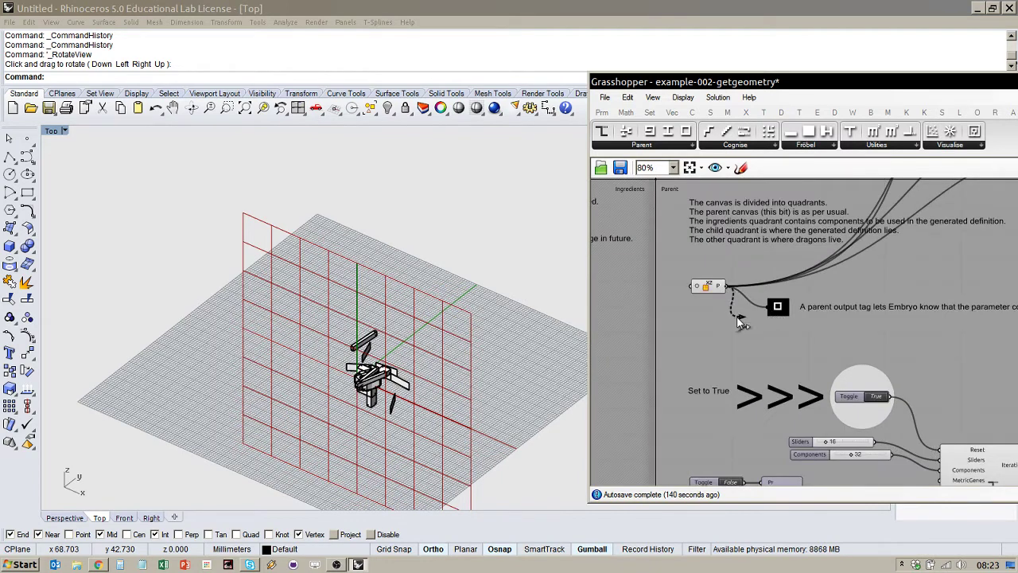
{"action": "left_click_drag", "start_coordinate": [731, 319], "coordinate": [764, 312]}
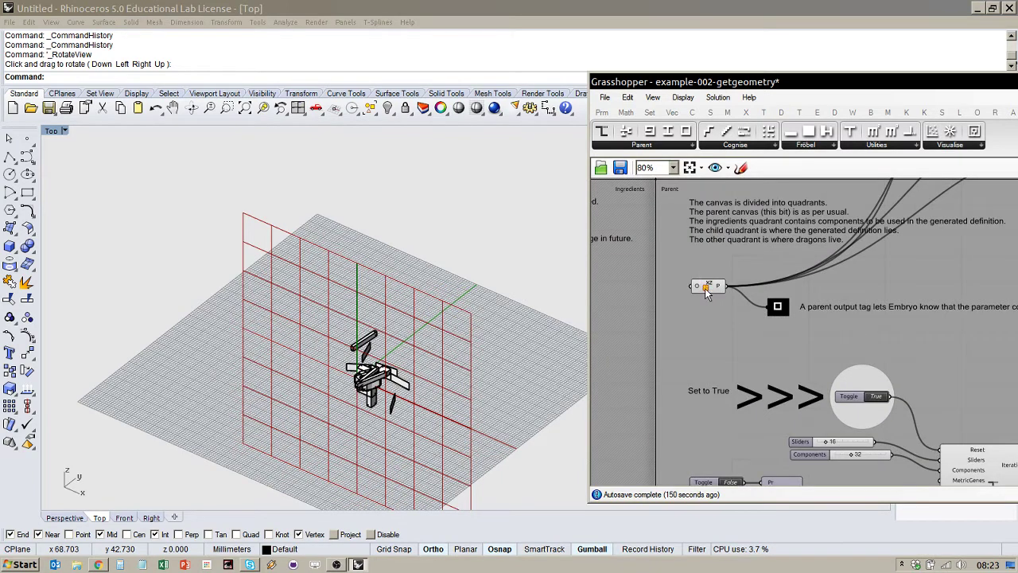
{"action": "scroll", "coordinate": [703, 281], "scroll_direction": "down", "scroll_amount": 2}
Set the Components slider to 11 and check the regenerated Child network.
{"action": "scroll", "coordinate": [824, 411], "scroll_direction": "up", "scroll_amount": 2}
{"action": "scroll", "coordinate": [825, 412], "scroll_direction": "up", "scroll_amount": 1}
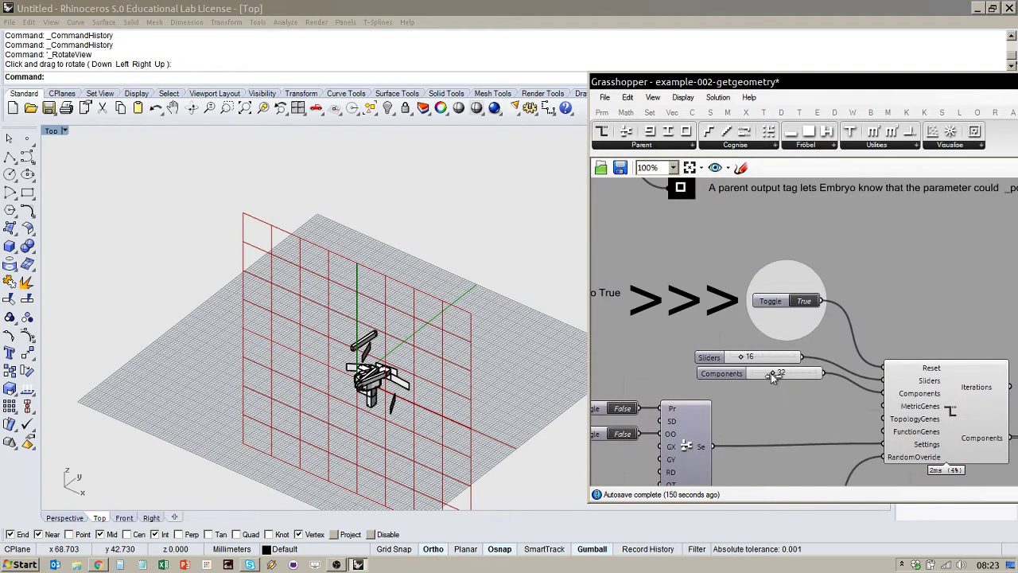
{"action": "left_click_drag", "start_coordinate": [771, 373], "coordinate": [758, 377]}
{"action": "scroll", "coordinate": [730, 373], "scroll_direction": "down", "scroll_amount": 6}
{"action": "scroll", "coordinate": [852, 266], "scroll_direction": "up", "scroll_amount": 3}
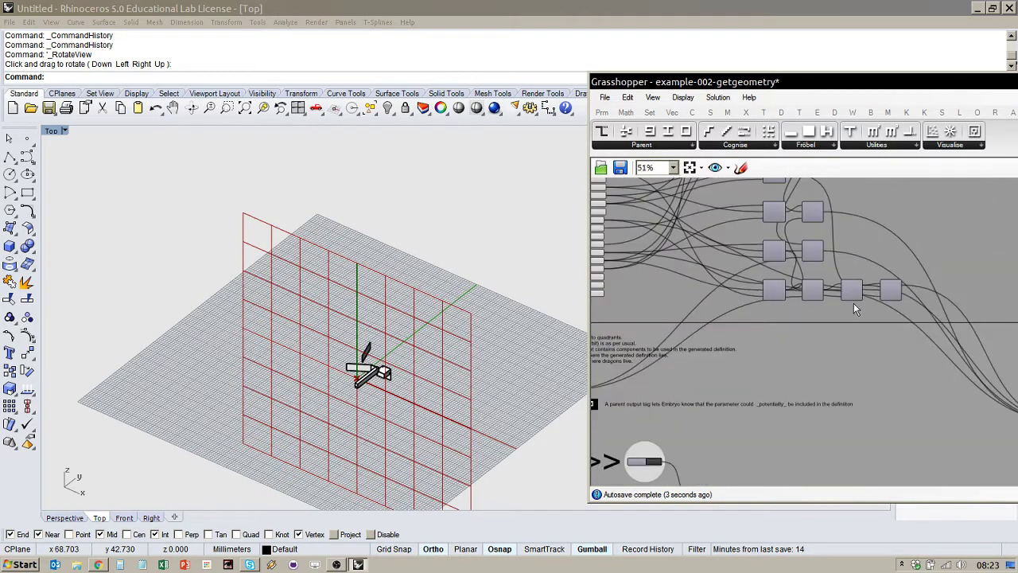
{"action": "scroll", "coordinate": [852, 303], "scroll_direction": "down", "scroll_amount": 4}
Set the RandomOveride slider to 4595, then raise it slightly to generate another variation of the child definition.
{"action": "scroll", "coordinate": [755, 382], "scroll_direction": "up", "scroll_amount": 6}
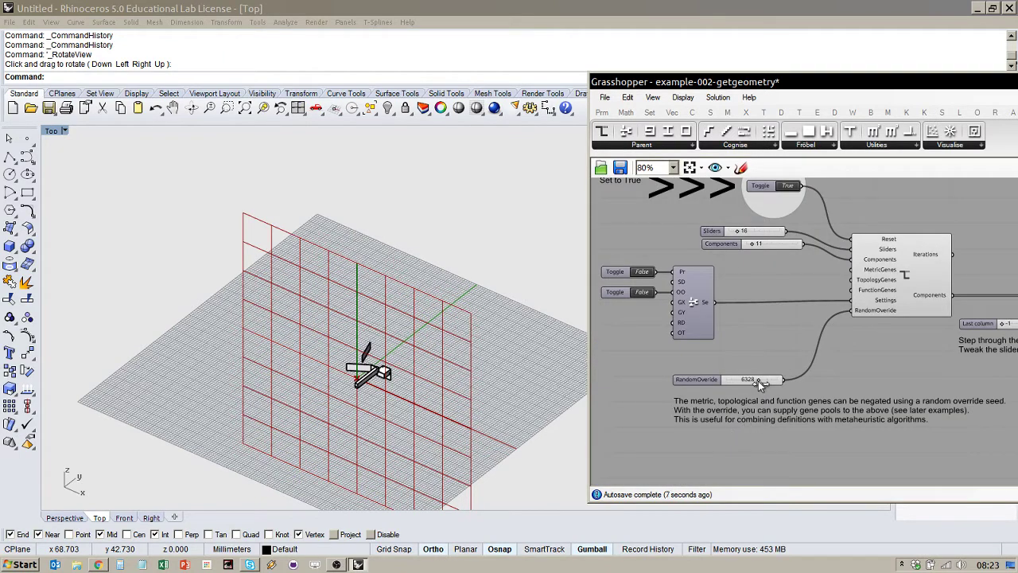
{"action": "left_click_drag", "start_coordinate": [759, 380], "coordinate": [752, 383]}
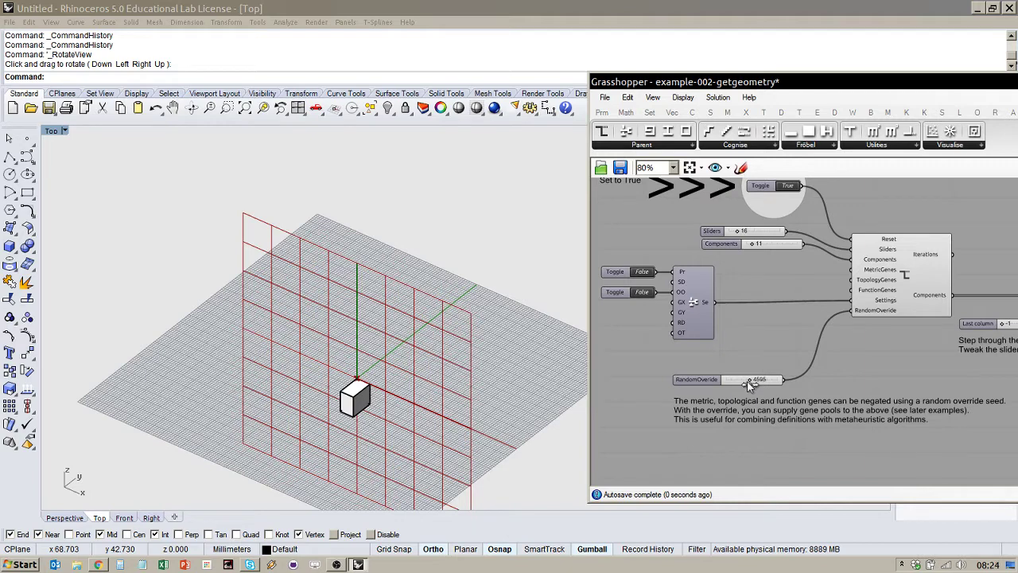
{"action": "left_click_drag", "start_coordinate": [750, 383], "coordinate": [754, 383]}
{"action": "scroll", "coordinate": [751, 379], "scroll_direction": "up", "scroll_amount": 1}
Examine the regenerated Child network, including its chained Rotate components and the wires coming from the G_Slider inputs.
{"action": "scroll", "coordinate": [687, 411], "scroll_direction": "down", "scroll_amount": 4}
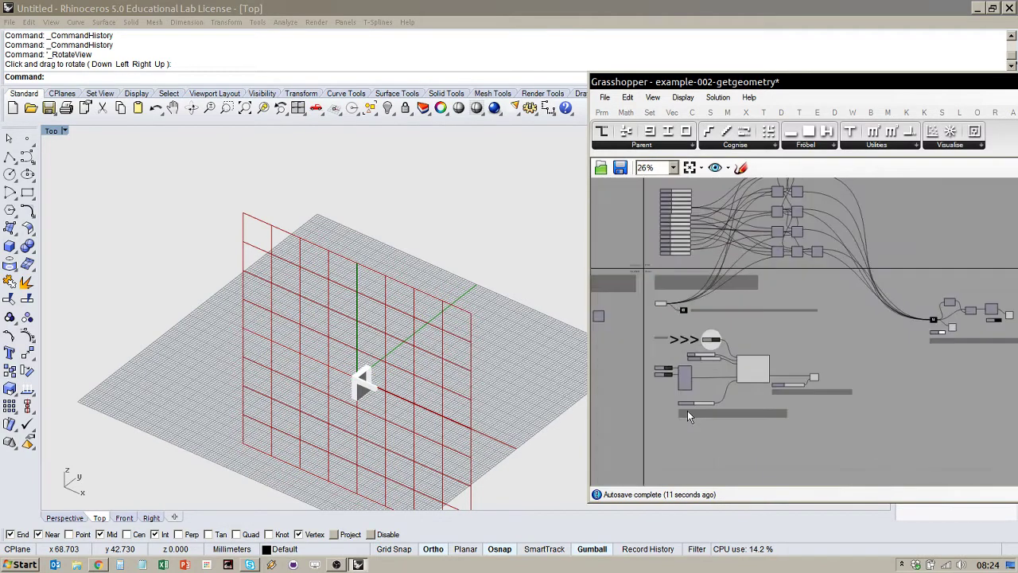
{"action": "scroll", "coordinate": [733, 344], "scroll_direction": "up", "scroll_amount": 3}
{"action": "scroll", "coordinate": [733, 344], "scroll_direction": "up", "scroll_amount": 3}
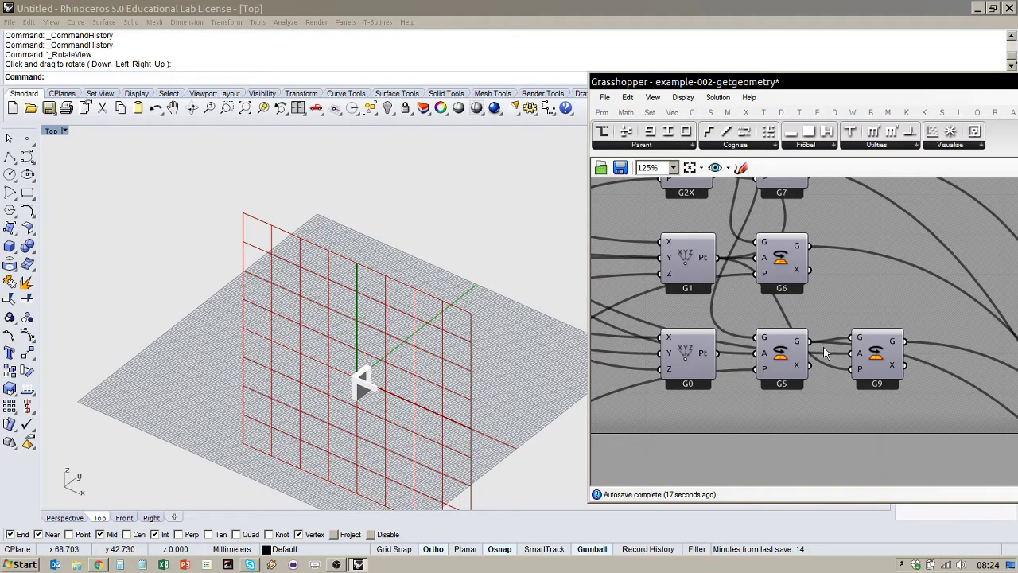
{"action": "scroll", "coordinate": [803, 353], "scroll_direction": "down", "scroll_amount": 4}
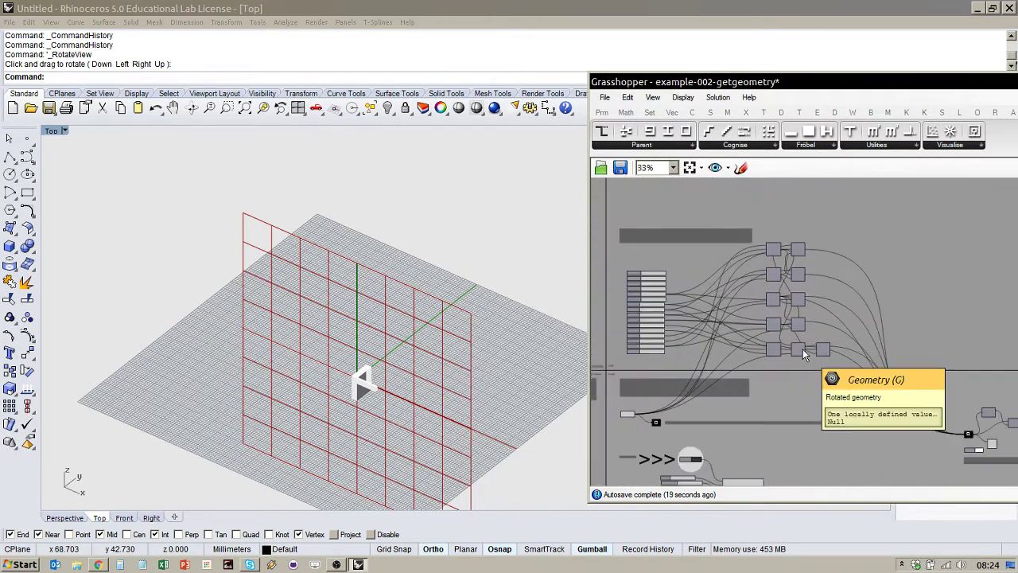
{"action": "scroll", "coordinate": [668, 311], "scroll_direction": "up", "scroll_amount": 2}
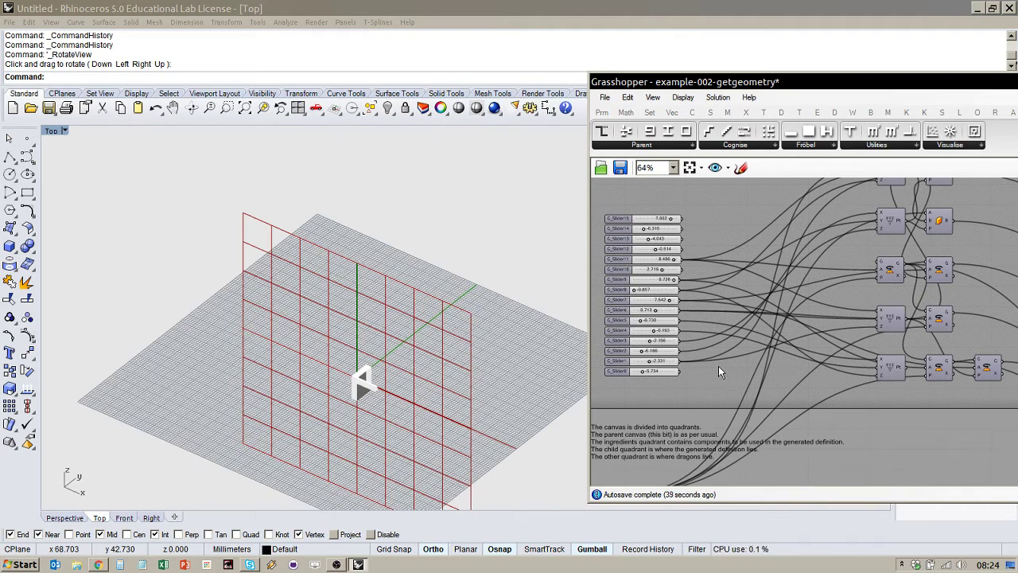
{"action": "scroll", "coordinate": [713, 391], "scroll_direction": "down", "scroll_amount": 3}
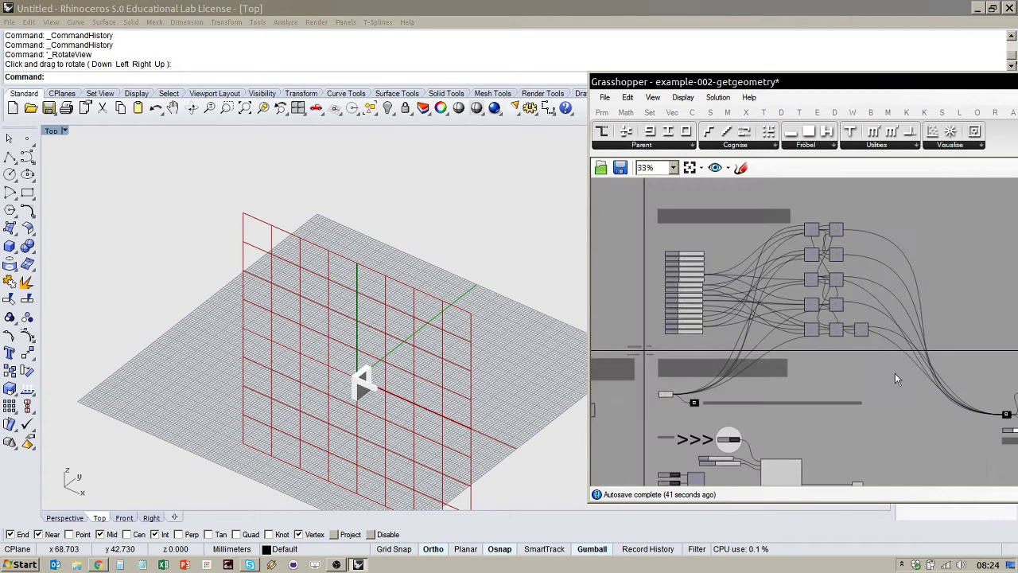
Examine the Embryo parent component with its input sliders, the ingredient components, and the overall layout of the canvas.
{"action": "scroll", "coordinate": [875, 375], "scroll_direction": "up", "scroll_amount": 2}
{"action": "scroll", "coordinate": [829, 345], "scroll_direction": "down", "scroll_amount": 2}
{"action": "scroll", "coordinate": [717, 396], "scroll_direction": "up", "scroll_amount": 4}
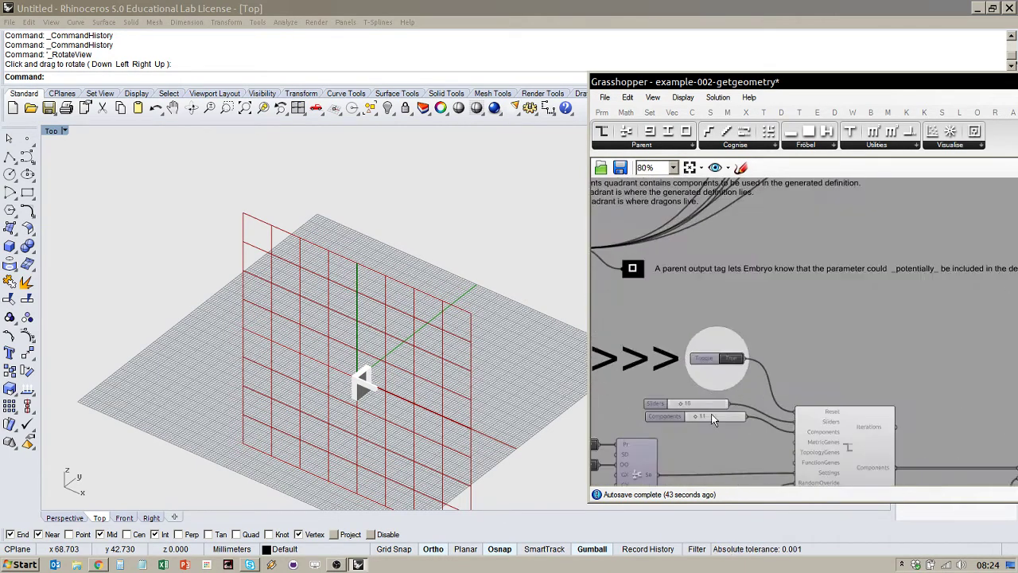
{"action": "scroll", "coordinate": [731, 410], "scroll_direction": "down", "scroll_amount": 3}
{"action": "scroll", "coordinate": [753, 424], "scroll_direction": "up", "scroll_amount": 2}
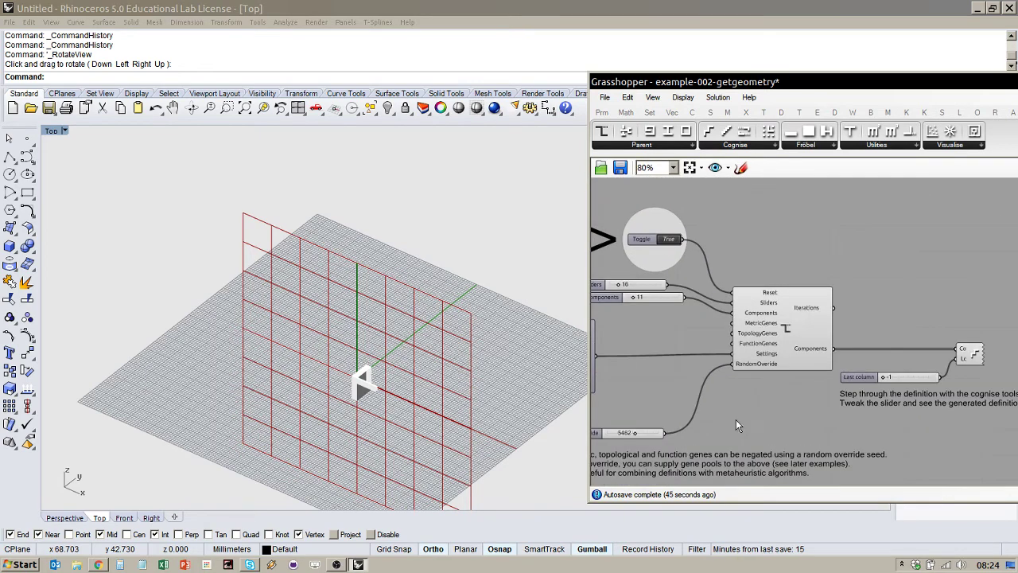
{"action": "scroll", "coordinate": [760, 404], "scroll_direction": "down", "scroll_amount": 7}
{"action": "scroll", "coordinate": [697, 358], "scroll_direction": "up", "scroll_amount": 5}
{"action": "scroll", "coordinate": [676, 341], "scroll_direction": "up", "scroll_amount": 2}
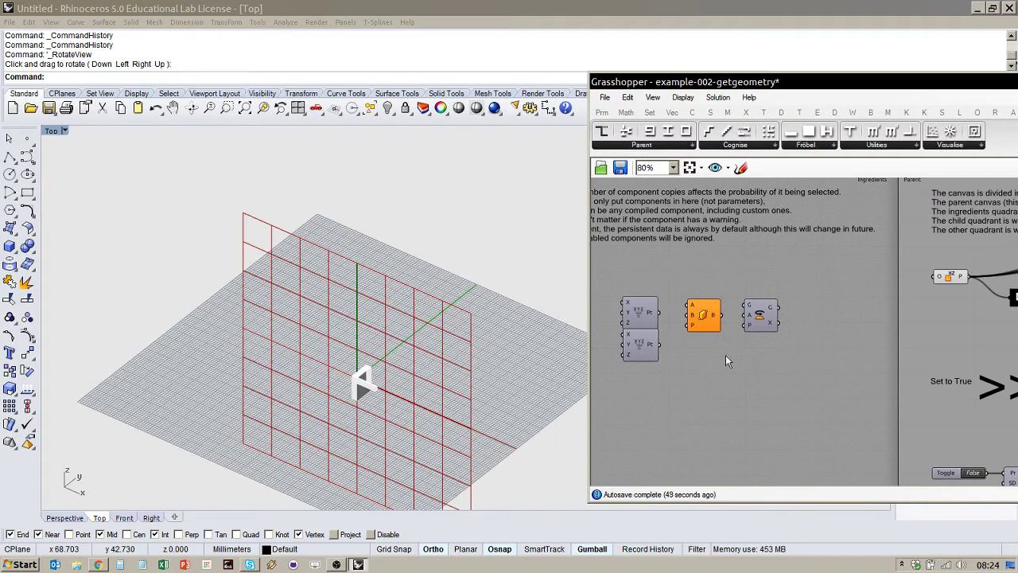
{"action": "scroll", "coordinate": [673, 320], "scroll_direction": "down", "scroll_amount": 5}
{"action": "scroll", "coordinate": [829, 366], "scroll_direction": "up", "scroll_amount": 3}
{"action": "scroll", "coordinate": [776, 364], "scroll_direction": "up", "scroll_amount": 2}
{"action": "scroll", "coordinate": [752, 430], "scroll_direction": "down", "scroll_amount": 4}
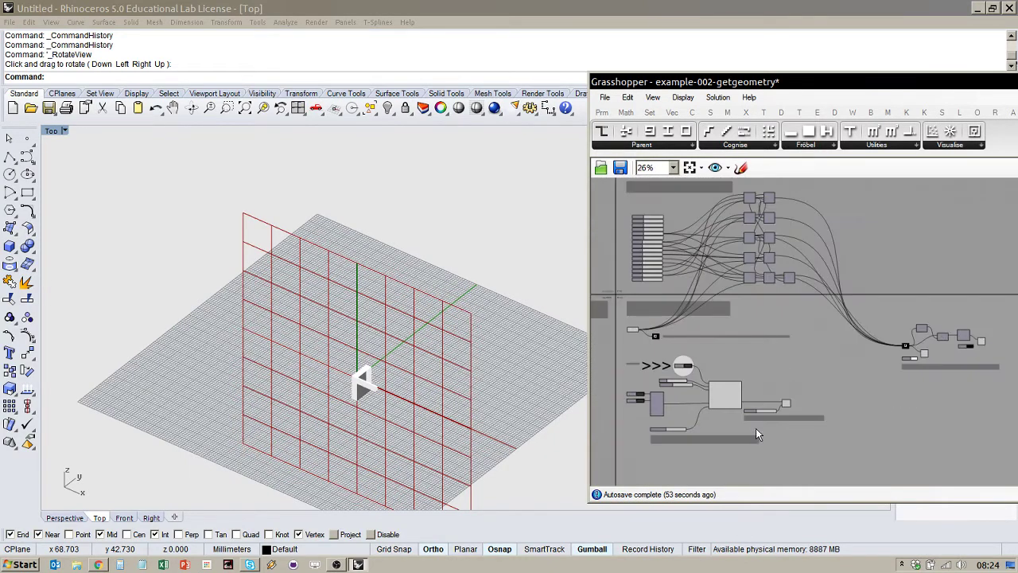
Raise the Components slider to 30 and inspect the regenerated geometry and Child network.
{"action": "scroll", "coordinate": [700, 386], "scroll_direction": "up", "scroll_amount": 6}
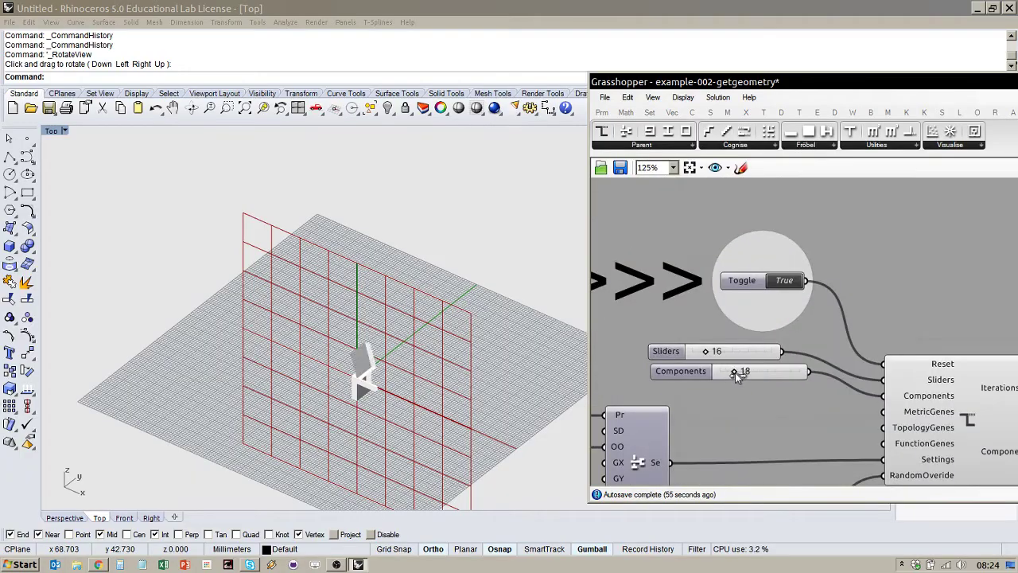
{"action": "left_click_drag", "start_coordinate": [736, 373], "coordinate": [744, 372]}
{"action": "right_click_drag", "start_coordinate": [509, 382], "coordinate": [445, 374]}
{"action": "scroll", "coordinate": [813, 293], "scroll_direction": "down", "scroll_amount": 5}
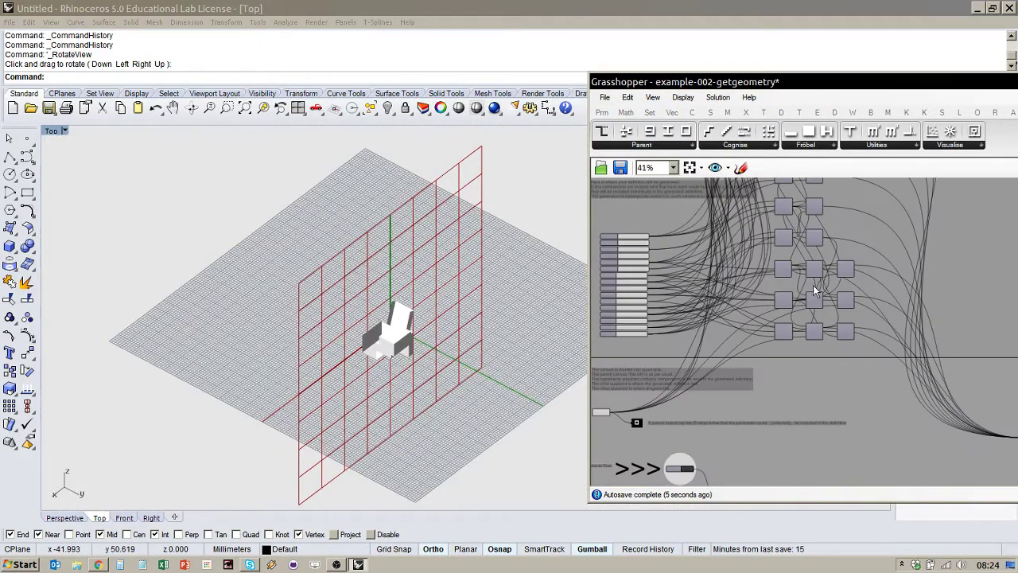
{"action": "scroll", "coordinate": [813, 293], "scroll_direction": "down", "scroll_amount": 4}
{"action": "scroll", "coordinate": [776, 363], "scroll_direction": "up", "scroll_amount": 8}
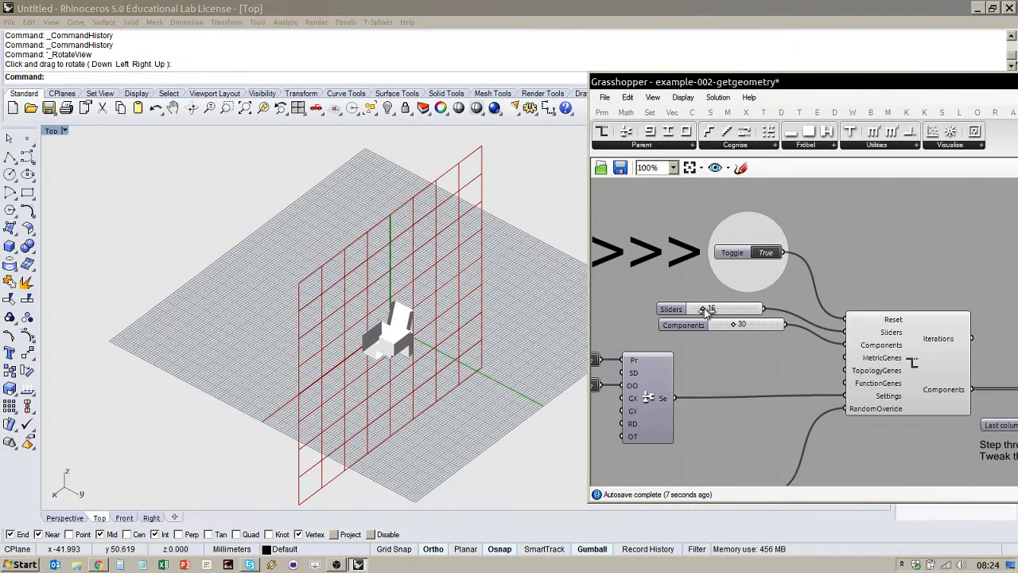
Adjust the Components slider slightly and set the RandomOveride slider to 6412.
{"action": "left_click_drag", "start_coordinate": [732, 325], "coordinate": [732, 326]}
{"action": "right_click_drag", "start_coordinate": [783, 362], "coordinate": [784, 306]}
{"action": "scroll", "coordinate": [783, 306], "scroll_direction": "down", "scroll_amount": 2}
{"action": "scroll", "coordinate": [749, 391], "scroll_direction": "up", "scroll_amount": 4}
{"action": "left_click_drag", "start_coordinate": [750, 393], "coordinate": [756, 396]}
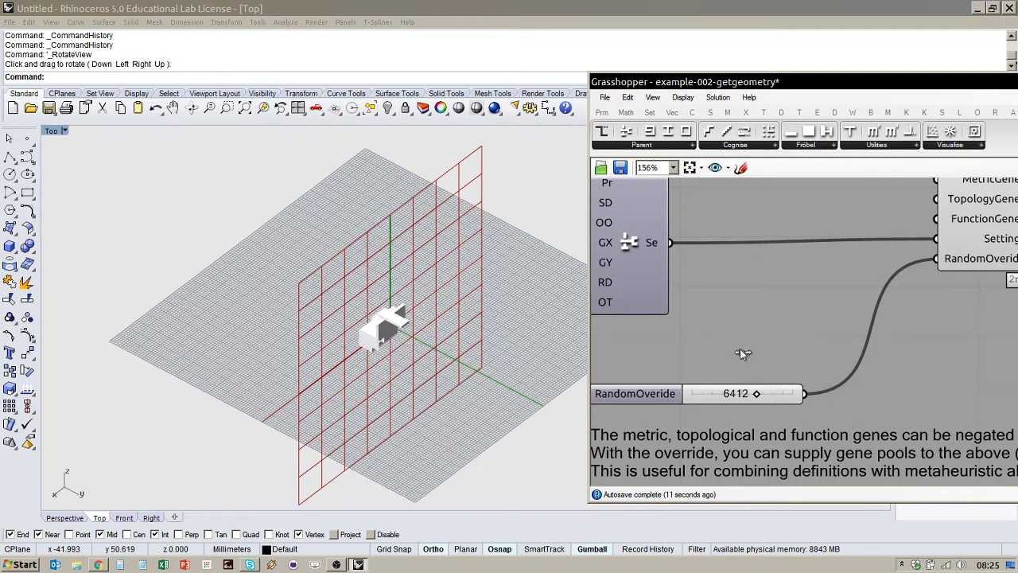
Trace the regenerated Child network's output wires to the getgeometry component on the parent canvas and find that component's toolbar category.
{"action": "scroll", "coordinate": [741, 345], "scroll_direction": "down", "scroll_amount": 6}
{"action": "scroll", "coordinate": [811, 414], "scroll_direction": "up", "scroll_amount": 5}
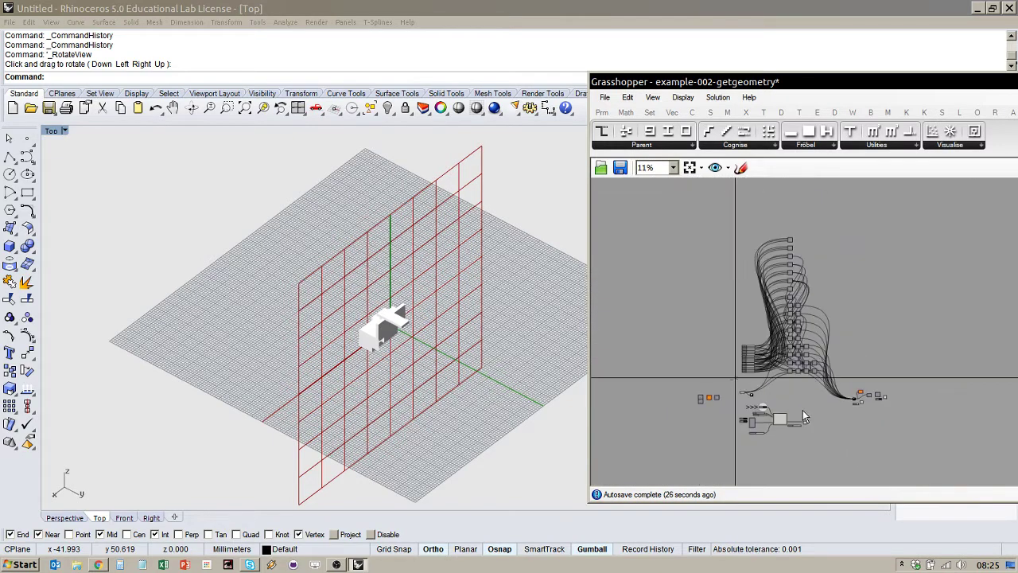
{"action": "scroll", "coordinate": [799, 384], "scroll_direction": "down", "scroll_amount": 2}
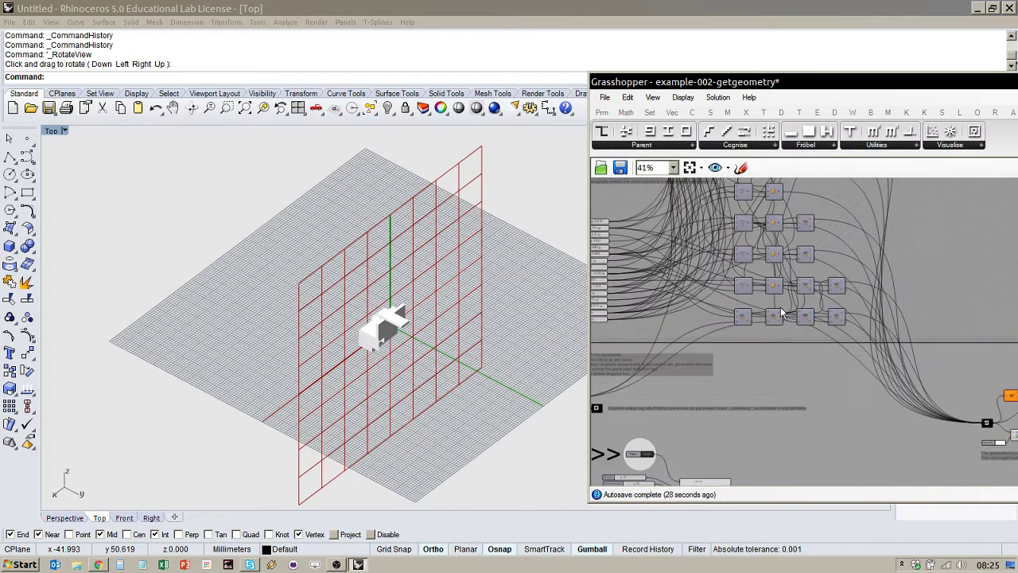
{"action": "scroll", "coordinate": [760, 355], "scroll_direction": "down", "scroll_amount": 2}
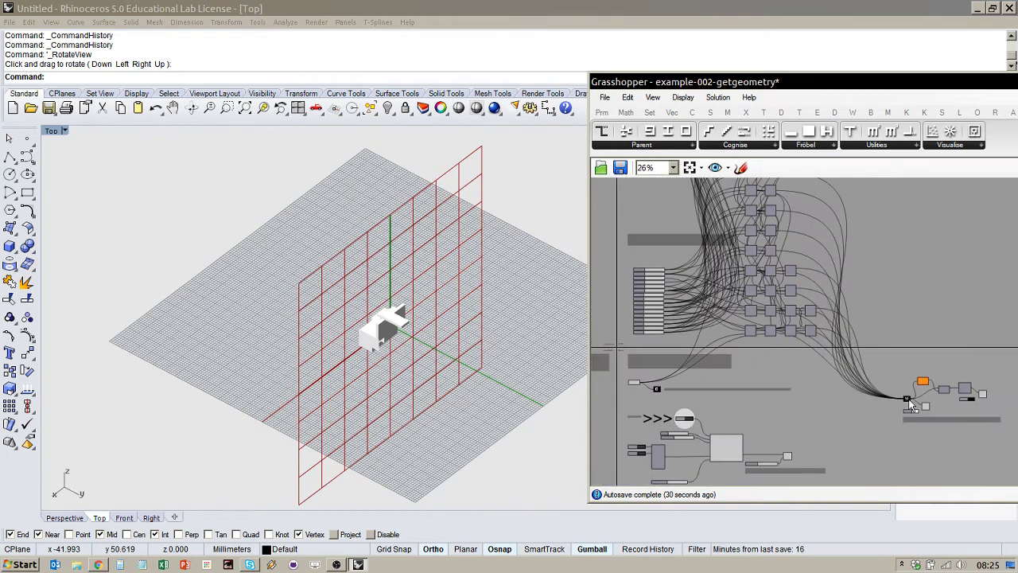
{"action": "scroll", "coordinate": [925, 405], "scroll_direction": "up", "scroll_amount": 4}
{"action": "scroll", "coordinate": [874, 398], "scroll_direction": "up", "scroll_amount": 2}
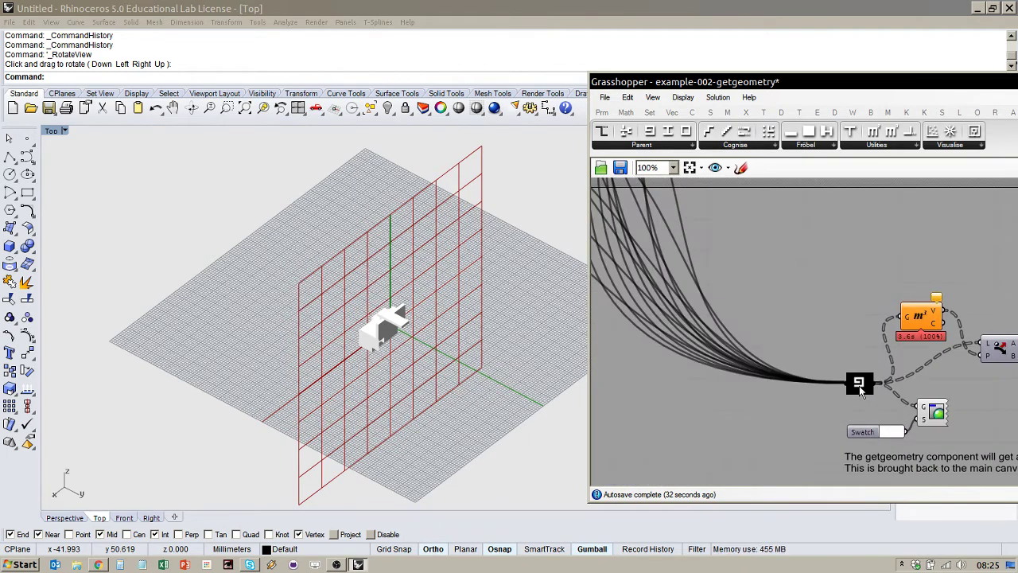
{"action": "left_click", "coordinate": [687, 147]}
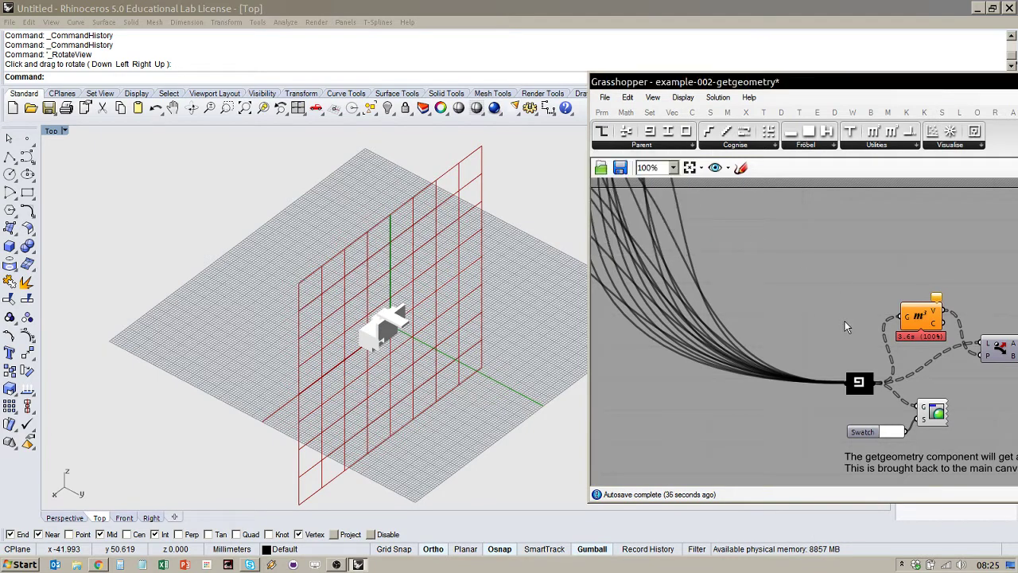
{"action": "right_click_drag", "start_coordinate": [846, 325], "coordinate": [867, 369]}
{"action": "scroll", "coordinate": [853, 386], "scroll_direction": "down", "scroll_amount": 2}
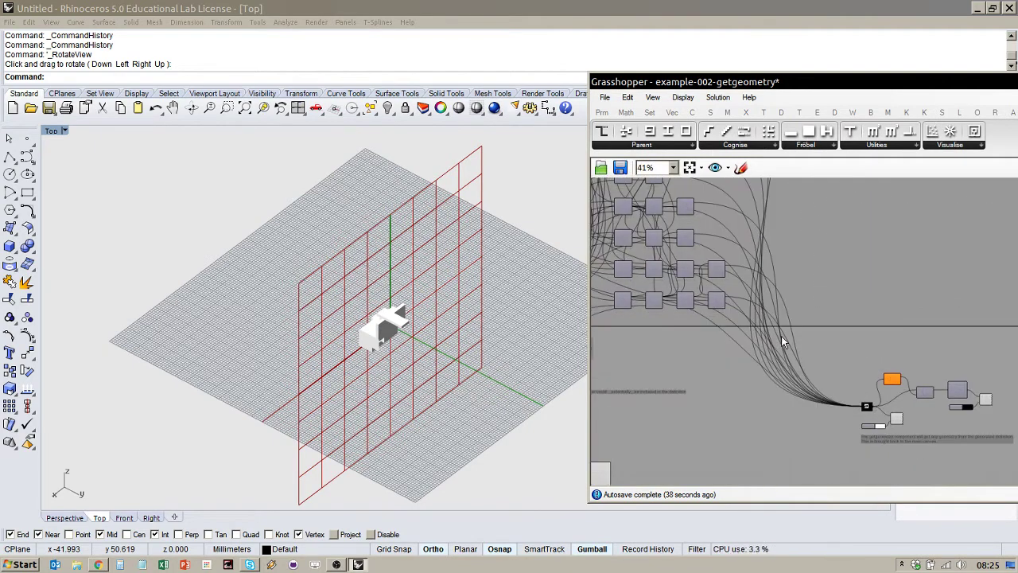
Inspect the values collected at the getgeometry component's G input and the child components that feed it.
{"action": "scroll", "coordinate": [844, 397], "scroll_direction": "up", "scroll_amount": 3}
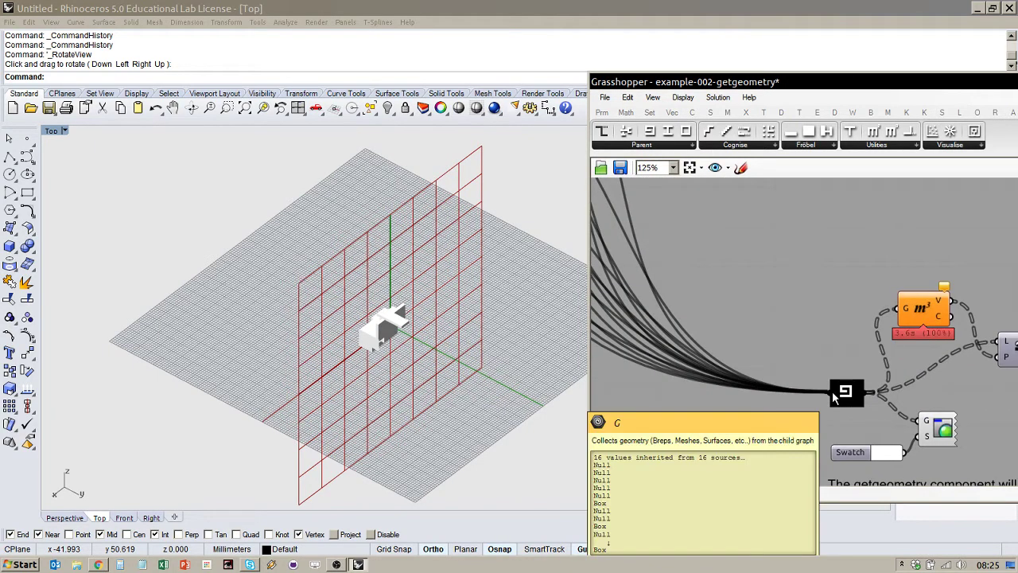
{"action": "scroll", "coordinate": [841, 396], "scroll_direction": "down", "scroll_amount": 6}
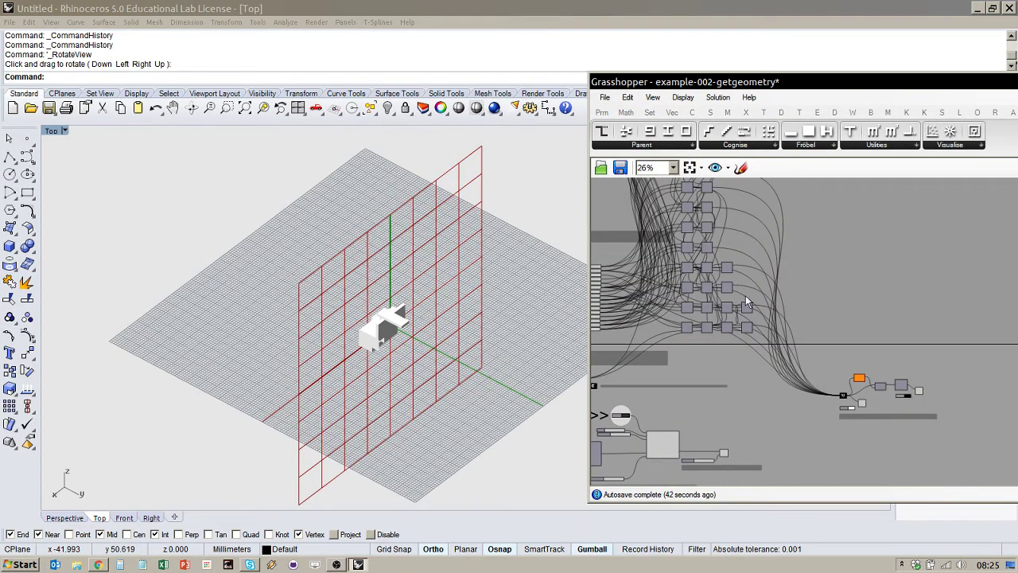
{"action": "scroll", "coordinate": [750, 315], "scroll_direction": "up", "scroll_amount": 3}
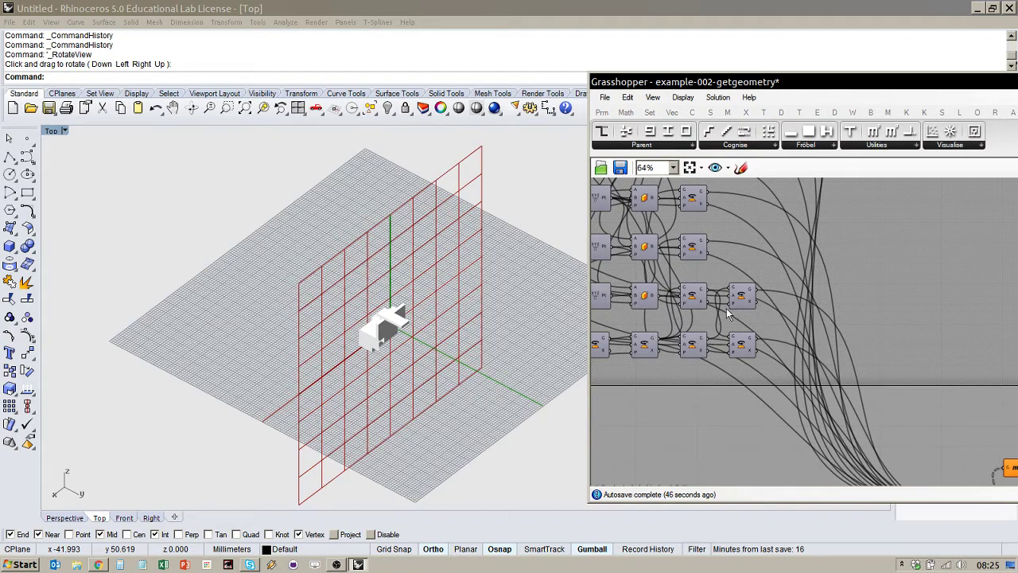
{"action": "scroll", "coordinate": [730, 275], "scroll_direction": "down", "scroll_amount": 4}
{"action": "scroll", "coordinate": [828, 371], "scroll_direction": "up", "scroll_amount": 5}
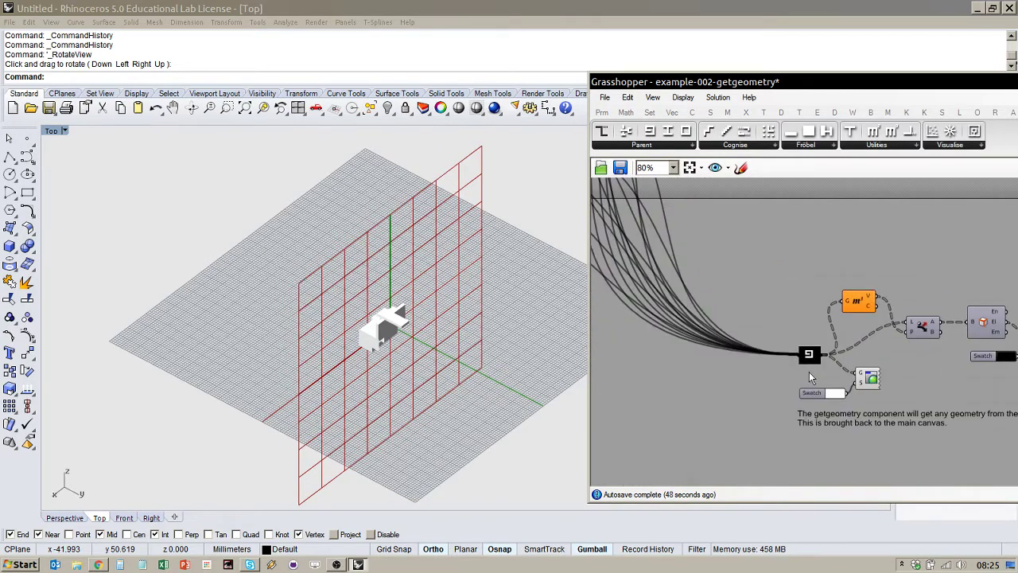
{"action": "scroll", "coordinate": [809, 368], "scroll_direction": "up", "scroll_amount": 2}
{"action": "mouse_move", "coordinate": [806, 348]}
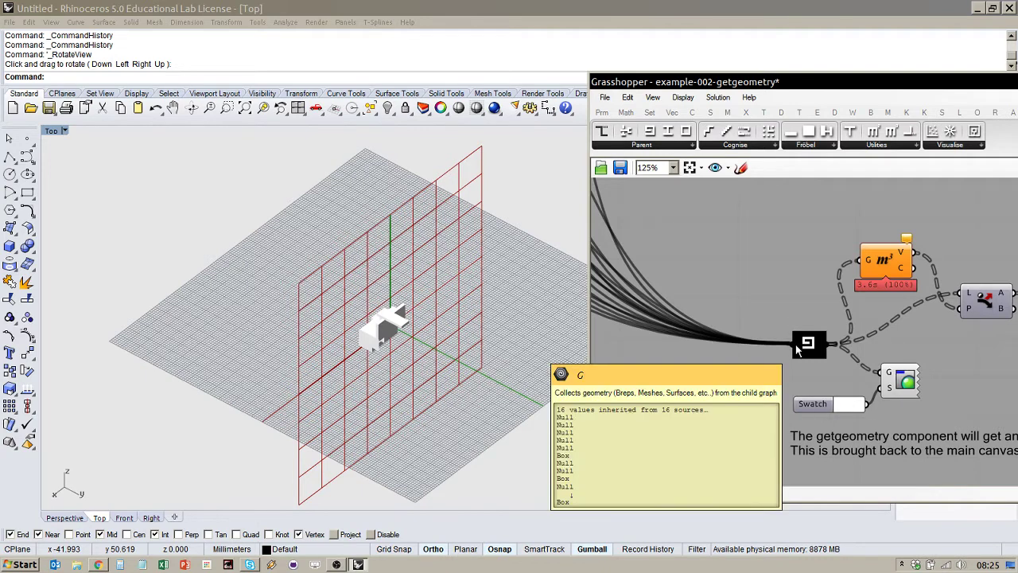
{"action": "scroll", "coordinate": [759, 374], "scroll_direction": "down", "scroll_amount": 3}
{"action": "scroll", "coordinate": [749, 341], "scroll_direction": "up", "scroll_amount": 3}
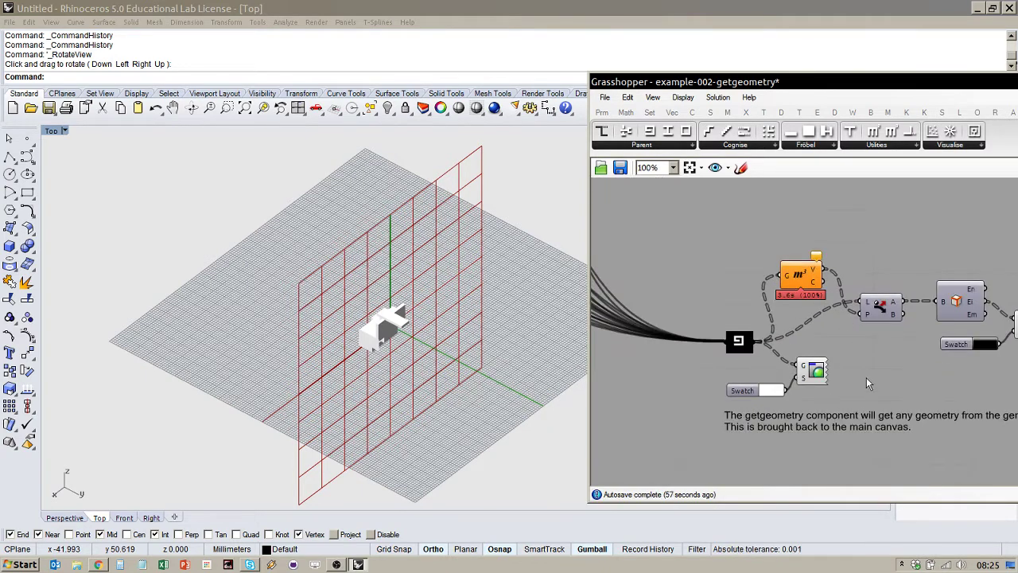
Delete the getgeometry component that brings the child geometry back to the main canvas.
{"action": "scroll", "coordinate": [724, 309], "scroll_direction": "down", "scroll_amount": 2}
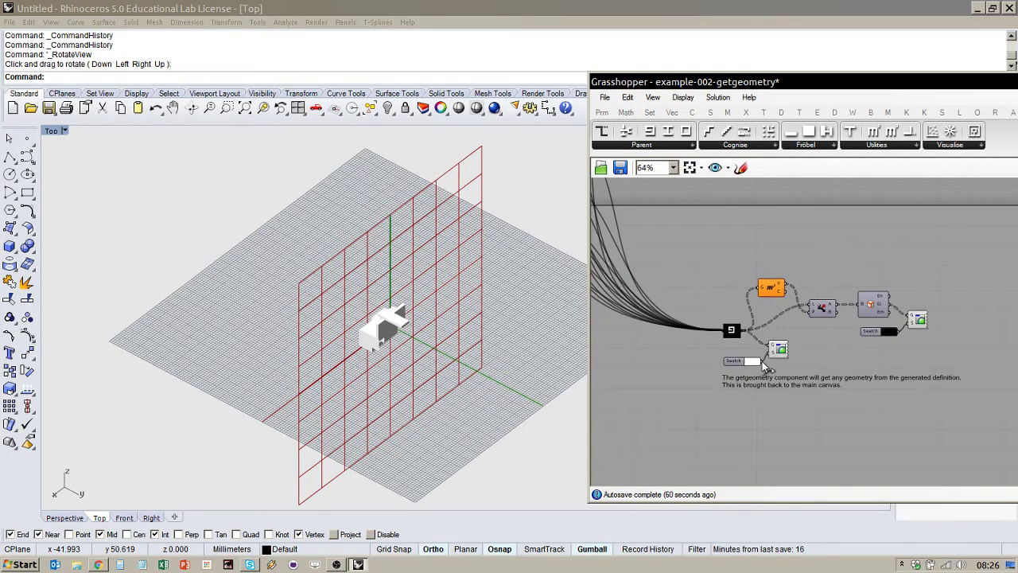
{"action": "left_click", "coordinate": [736, 333]}
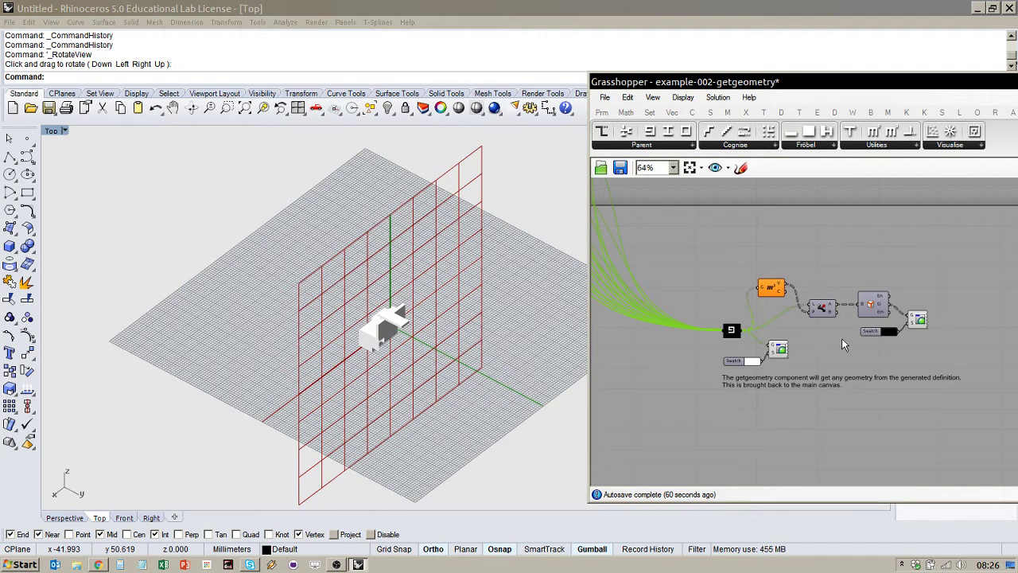
{"action": "key", "text": "Delete"}
{"action": "scroll", "coordinate": [857, 384], "scroll_direction": "down", "scroll_amount": 7}
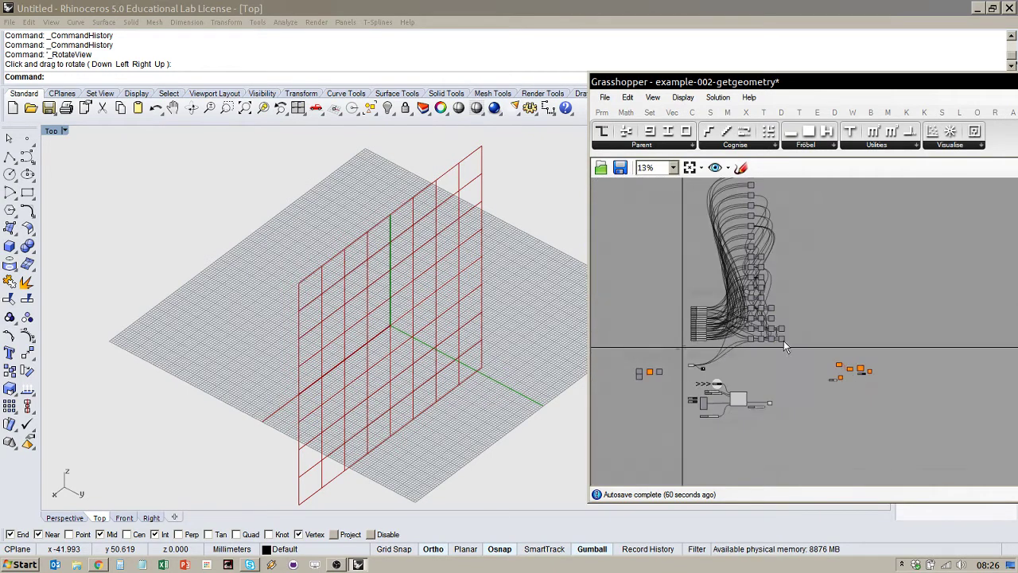
Inspect the ColumnStep component, the list of Cognise tools and the columns of the Child network.
{"action": "scroll", "coordinate": [776, 338], "scroll_direction": "up", "scroll_amount": 8}
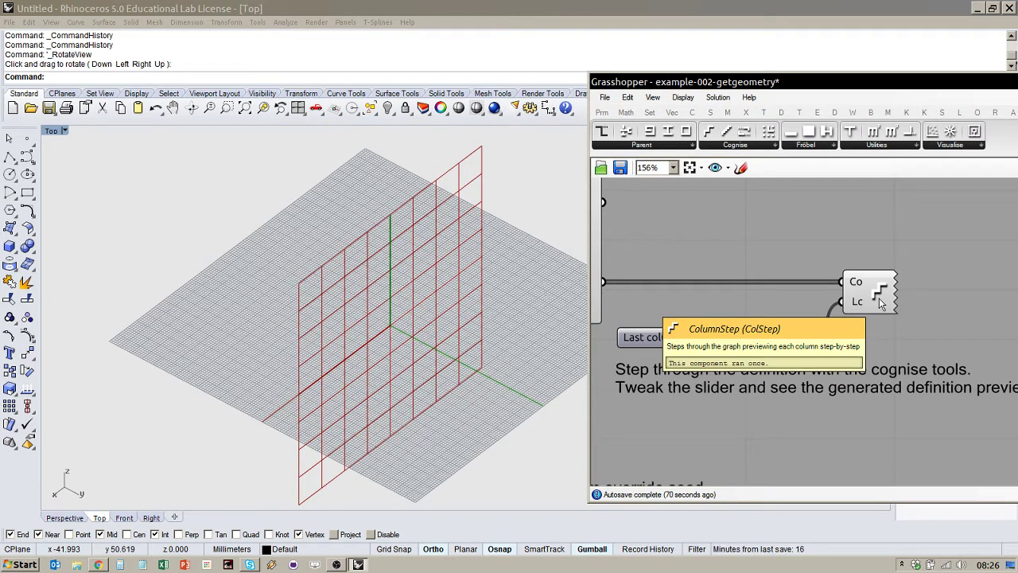
{"action": "left_click", "coordinate": [749, 149]}
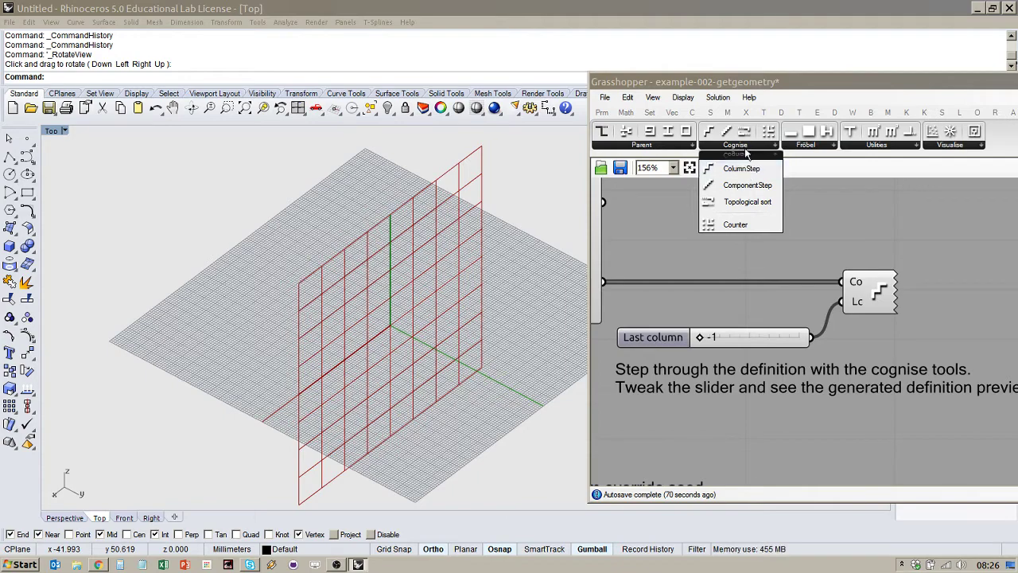
{"action": "scroll", "coordinate": [768, 392], "scroll_direction": "down", "scroll_amount": 5}
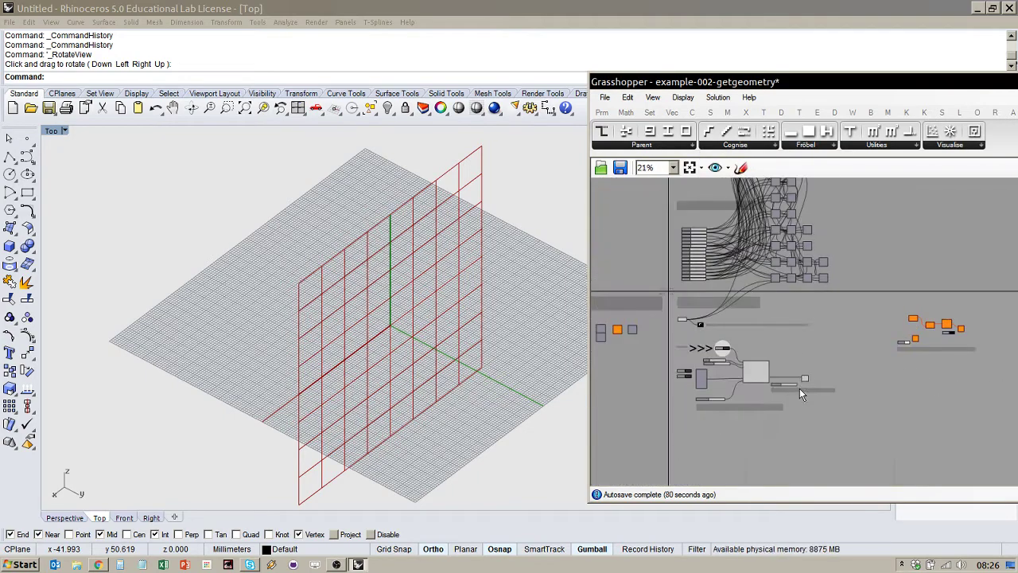
{"action": "scroll", "coordinate": [776, 270], "scroll_direction": "up", "scroll_amount": 3}
{"action": "scroll", "coordinate": [774, 286], "scroll_direction": "down", "scroll_amount": 4}
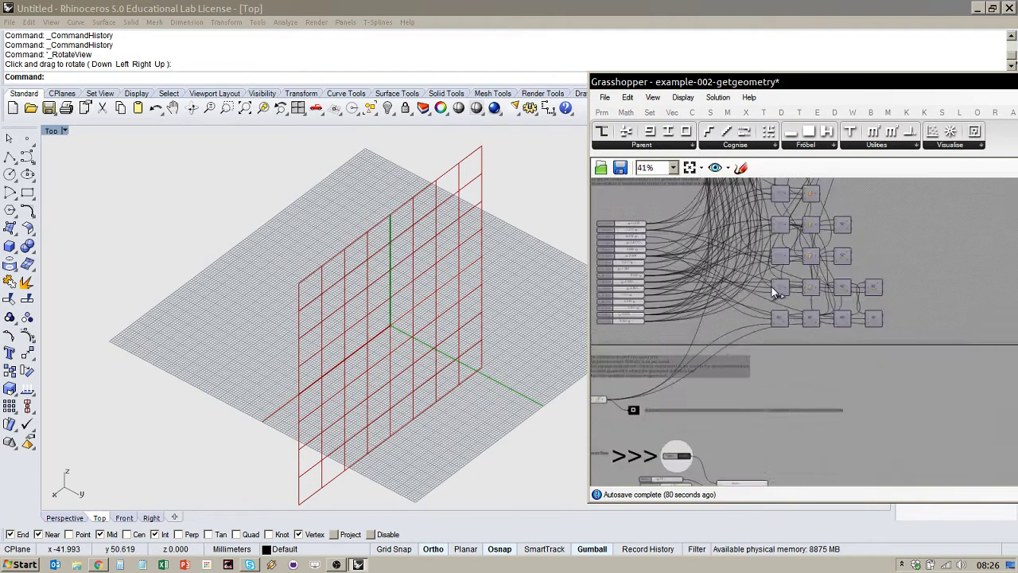
Move the Last column slider and the ColumnStep component up to just beneath the Child network.
{"action": "scroll", "coordinate": [763, 412], "scroll_direction": "up", "scroll_amount": 5}
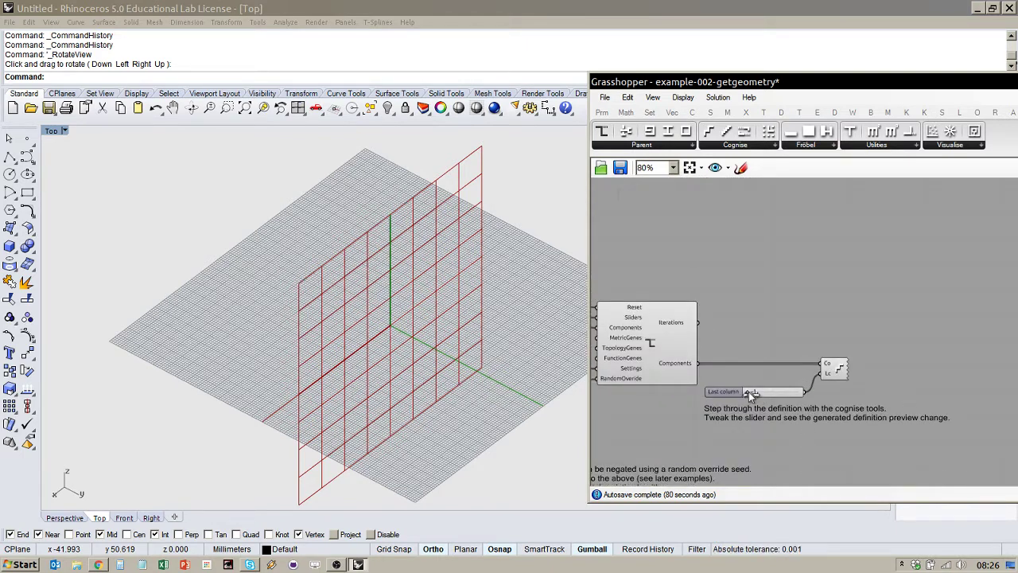
{"action": "left_click_drag", "start_coordinate": [769, 396], "coordinate": [726, 214]}
{"action": "mouse_move", "coordinate": [683, 361]}
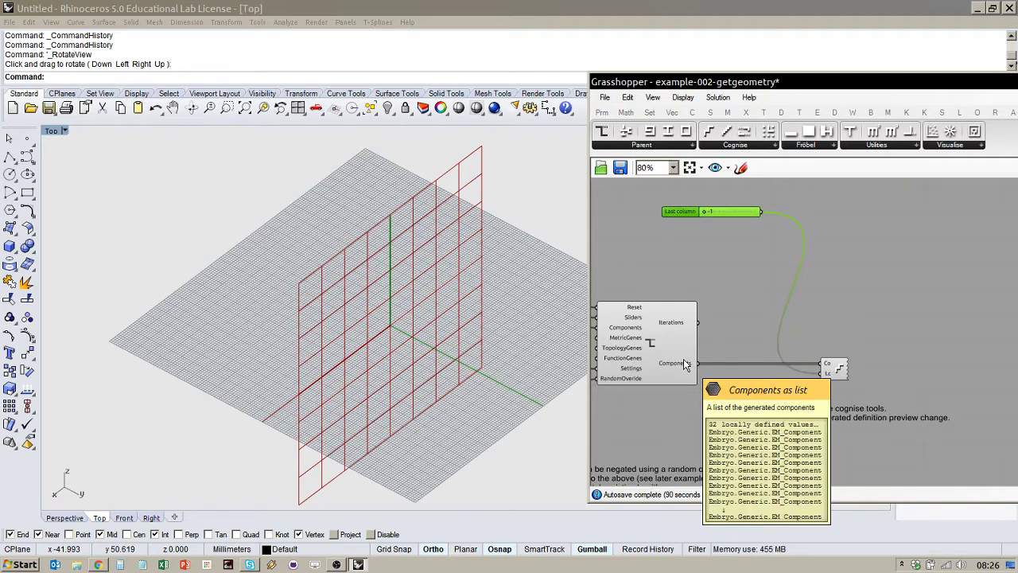
{"action": "scroll", "coordinate": [689, 395], "scroll_direction": "down", "scroll_amount": 3}
{"action": "scroll", "coordinate": [722, 290], "scroll_direction": "up", "scroll_amount": 4}
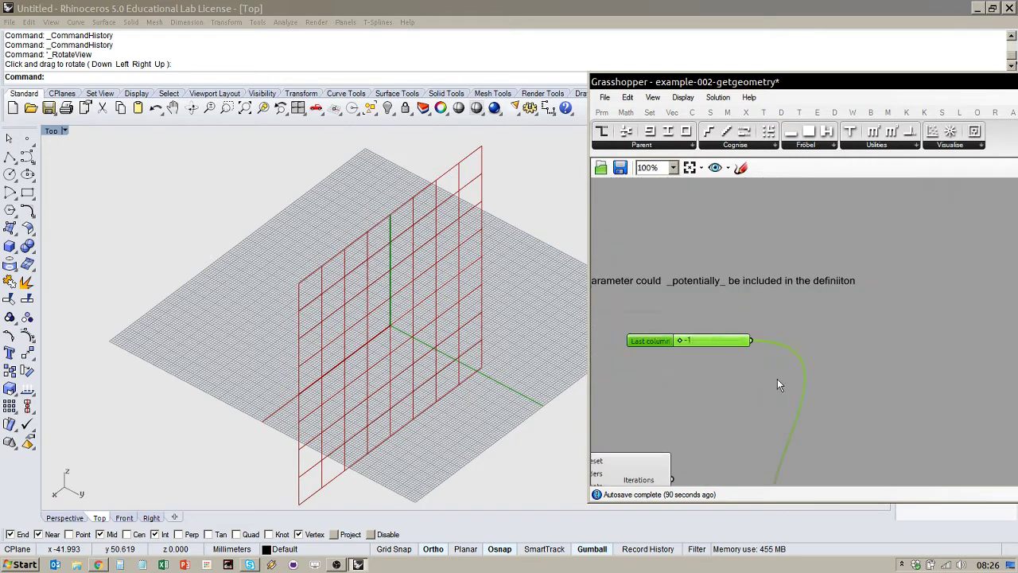
{"action": "scroll", "coordinate": [751, 355], "scroll_direction": "down", "scroll_amount": 2}
{"action": "left_click_drag", "start_coordinate": [810, 447], "coordinate": [805, 344]}
{"action": "left_click_drag", "start_coordinate": [734, 347], "coordinate": [736, 277]}
{"action": "left_click_drag", "start_coordinate": [805, 344], "coordinate": [812, 275]}
Set the Last column slider to 2, then lower it to 1 to preview fewer columns of the child definition.
{"action": "scroll", "coordinate": [720, 402], "scroll_direction": "down", "scroll_amount": 2}
{"action": "scroll", "coordinate": [720, 442], "scroll_direction": "up", "scroll_amount": 3}
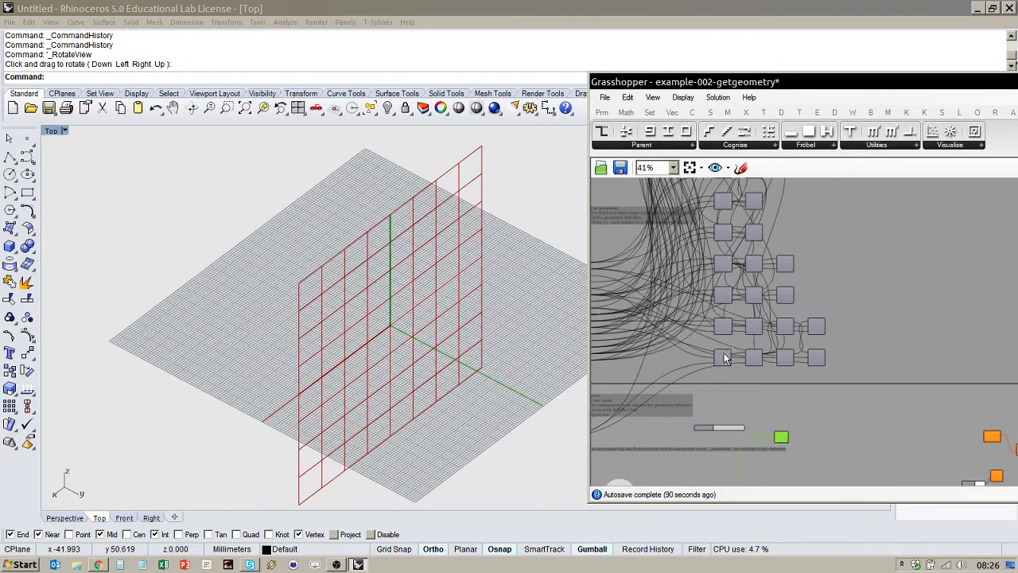
{"action": "left_click_drag", "start_coordinate": [712, 431], "coordinate": [719, 433]}
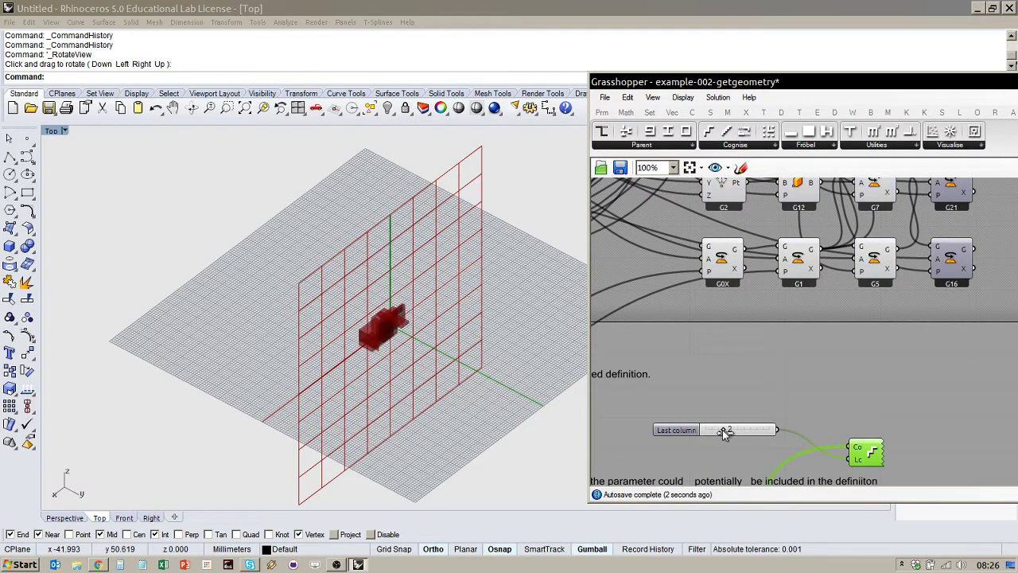
{"action": "scroll", "coordinate": [722, 431], "scroll_direction": "down", "scroll_amount": 2}
{"action": "left_click_drag", "start_coordinate": [724, 430], "coordinate": [721, 430]}
Zoom the Rhino view to extents, then closer on the previewed child geometry, and compare it with the Last column setting.
{"action": "right_click_drag", "start_coordinate": [445, 330], "coordinate": [508, 332]}
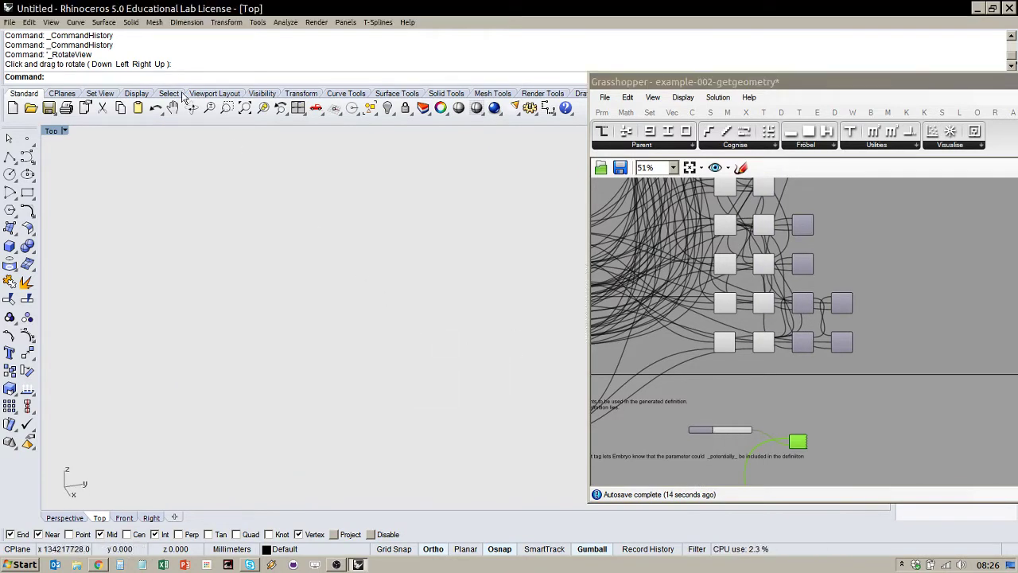
{"action": "left_click", "coordinate": [226, 108]}
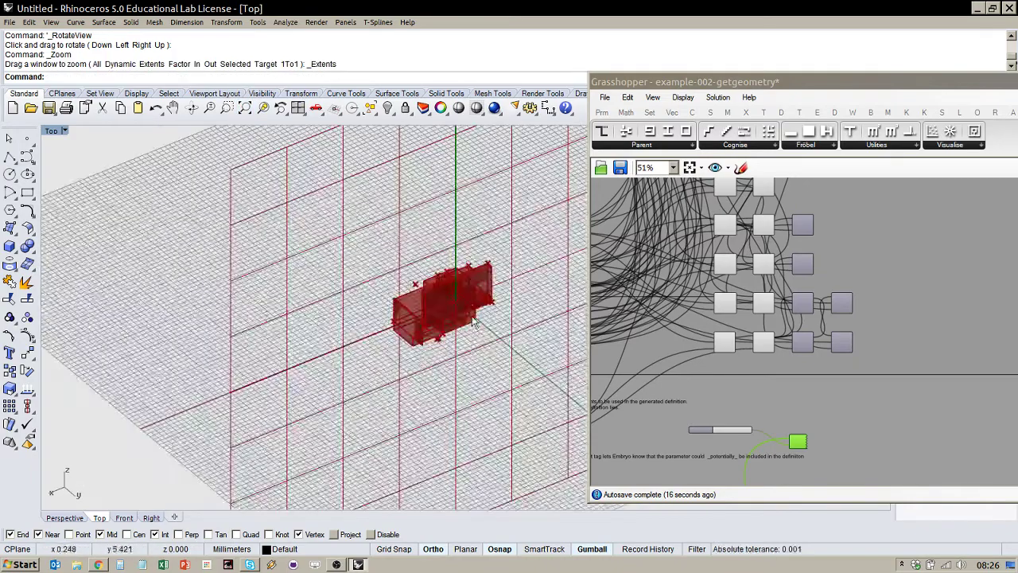
{"action": "right_click_drag", "start_coordinate": [446, 314], "coordinate": [436, 328]}
{"action": "left_click", "coordinate": [749, 437]}
{"action": "scroll", "coordinate": [747, 439], "scroll_direction": "up", "scroll_amount": 5}
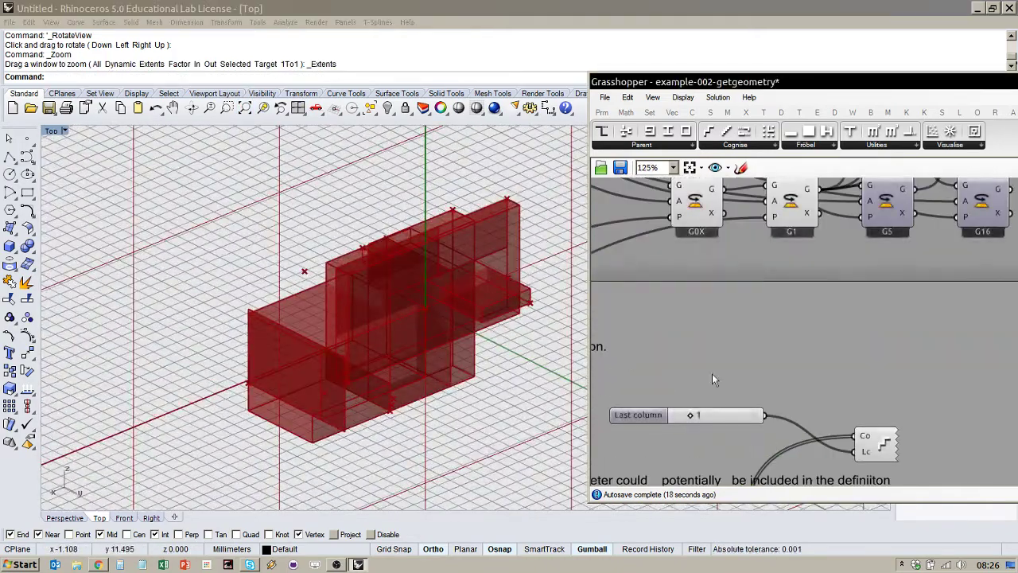
Add a ComponentStep component below ColumnStep and connect the Last column slider and Embryo's Components output to it.
{"action": "scroll", "coordinate": [755, 347], "scroll_direction": "down", "scroll_amount": 7}
{"action": "left_click", "coordinate": [726, 146]}
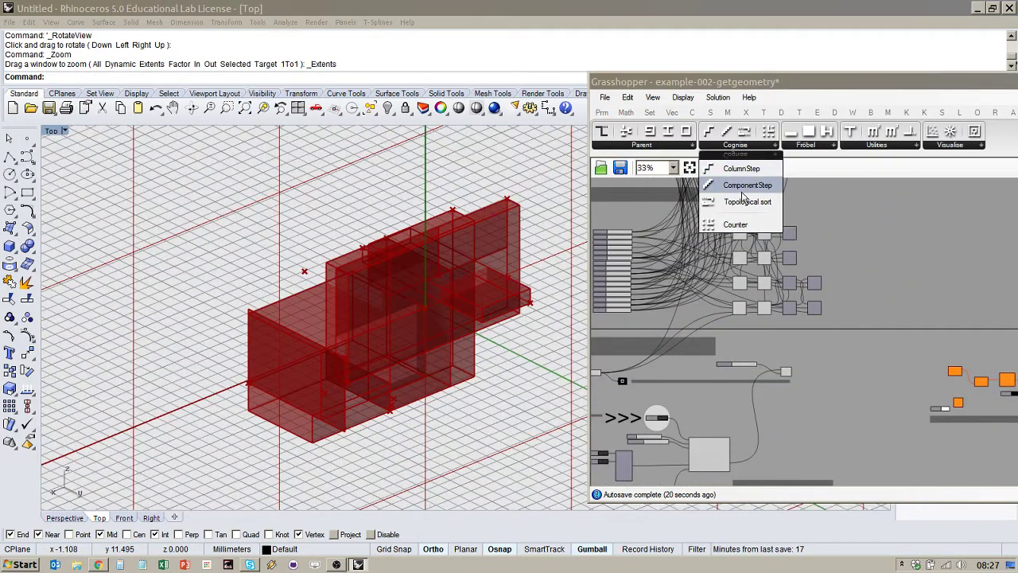
{"action": "left_click", "coordinate": [743, 189]}
{"action": "left_click", "coordinate": [775, 413]}
{"action": "scroll", "coordinate": [770, 459], "scroll_direction": "up", "scroll_amount": 4}
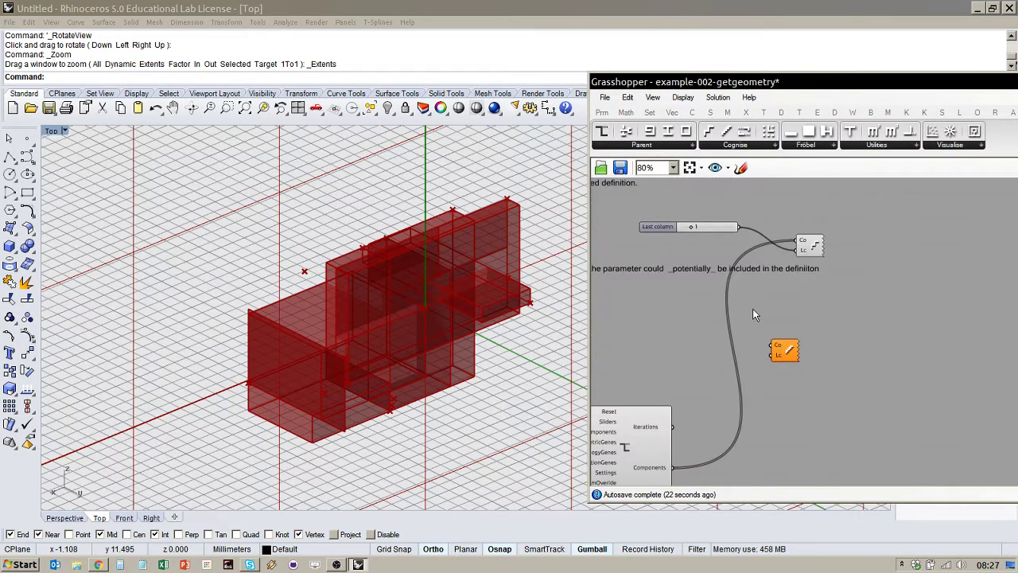
{"action": "left_click_drag", "start_coordinate": [741, 230], "coordinate": [771, 355]}
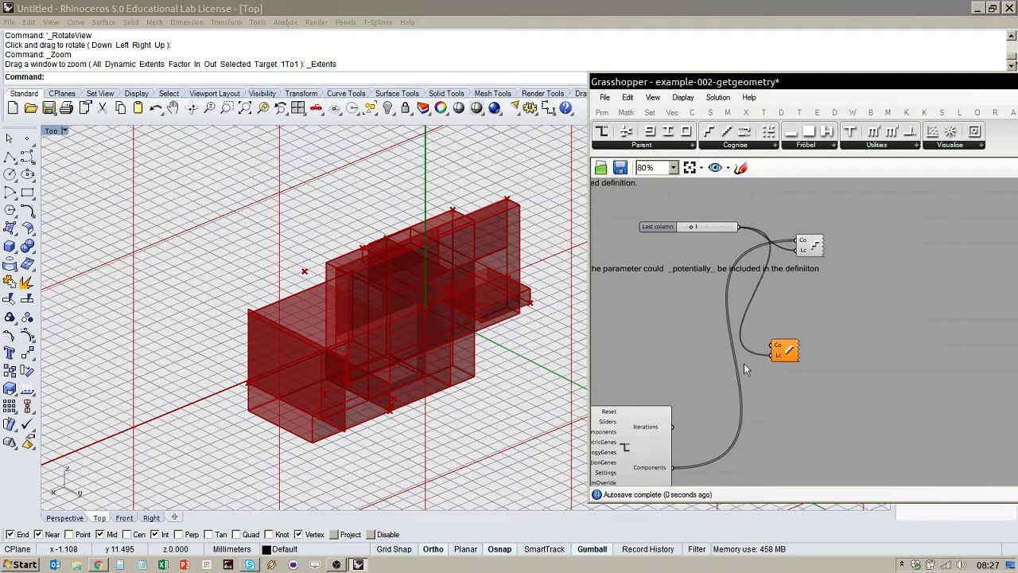
{"action": "left_click_drag", "start_coordinate": [672, 467], "coordinate": [774, 345]}
Delete the ColumnStep component and move its slider down beside the ComponentStep component.
{"action": "left_click", "coordinate": [811, 246]}
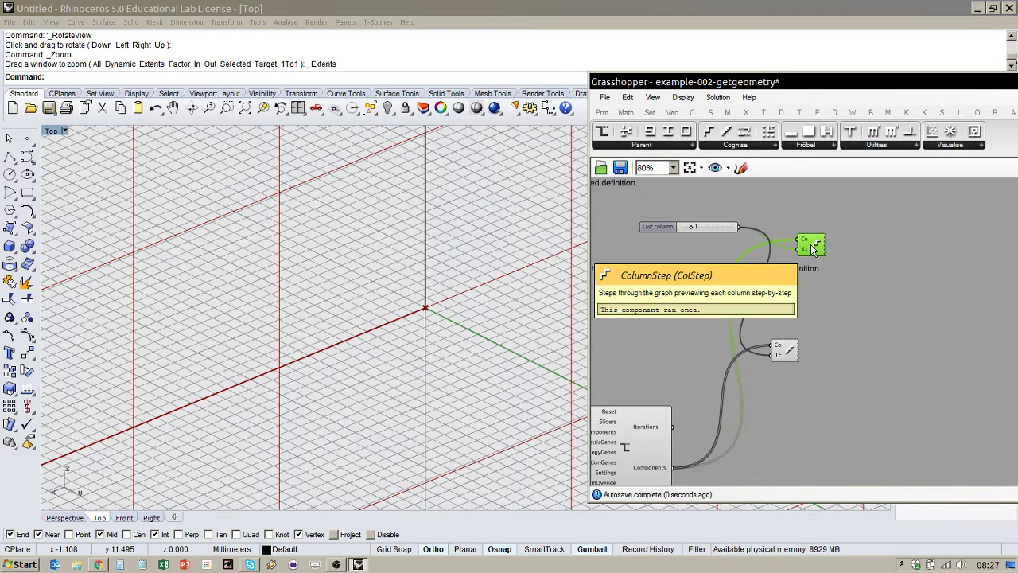
{"action": "key", "text": "Delete"}
{"action": "left_click_drag", "start_coordinate": [723, 227], "coordinate": [709, 332]}
Raise the Last component slider to 9 and check the previewed components in the child definition.
{"action": "scroll", "coordinate": [799, 398], "scroll_direction": "down", "scroll_amount": 4}
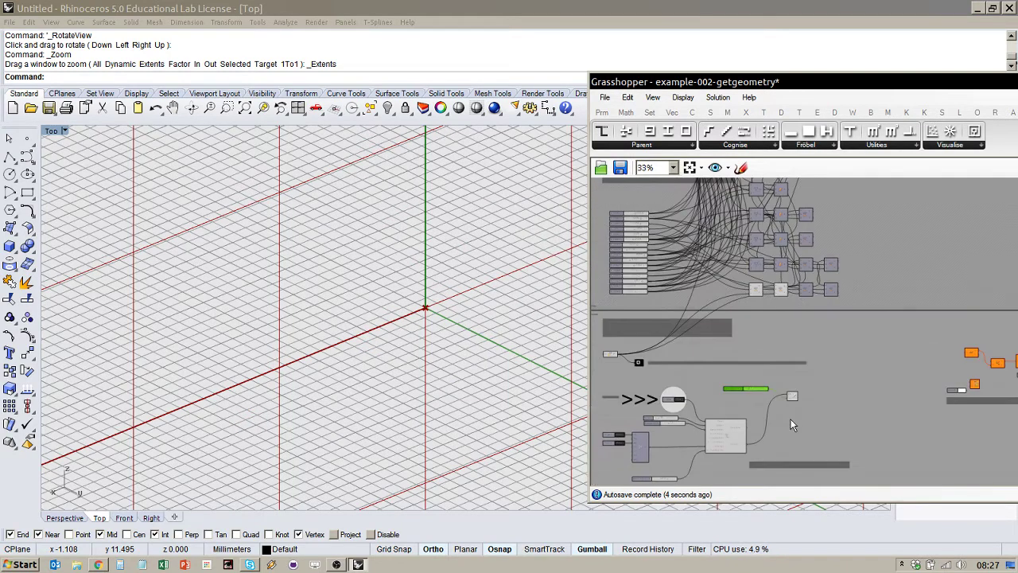
{"action": "scroll", "coordinate": [743, 386], "scroll_direction": "up", "scroll_amount": 3}
{"action": "scroll", "coordinate": [742, 389], "scroll_direction": "down", "scroll_amount": 2}
{"action": "mouse_move", "coordinate": [742, 388]}
{"action": "left_mouse_down"}
{"action": "mouse_move", "coordinate": [767, 394]}
{"action": "mouse_move", "coordinate": [730, 399]}
{"action": "mouse_move", "coordinate": [765, 398]}
{"action": "mouse_move", "coordinate": [733, 397]}
{"action": "mouse_move", "coordinate": [748, 396]}
{"action": "left_mouse_up"}
{"action": "scroll", "coordinate": [737, 395], "scroll_direction": "down", "scroll_amount": 3}
{"action": "scroll", "coordinate": [745, 394], "scroll_direction": "up", "scroll_amount": 3}
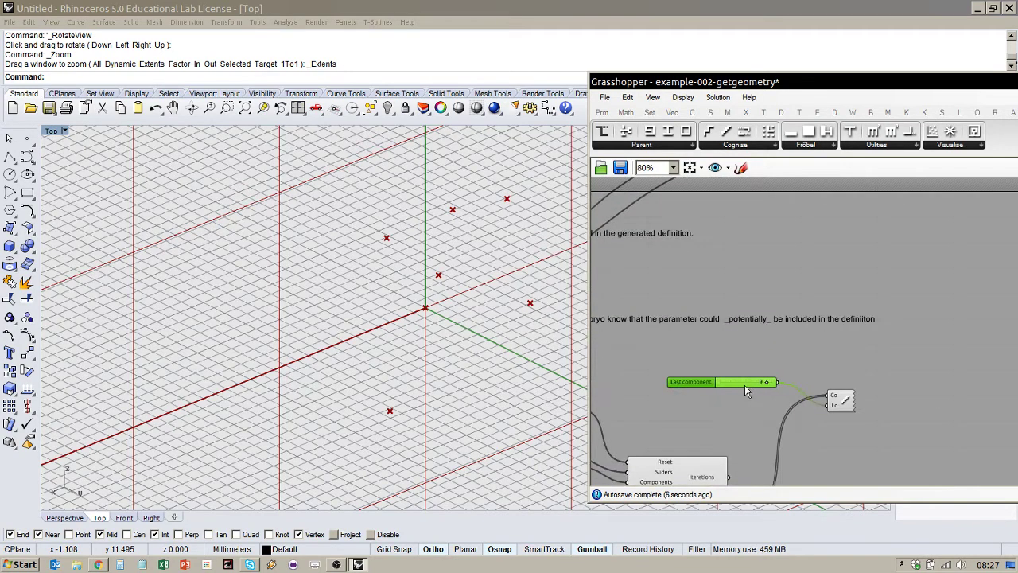
Create a new number slider with the value 34 and connect it to ComponentStep's Lc input in place of the old slider.
{"action": "double_click", "coordinate": [746, 400]}
{"action": "type", "text": "34"}
{"action": "key", "text": "Return"}
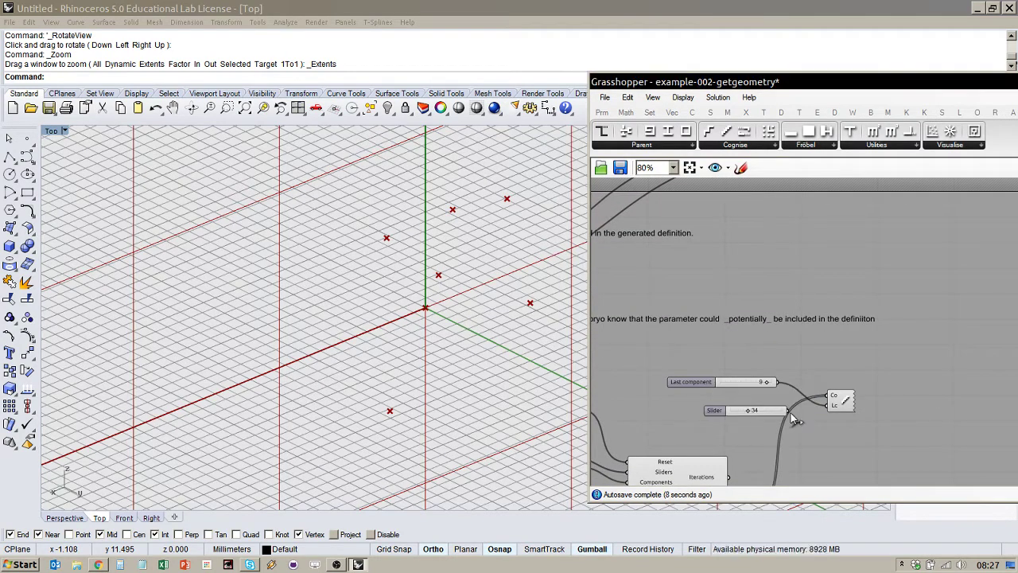
{"action": "left_click_drag", "start_coordinate": [789, 410], "coordinate": [830, 398]}
{"action": "left_click", "coordinate": [776, 414]}
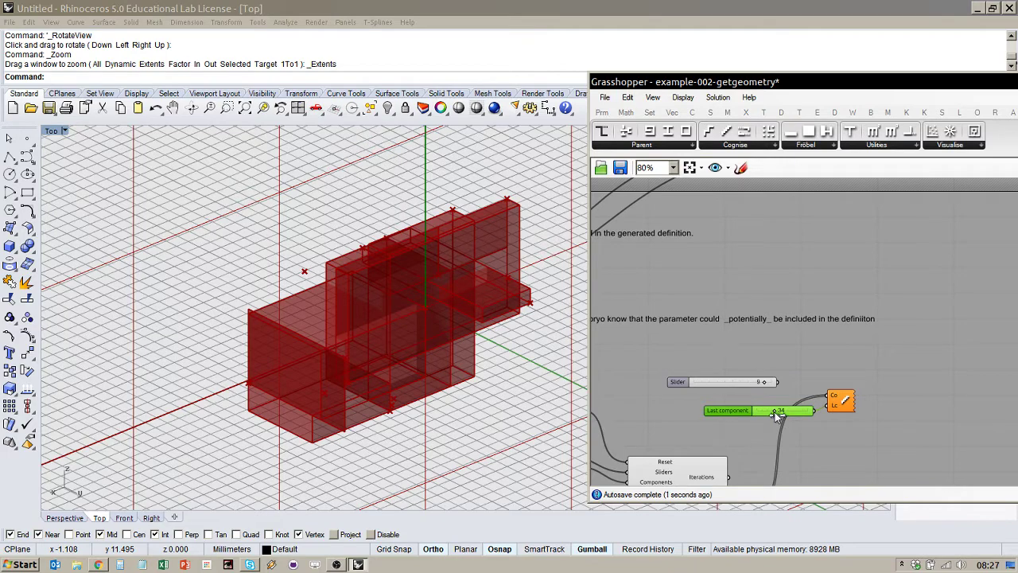
Vary the new Last component slider to step through the child components, ending at 21.
{"action": "scroll", "coordinate": [773, 413], "scroll_direction": "down", "scroll_amount": 5}
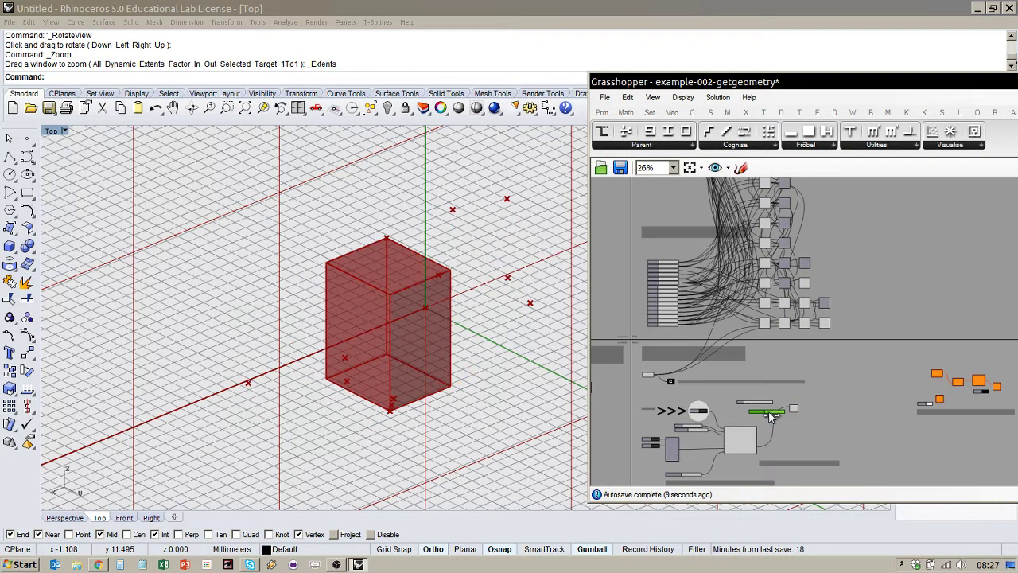
{"action": "scroll", "coordinate": [771, 414], "scroll_direction": "down", "scroll_amount": 3}
{"action": "left_click_drag", "start_coordinate": [767, 413], "coordinate": [768, 412]}
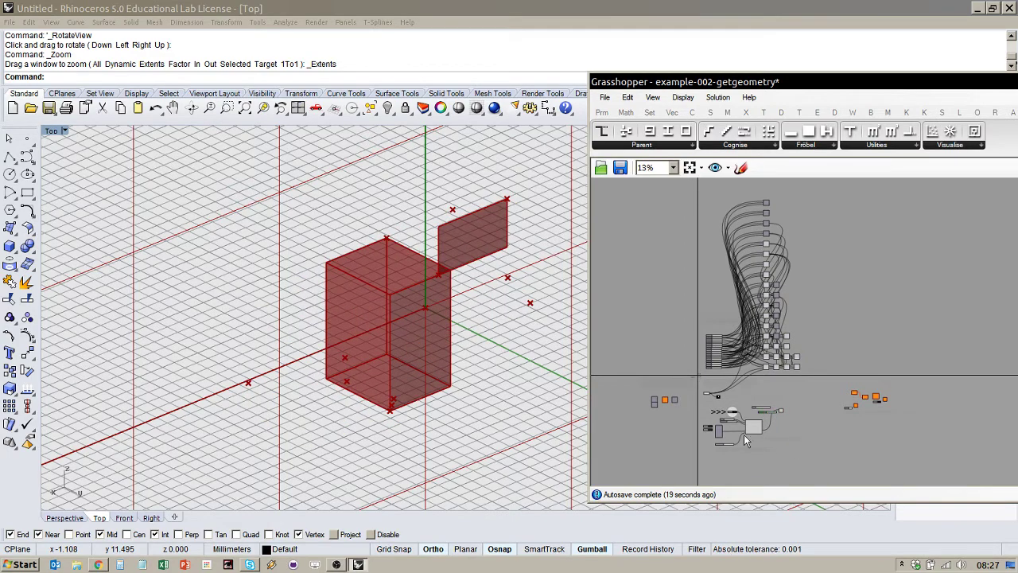
Compare the parent controls with the full Child network to see which components are previewed.
{"action": "scroll", "coordinate": [725, 420], "scroll_direction": "up", "scroll_amount": 9}
{"action": "scroll", "coordinate": [722, 454], "scroll_direction": "down", "scroll_amount": 5}
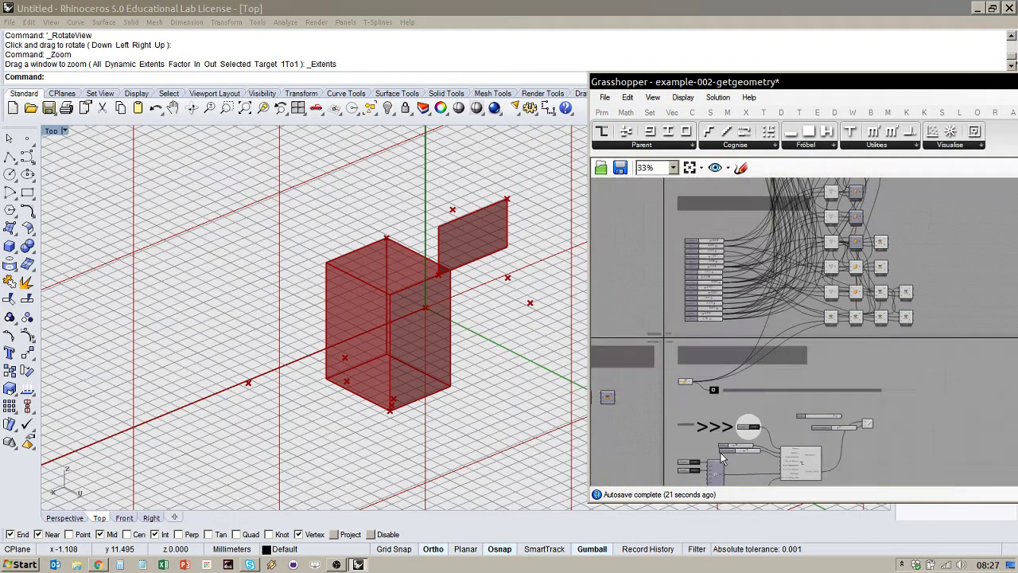
{"action": "scroll", "coordinate": [722, 457], "scroll_direction": "down", "scroll_amount": 3}
{"action": "scroll", "coordinate": [818, 309], "scroll_direction": "up", "scroll_amount": 3}
{"action": "left_click", "coordinate": [771, 385]}
{"action": "left_click_drag", "start_coordinate": [772, 384], "coordinate": [770, 258]}
{"action": "scroll", "coordinate": [769, 257], "scroll_direction": "down", "scroll_amount": 2}
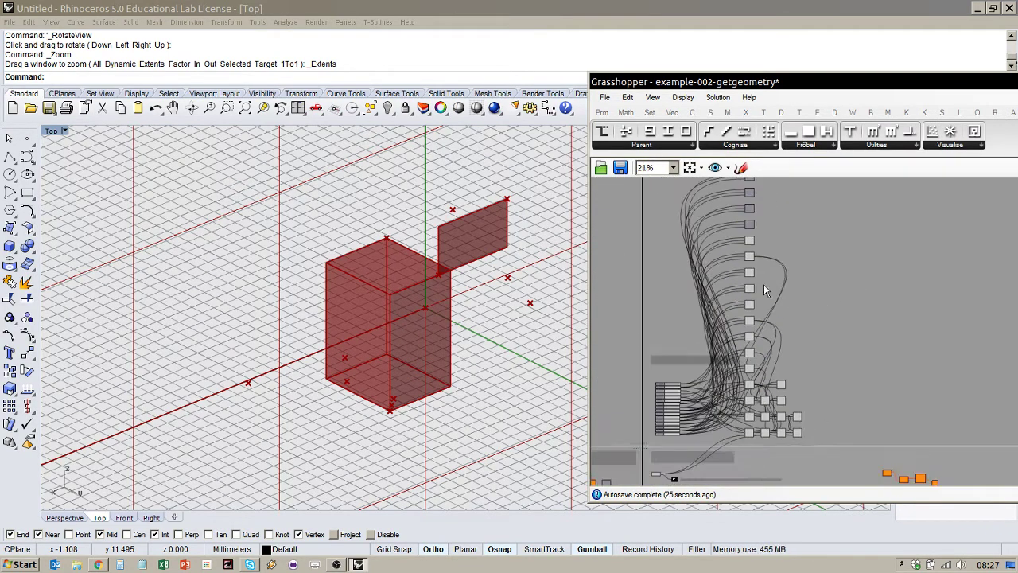
{"action": "scroll", "coordinate": [743, 263], "scroll_direction": "down", "scroll_amount": 2}
{"action": "scroll", "coordinate": [747, 241], "scroll_direction": "down", "scroll_amount": 4}
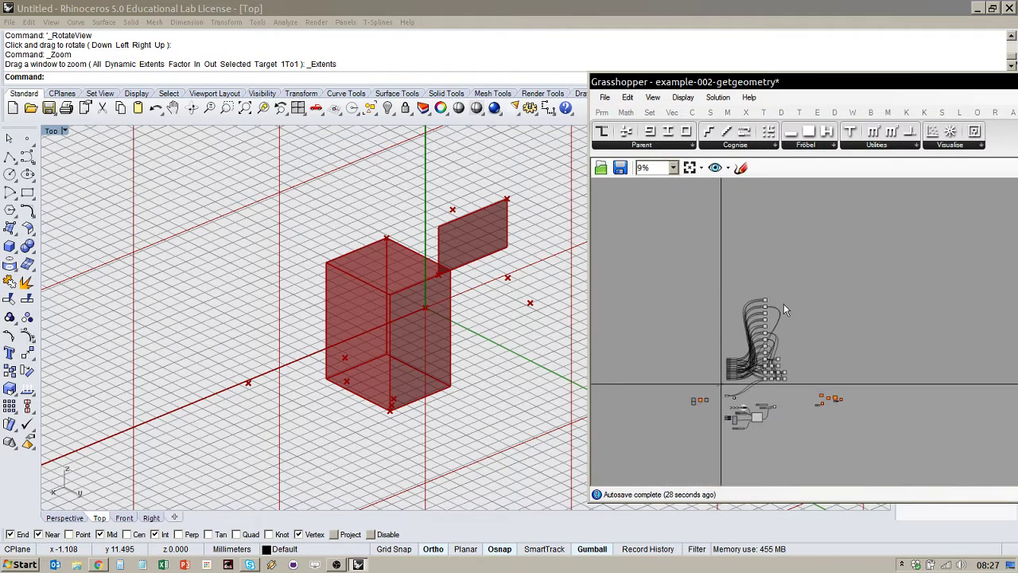
Select all generated sliders and components in the Child quadrant and delete them.
{"action": "left_click_drag", "start_coordinate": [703, 274], "coordinate": [818, 403]}
{"action": "scroll", "coordinate": [721, 373], "scroll_direction": "up", "scroll_amount": 5}
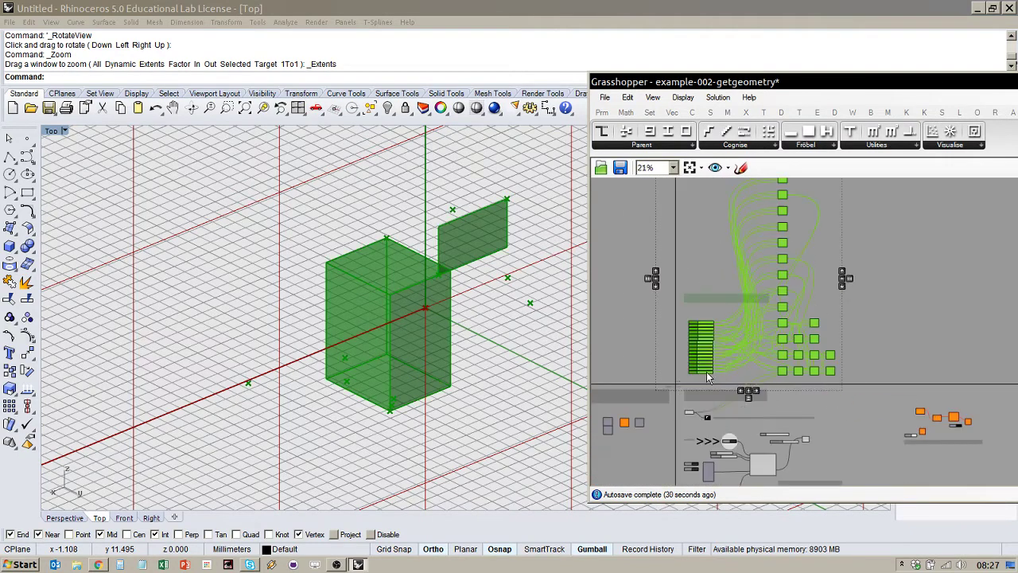
{"action": "scroll", "coordinate": [707, 371], "scroll_direction": "down", "scroll_amount": 5}
{"action": "scroll", "coordinate": [776, 445], "scroll_direction": "up", "scroll_amount": 3}
{"action": "scroll", "coordinate": [784, 448], "scroll_direction": "up", "scroll_amount": 6}
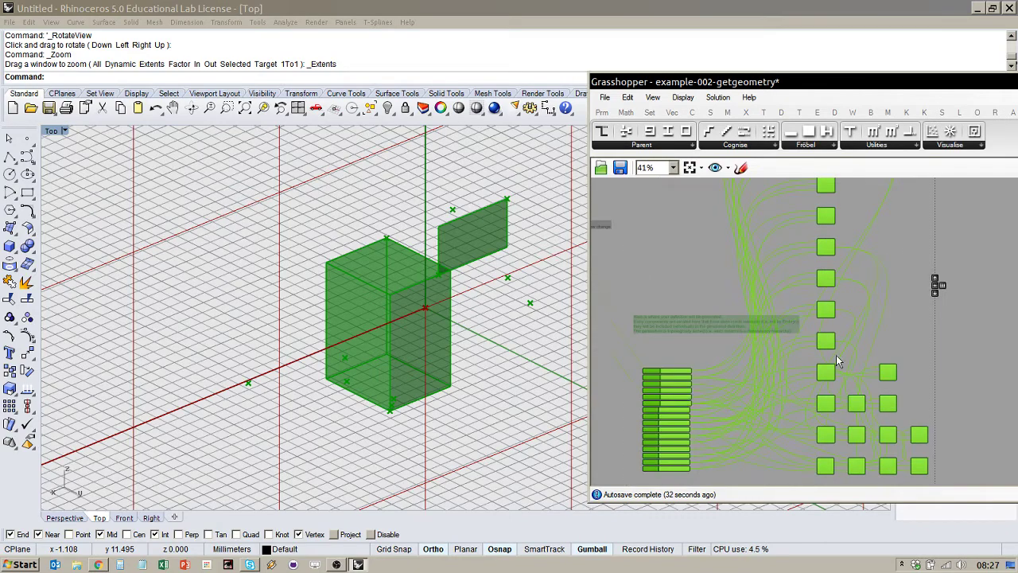
{"action": "right_click_drag", "start_coordinate": [838, 430], "coordinate": [860, 357]}
{"action": "scroll", "coordinate": [765, 423], "scroll_direction": "up", "scroll_amount": 2}
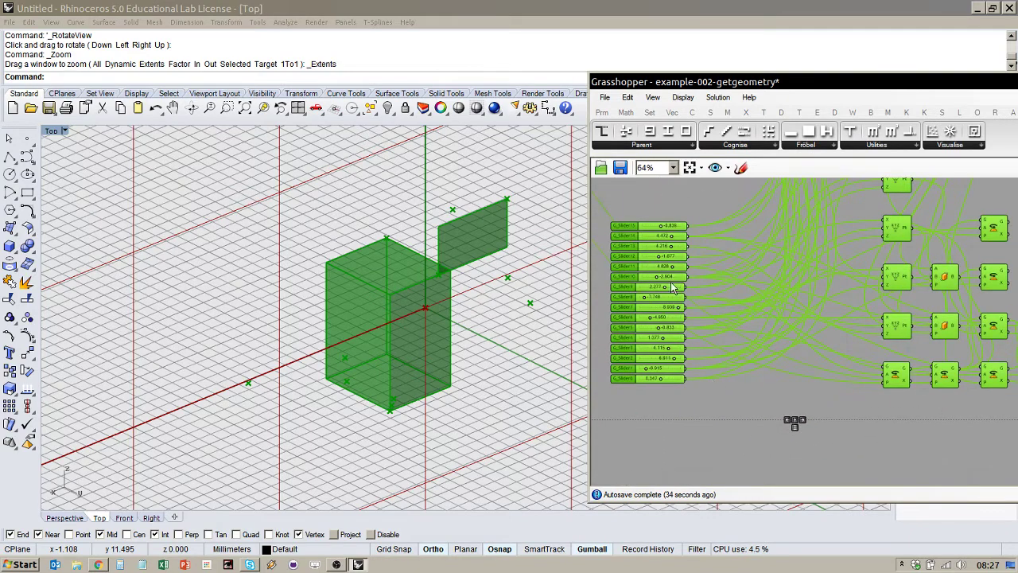
{"action": "key", "text": "Delete"}
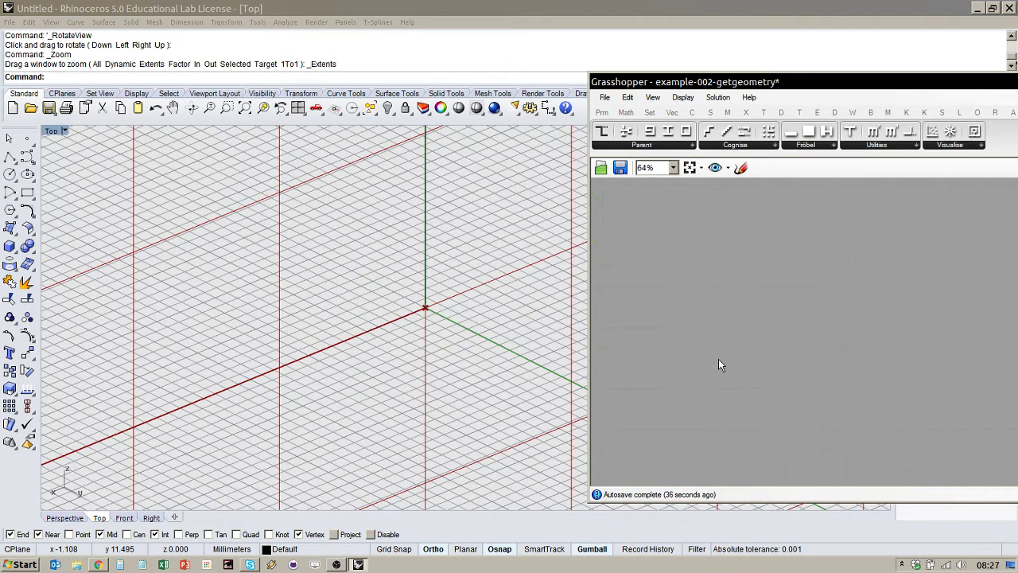
Switch the reset toggle on the parent canvas to regenerate the child definition.
{"action": "scroll", "coordinate": [748, 398], "scroll_direction": "down", "scroll_amount": 5}
{"action": "scroll", "coordinate": [712, 364], "scroll_direction": "up", "scroll_amount": 3}
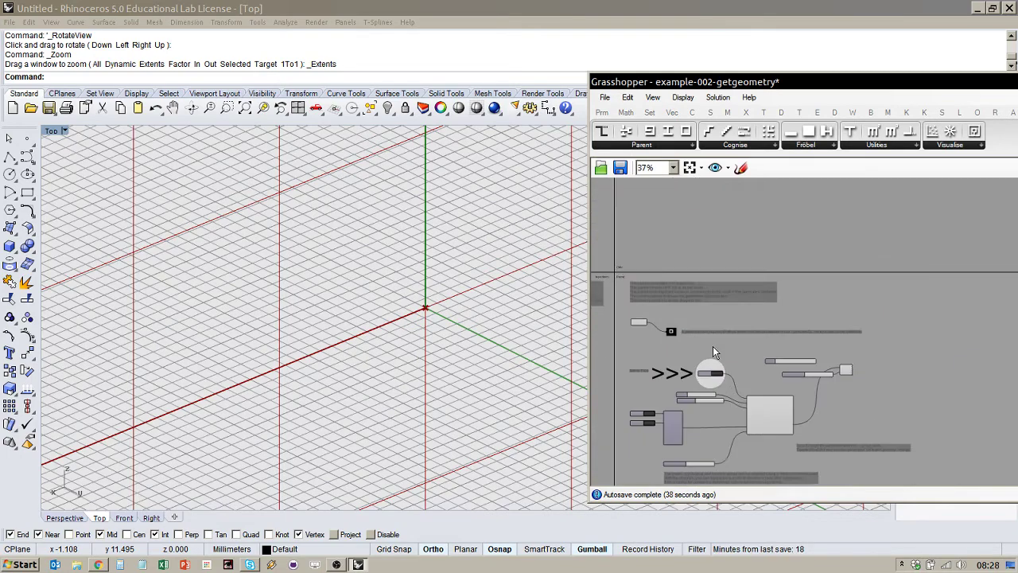
{"action": "scroll", "coordinate": [713, 366], "scroll_direction": "up", "scroll_amount": 3}
{"action": "double_click", "coordinate": [713, 373]}
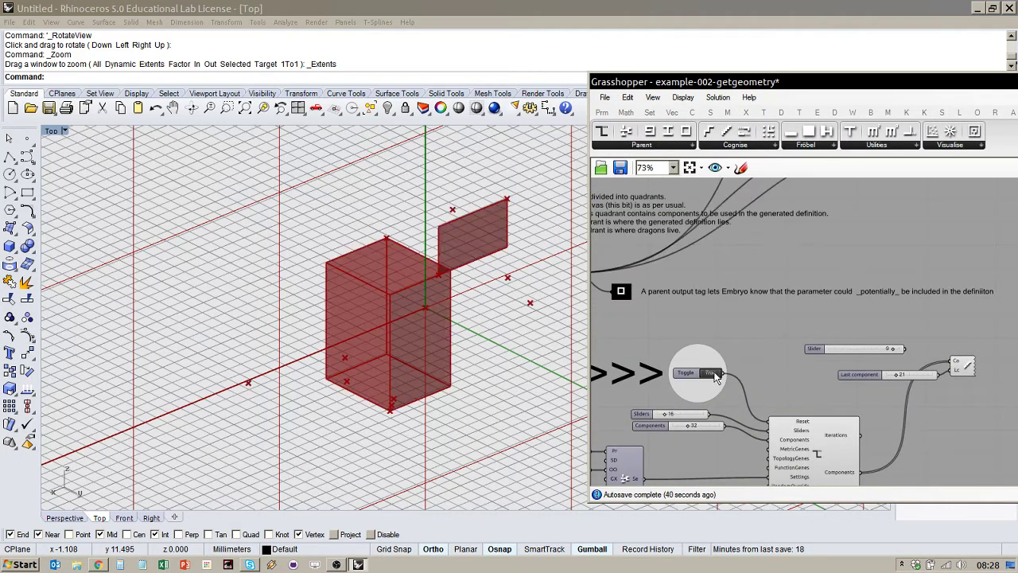
Reduce the Sliders count of the Embryo component to 3 to regenerate the child with fewer sliders.
{"action": "scroll", "coordinate": [747, 381], "scroll_direction": "down", "scroll_amount": 6}
{"action": "scroll", "coordinate": [743, 322], "scroll_direction": "up", "scroll_amount": 7}
{"action": "scroll", "coordinate": [766, 279], "scroll_direction": "down", "scroll_amount": 6}
{"action": "scroll", "coordinate": [795, 393], "scroll_direction": "up", "scroll_amount": 8}
{"action": "left_click_drag", "start_coordinate": [766, 375], "coordinate": [751, 378]}
{"action": "scroll", "coordinate": [728, 405], "scroll_direction": "down", "scroll_amount": 8}
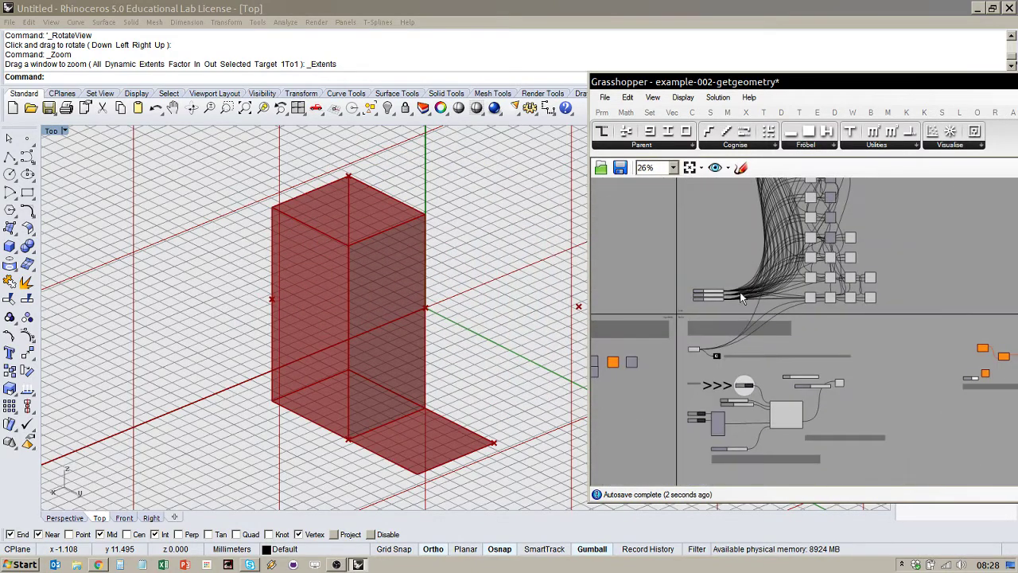
Adjust the generated child sliders to 4.479 for G_Slider2, -3.843 for G_Slider1 and -1.061 for G_Slider0.
{"action": "scroll", "coordinate": [733, 292], "scroll_direction": "up", "scroll_amount": 7}
{"action": "scroll", "coordinate": [708, 404], "scroll_direction": "down", "scroll_amount": 10}
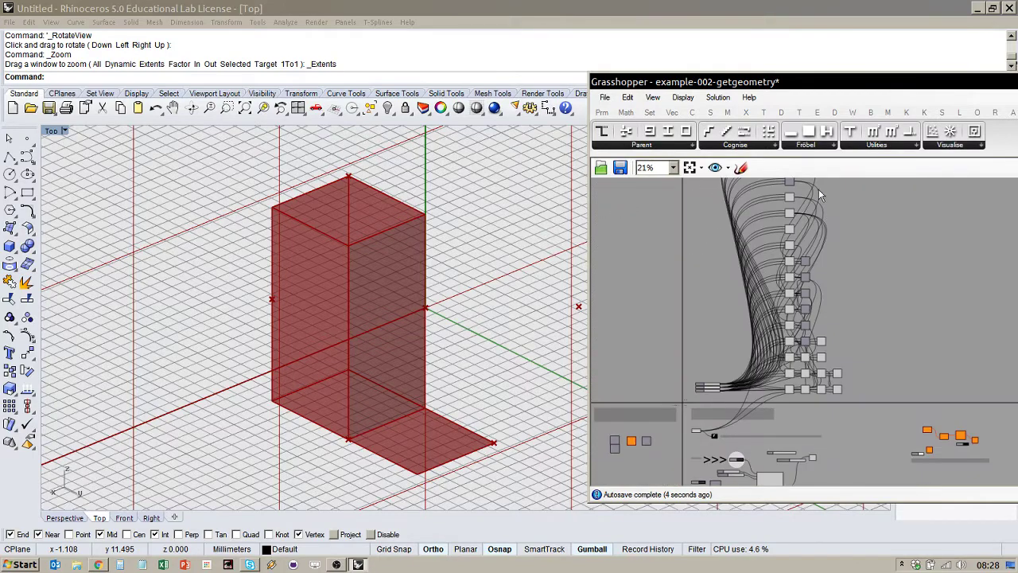
{"action": "scroll", "coordinate": [714, 398], "scroll_direction": "up", "scroll_amount": 5}
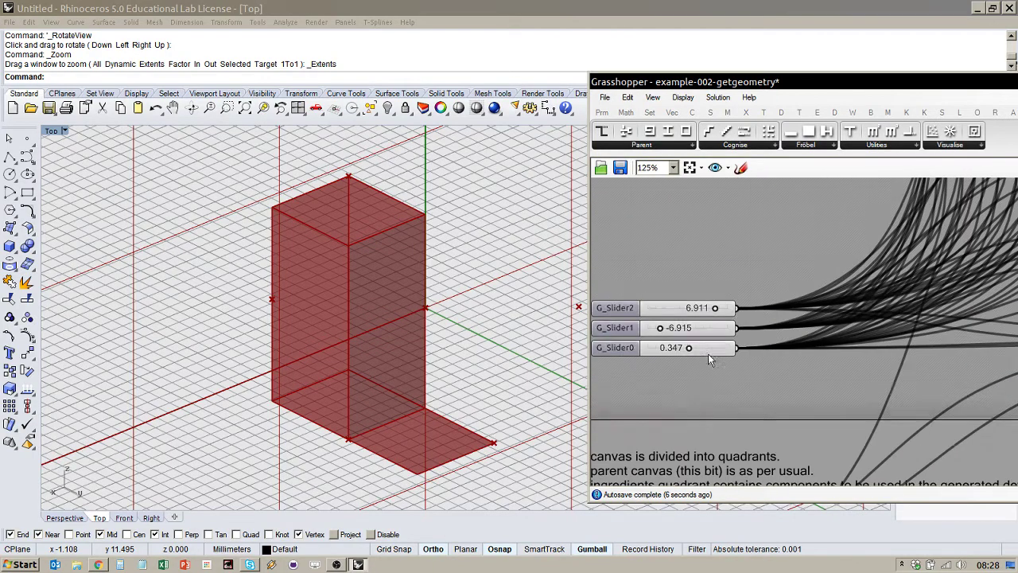
{"action": "scroll", "coordinate": [767, 435], "scroll_direction": "down", "scroll_amount": 4}
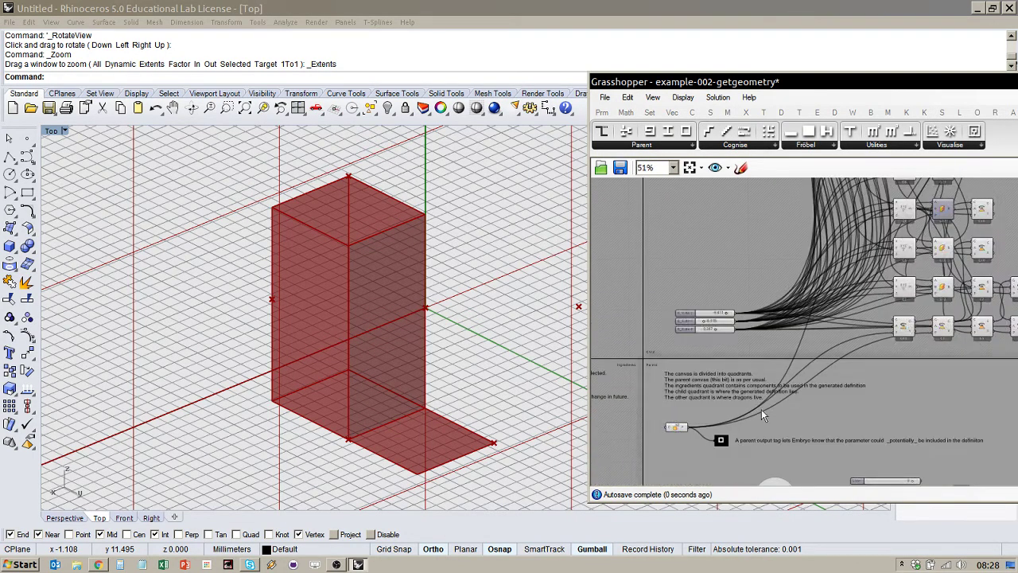
{"action": "scroll", "coordinate": [694, 411], "scroll_direction": "up", "scroll_amount": 4}
{"action": "scroll", "coordinate": [797, 433], "scroll_direction": "down", "scroll_amount": 4}
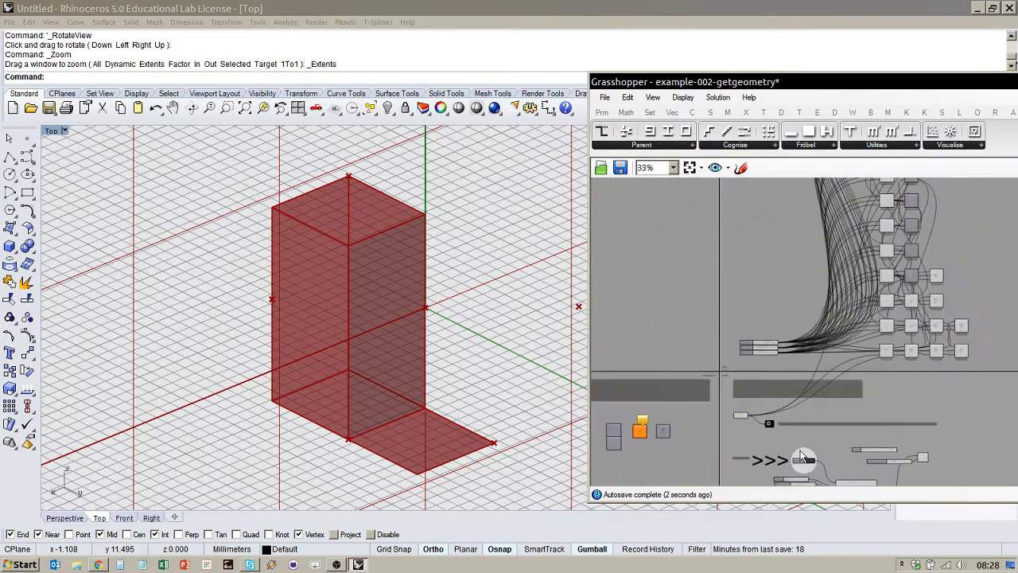
{"action": "scroll", "coordinate": [819, 342], "scroll_direction": "up", "scroll_amount": 5}
{"action": "mouse_move", "coordinate": [823, 338]}
{"action": "left_mouse_down"}
{"action": "mouse_move", "coordinate": [801, 335]}
{"action": "mouse_move", "coordinate": [812, 335]}
{"action": "left_mouse_up"}
{"action": "mouse_move", "coordinate": [755, 360]}
{"action": "left_mouse_down"}
{"action": "mouse_move", "coordinate": [789, 360]}
{"action": "mouse_move", "coordinate": [748, 361]}
{"action": "mouse_move", "coordinate": [815, 386]}
{"action": "mouse_move", "coordinate": [738, 386]}
{"action": "mouse_move", "coordinate": [837, 387]}
{"action": "mouse_move", "coordinate": [783, 386]}
{"action": "mouse_move", "coordinate": [762, 362]}
{"action": "mouse_move", "coordinate": [827, 360]}
{"action": "mouse_move", "coordinate": [768, 360]}
{"action": "left_mouse_up"}
{"action": "mouse_move", "coordinate": [813, 335]}
{"action": "left_mouse_down"}
{"action": "mouse_move", "coordinate": [706, 337]}
{"action": "mouse_move", "coordinate": [811, 340]}
{"action": "left_mouse_up"}
Shift the Grasshopper window aside and open example-003-galapagos.gh from the Embryo examples folder.
{"action": "left_click_drag", "start_coordinate": [765, 81], "coordinate": [523, 101]}
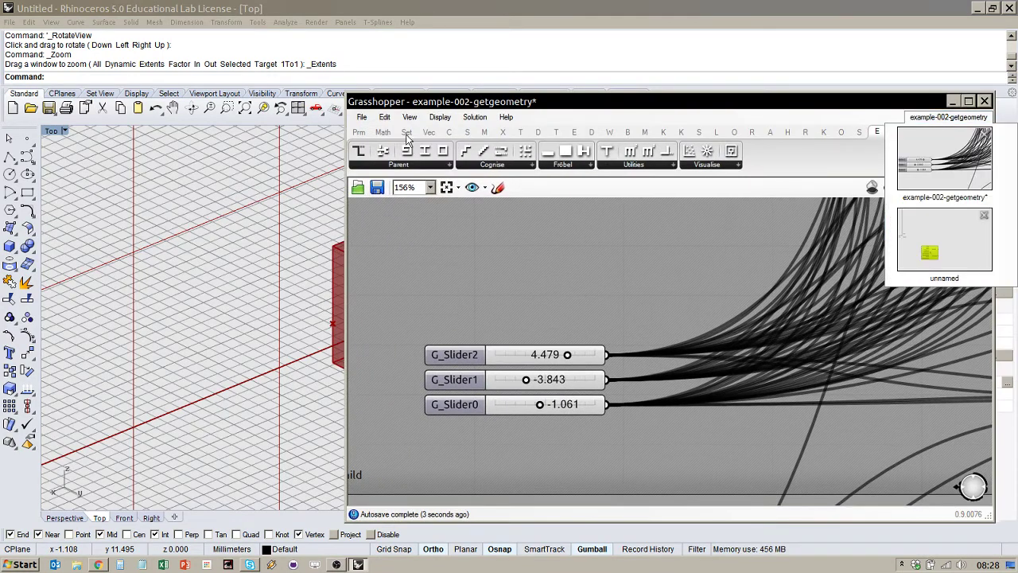
{"action": "left_click", "coordinate": [364, 119]}
{"action": "left_click", "coordinate": [401, 149]}
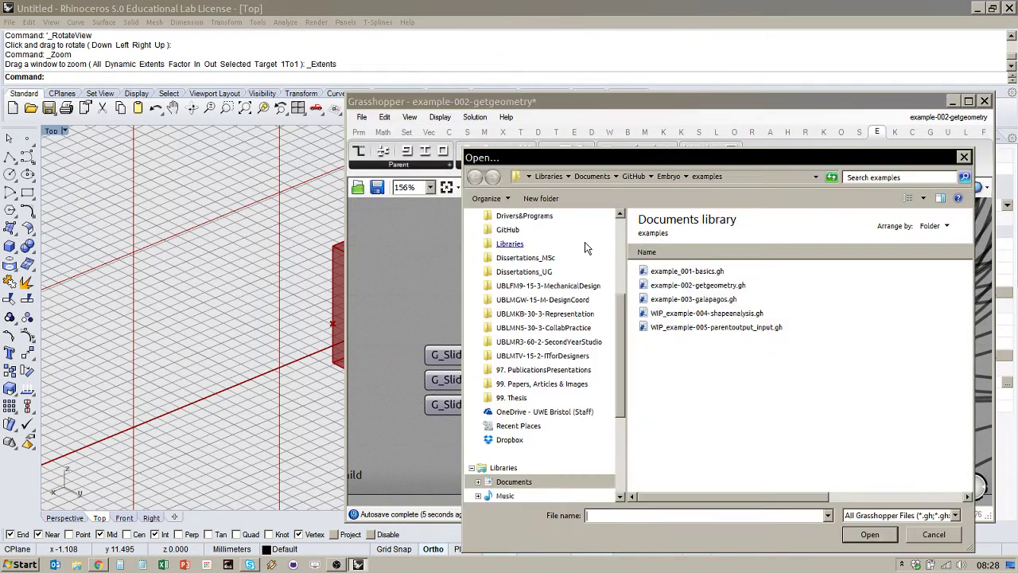
{"action": "double_click", "coordinate": [700, 300]}
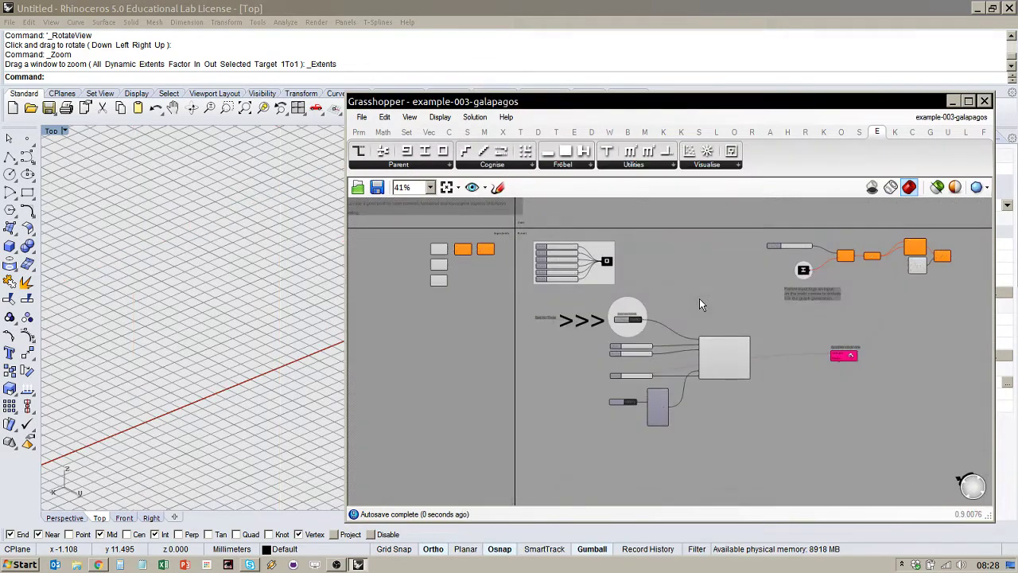
Reposition the Grasshopper window to uncover the Rhino viewport and orbit the view slightly.
{"action": "left_click_drag", "start_coordinate": [666, 107], "coordinate": [778, 169]}
{"action": "right_click_drag", "start_coordinate": [438, 348], "coordinate": [334, 368]}
{"action": "left_click_drag", "start_coordinate": [598, 165], "coordinate": [579, 130]}
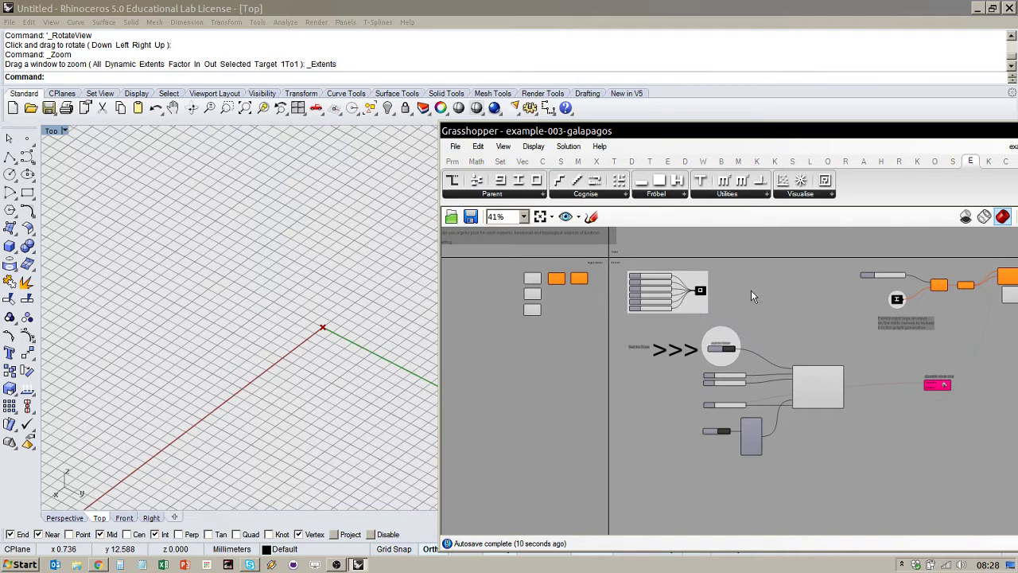
Examine the Galapagos example's reset toggle, Embryo component inputs, parent input tag and Galapagos genome and fitness connections.
{"action": "scroll", "coordinate": [775, 374], "scroll_direction": "up", "scroll_amount": 5}
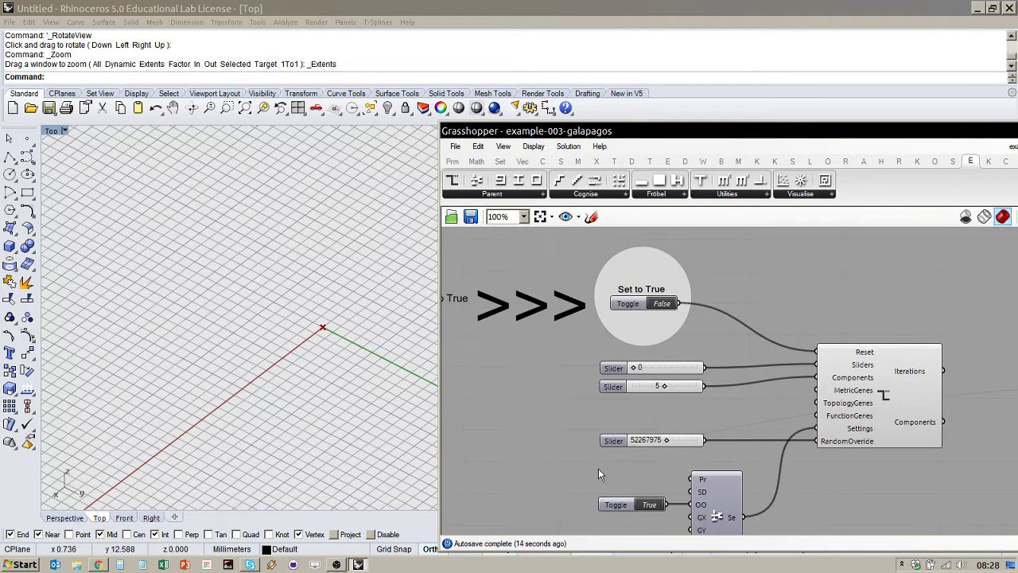
{"action": "scroll", "coordinate": [596, 465], "scroll_direction": "down", "scroll_amount": 6}
{"action": "scroll", "coordinate": [779, 447], "scroll_direction": "up", "scroll_amount": 5}
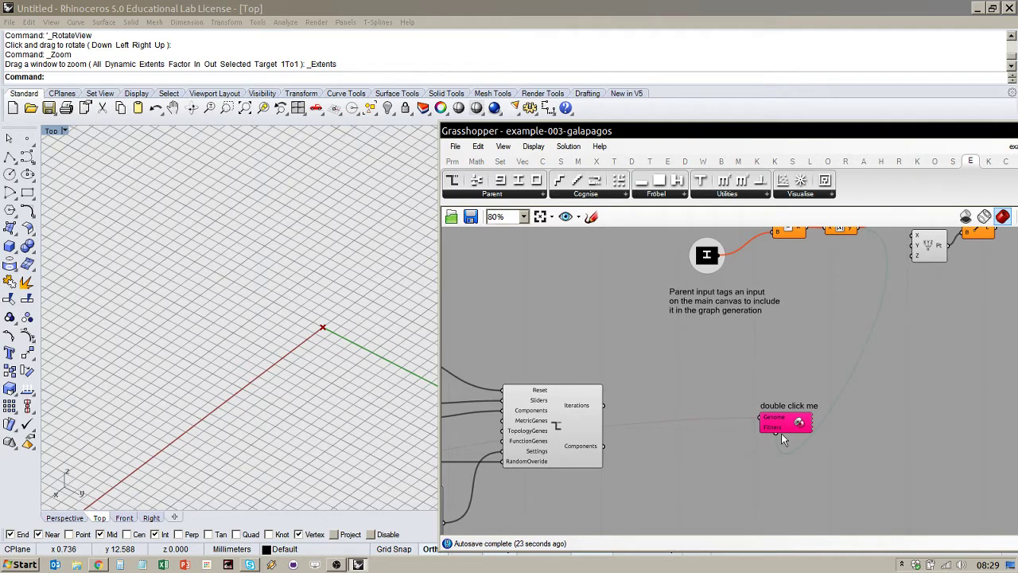
{"action": "scroll", "coordinate": [781, 433], "scroll_direction": "down", "scroll_amount": 3}
{"action": "scroll", "coordinate": [586, 373], "scroll_direction": "up", "scroll_amount": 3}
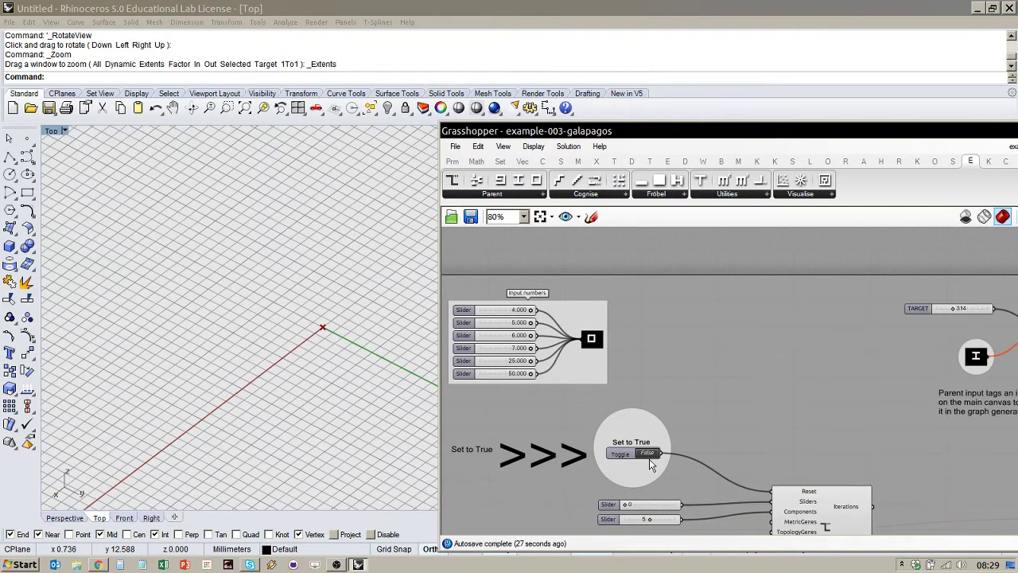
{"action": "scroll", "coordinate": [760, 430], "scroll_direction": "down", "scroll_amount": 3}
{"action": "scroll", "coordinate": [761, 434], "scroll_direction": "up", "scroll_amount": 4}
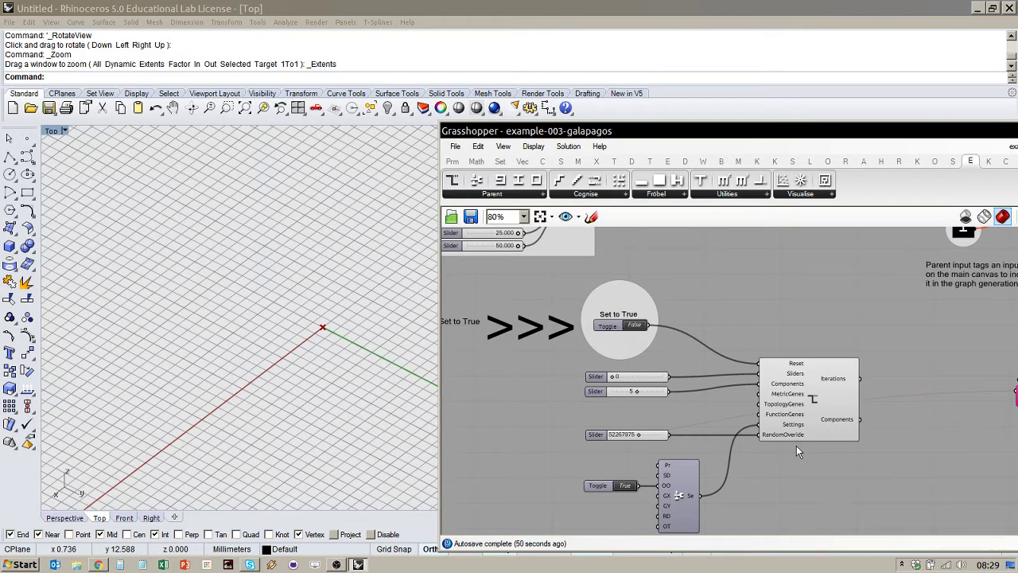
Examine the arithmetic components in the Ingredients quadrant and the Input numbers slider group in the Parent quadrant.
{"action": "scroll", "coordinate": [812, 466], "scroll_direction": "down", "scroll_amount": 4}
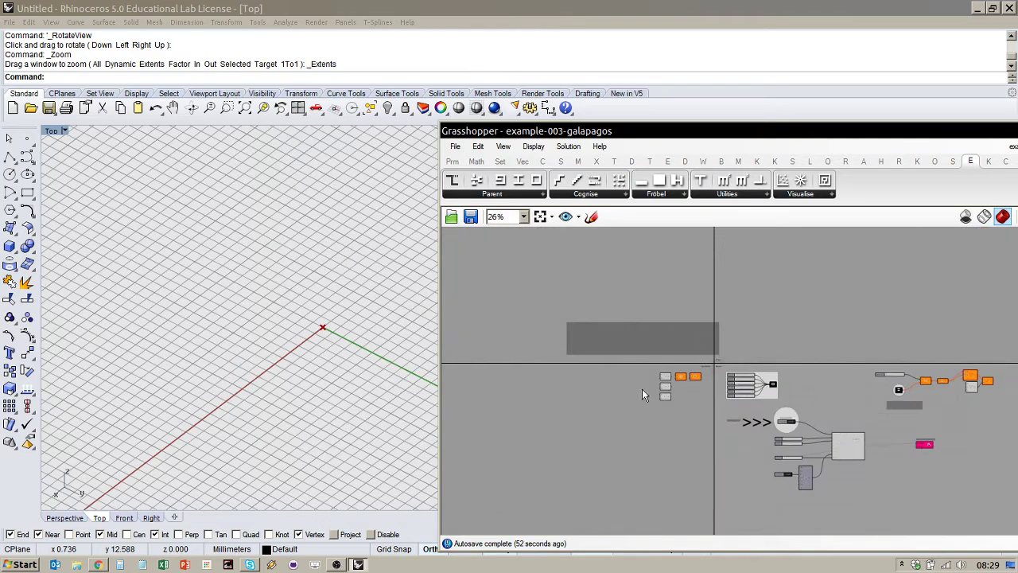
{"action": "scroll", "coordinate": [640, 389], "scroll_direction": "up", "scroll_amount": 5}
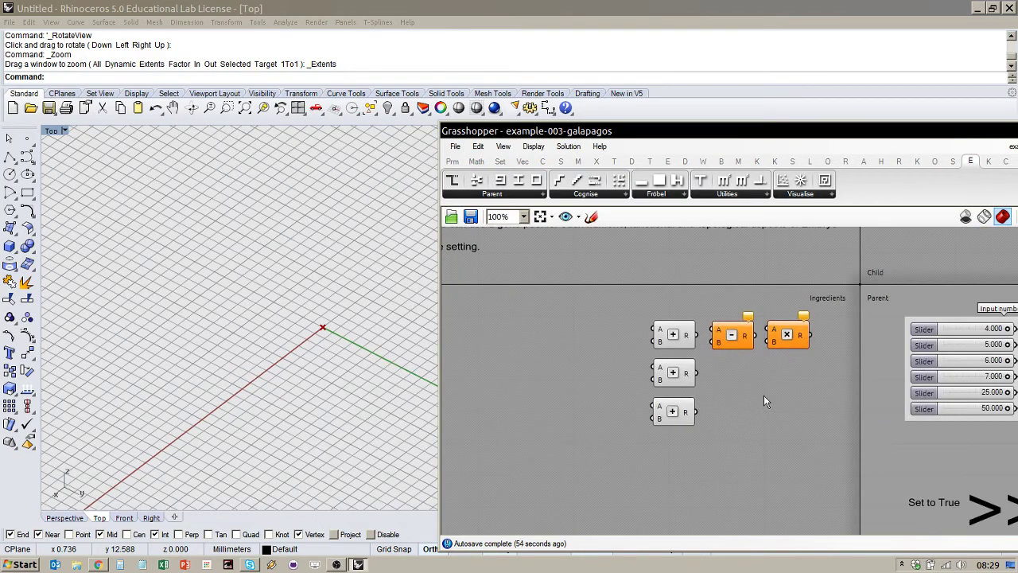
{"action": "scroll", "coordinate": [760, 395], "scroll_direction": "down", "scroll_amount": 4}
{"action": "scroll", "coordinate": [885, 389], "scroll_direction": "up", "scroll_amount": 5}
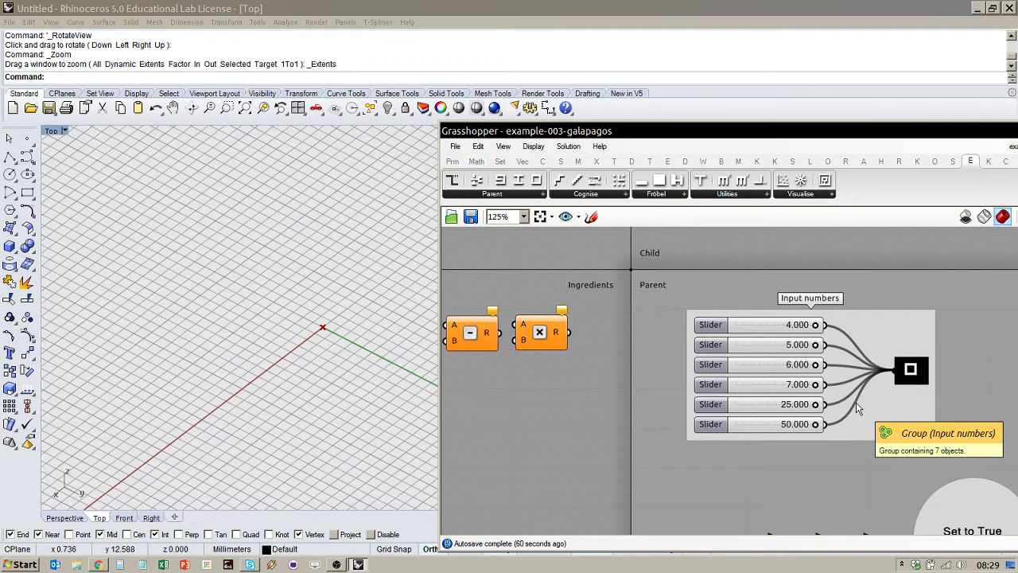
Examine the Input numbers sliders, the TARGET slider feeding the subtraction component, and the arithmetic components in the Ingredients quadrant.
{"action": "scroll", "coordinate": [653, 350], "scroll_direction": "up", "scroll_amount": 1}
{"action": "scroll", "coordinate": [625, 344], "scroll_direction": "down", "scroll_amount": 3}
{"action": "scroll", "coordinate": [876, 392], "scroll_direction": "up", "scroll_amount": 3}
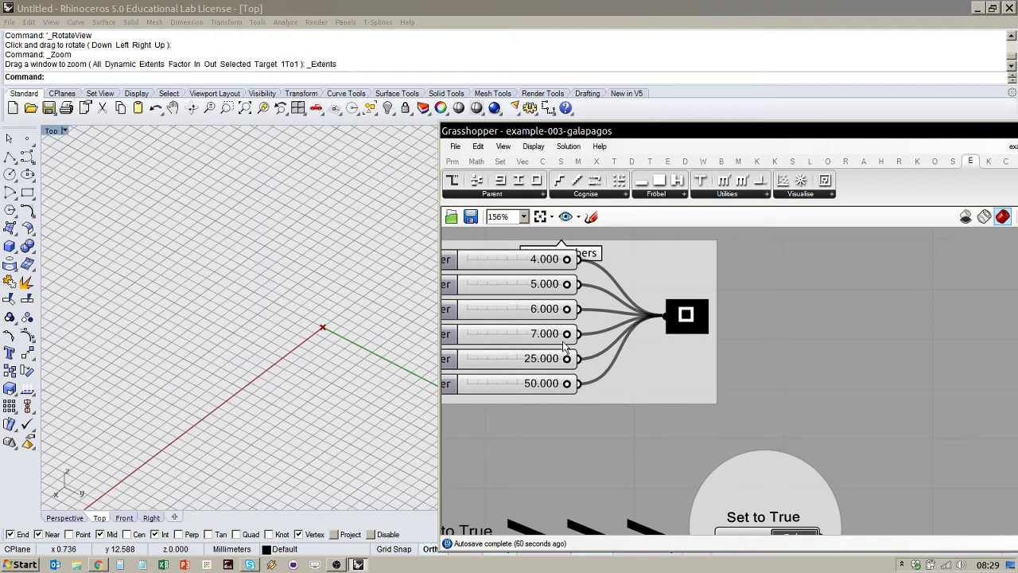
{"action": "scroll", "coordinate": [513, 375], "scroll_direction": "down", "scroll_amount": 2}
{"action": "scroll", "coordinate": [510, 372], "scroll_direction": "down", "scroll_amount": 3}
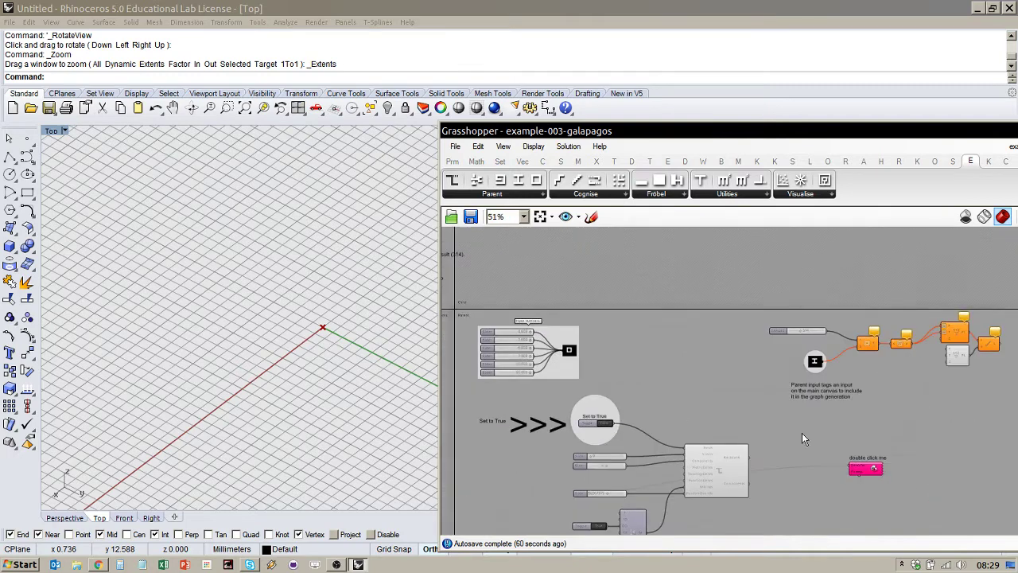
{"action": "scroll", "coordinate": [902, 388], "scroll_direction": "up", "scroll_amount": 2}
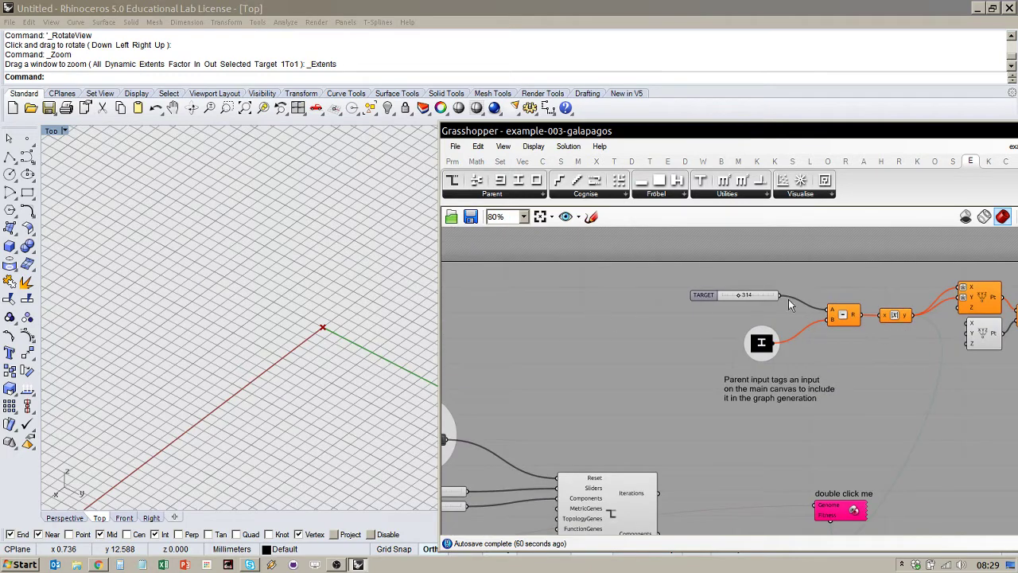
{"action": "scroll", "coordinate": [732, 299], "scroll_direction": "up", "scroll_amount": 1}
{"action": "scroll", "coordinate": [881, 393], "scroll_direction": "down", "scroll_amount": 4}
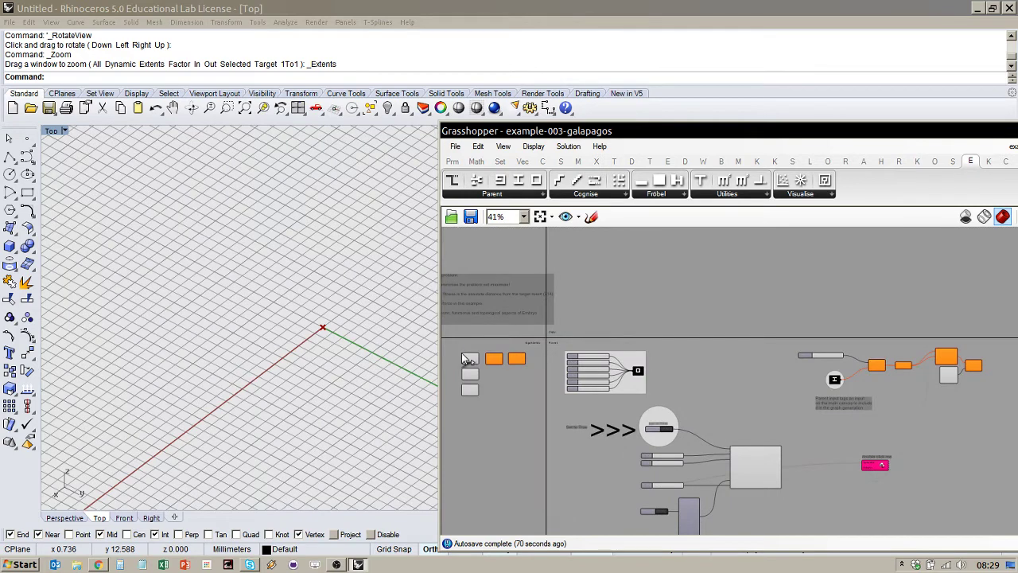
{"action": "scroll", "coordinate": [466, 359], "scroll_direction": "up", "scroll_amount": 4}
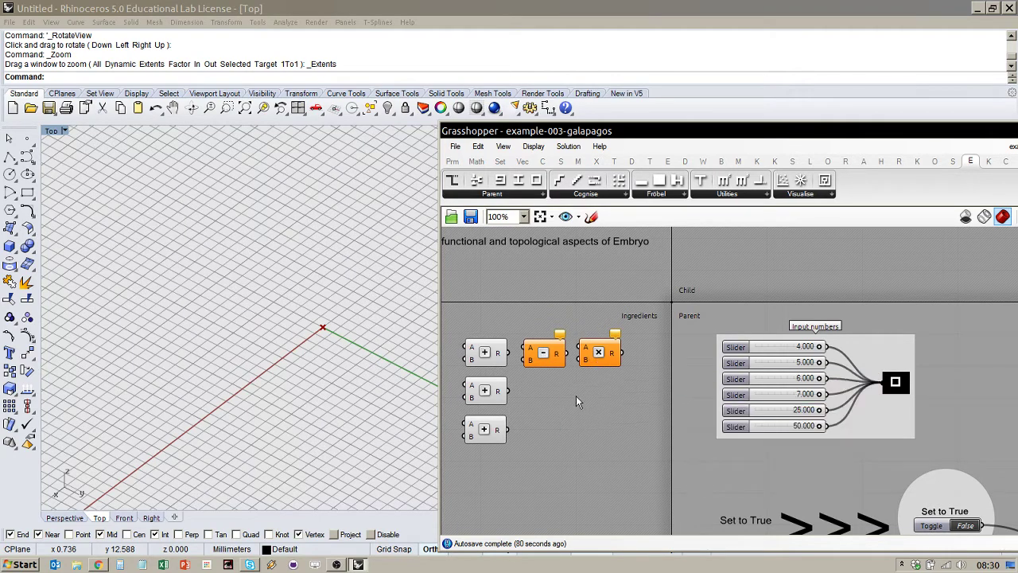
{"action": "scroll", "coordinate": [572, 390], "scroll_direction": "down", "scroll_amount": 4}
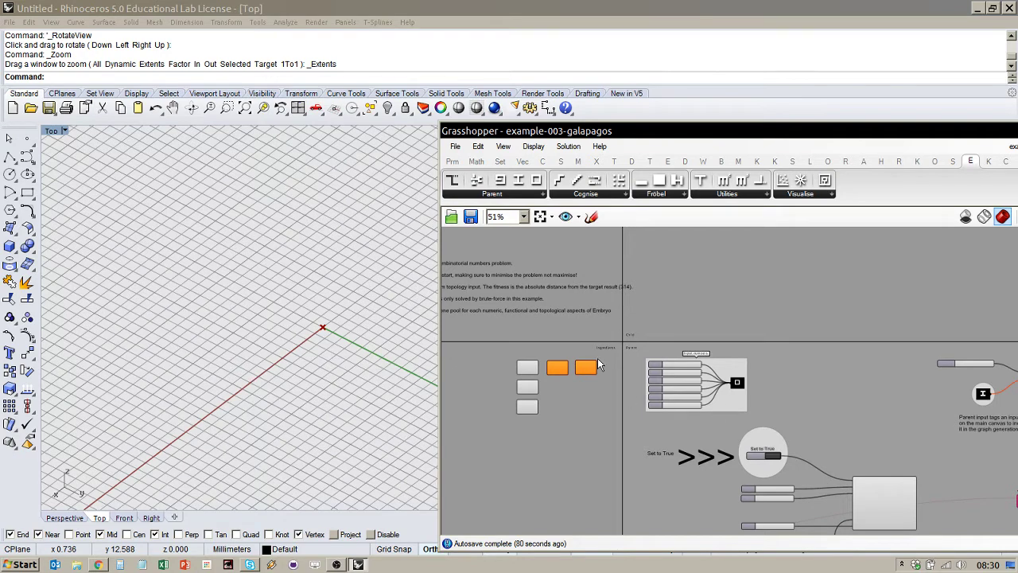
Set the reset toggle to True to generate the child graph from the ingredients.
{"action": "scroll", "coordinate": [829, 482], "scroll_direction": "up", "scroll_amount": 2}
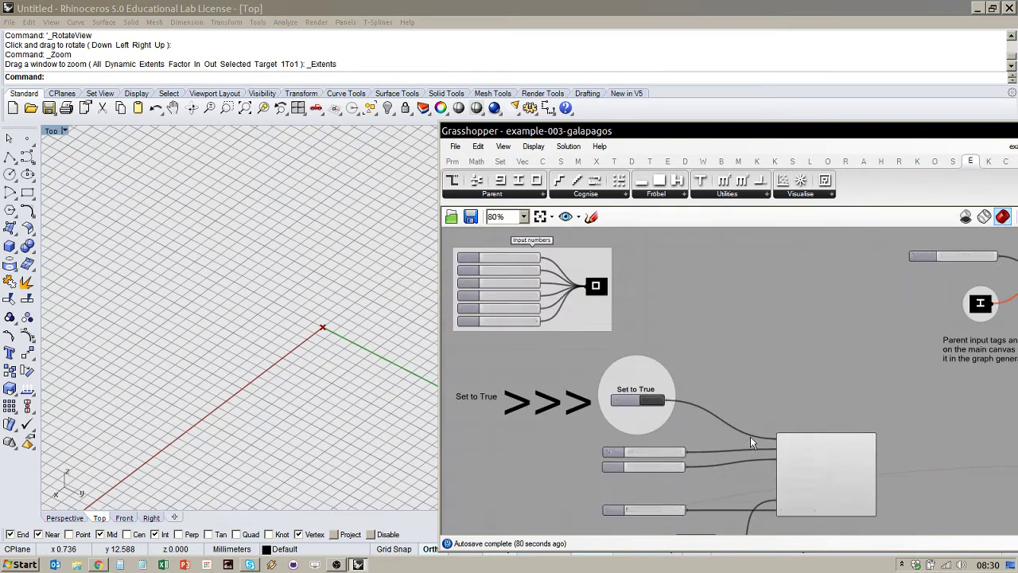
{"action": "double_click", "coordinate": [654, 396]}
{"action": "scroll", "coordinate": [664, 429], "scroll_direction": "down", "scroll_amount": 3}
{"action": "scroll", "coordinate": [786, 286], "scroll_direction": "up", "scroll_amount": 3}
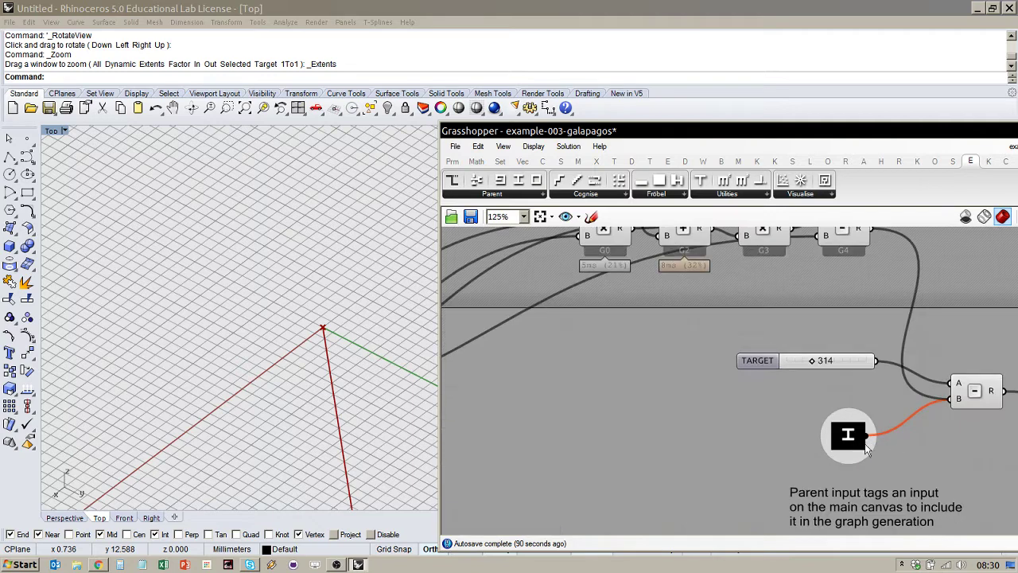
Examine the Parent Input tag and the Parent component list, then inspect input B of the subtraction component beside the TARGET slider.
{"action": "scroll", "coordinate": [891, 441], "scroll_direction": "up", "scroll_amount": 2}
{"action": "left_click", "coordinate": [499, 196]}
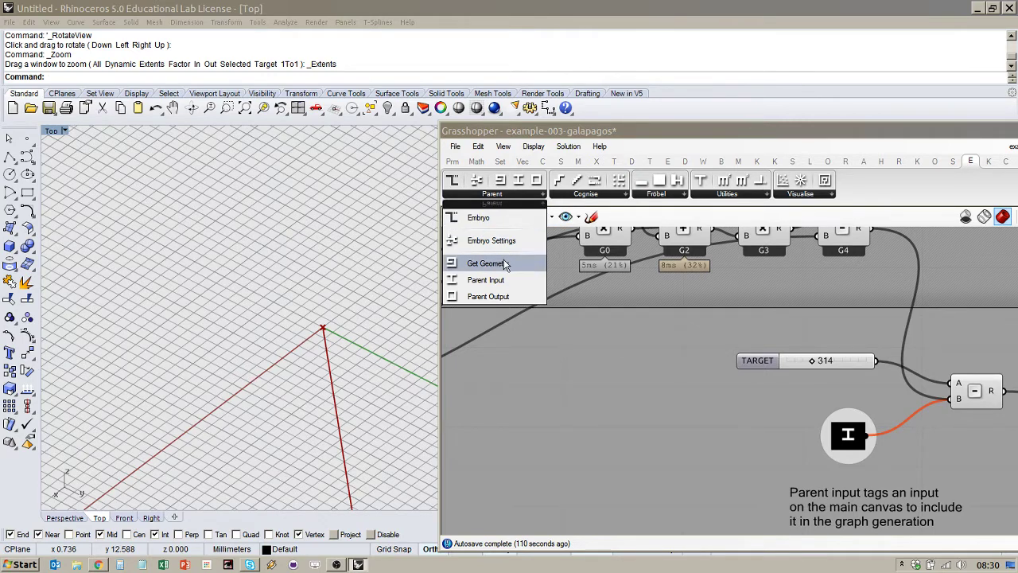
{"action": "left_click", "coordinate": [766, 450]}
{"action": "scroll", "coordinate": [960, 400], "scroll_direction": "up", "scroll_amount": 2}
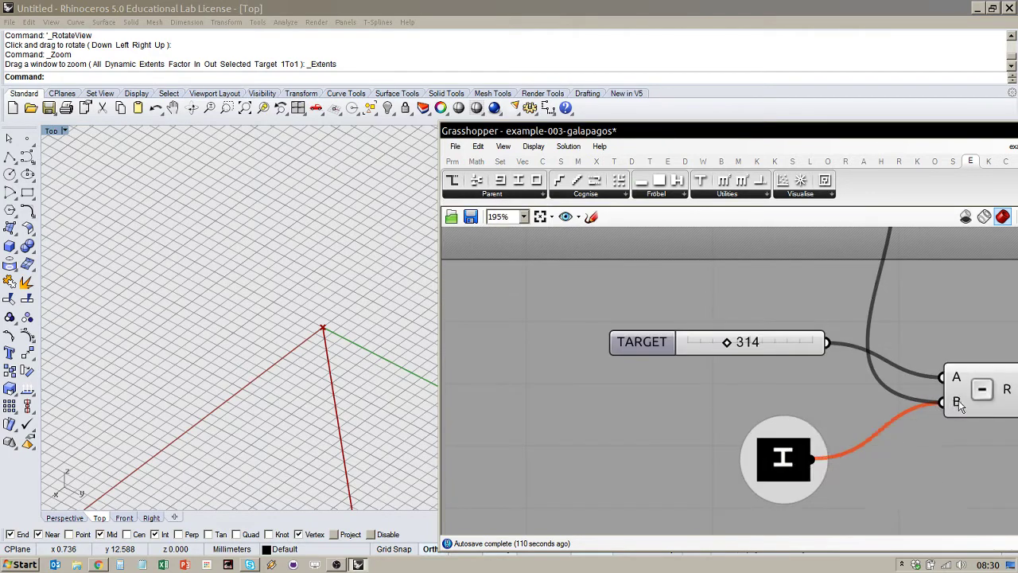
{"action": "left_click", "coordinate": [982, 396]}
{"action": "scroll", "coordinate": [617, 396], "scroll_direction": "down", "scroll_amount": 3}
{"action": "scroll", "coordinate": [867, 403], "scroll_direction": "up", "scroll_amount": 3}
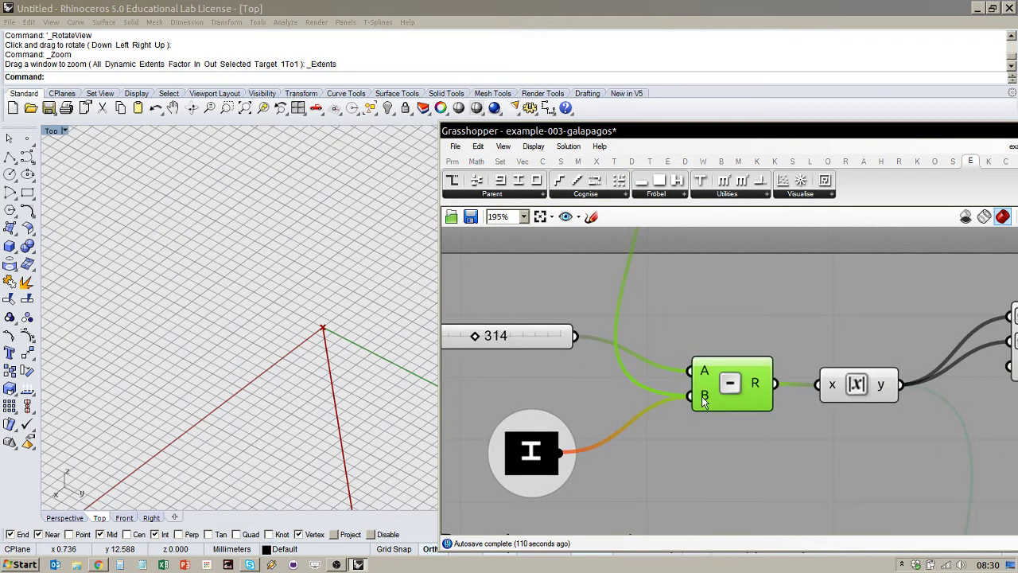
{"action": "mouse_move", "coordinate": [705, 402]}
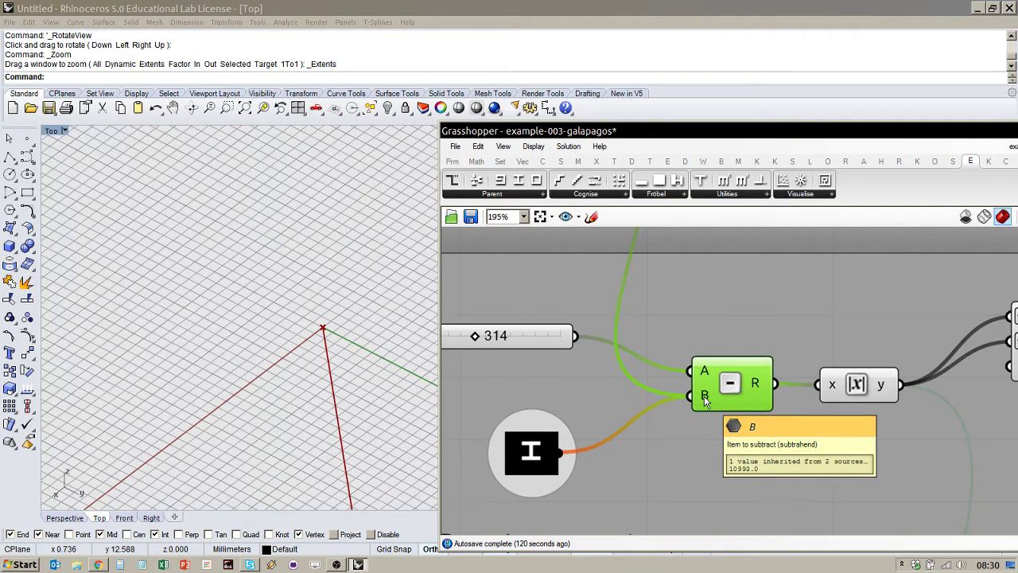
{"action": "scroll", "coordinate": [755, 408], "scroll_direction": "down", "scroll_amount": 4}
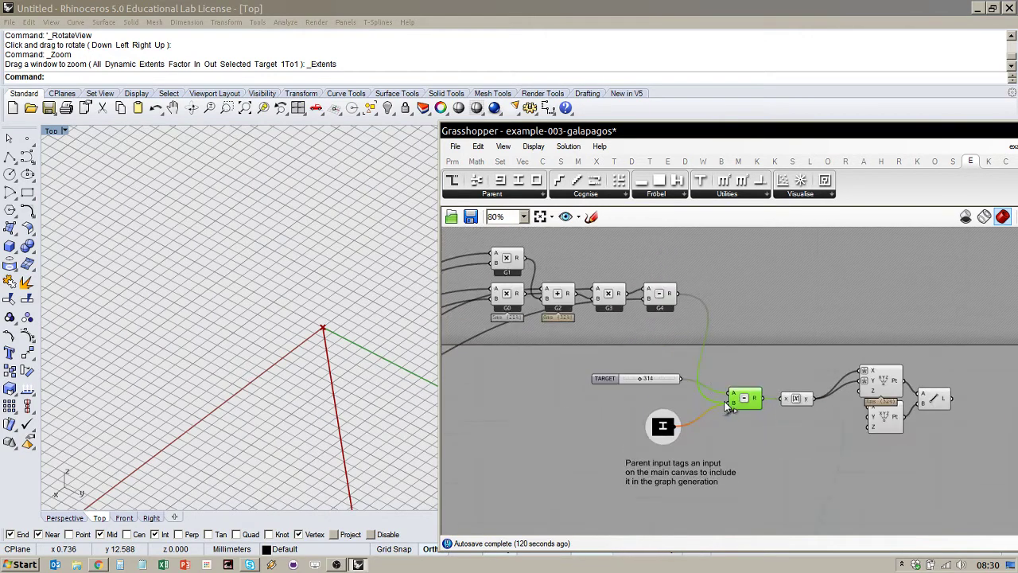
{"action": "scroll", "coordinate": [786, 352], "scroll_direction": "down", "scroll_amount": 1}
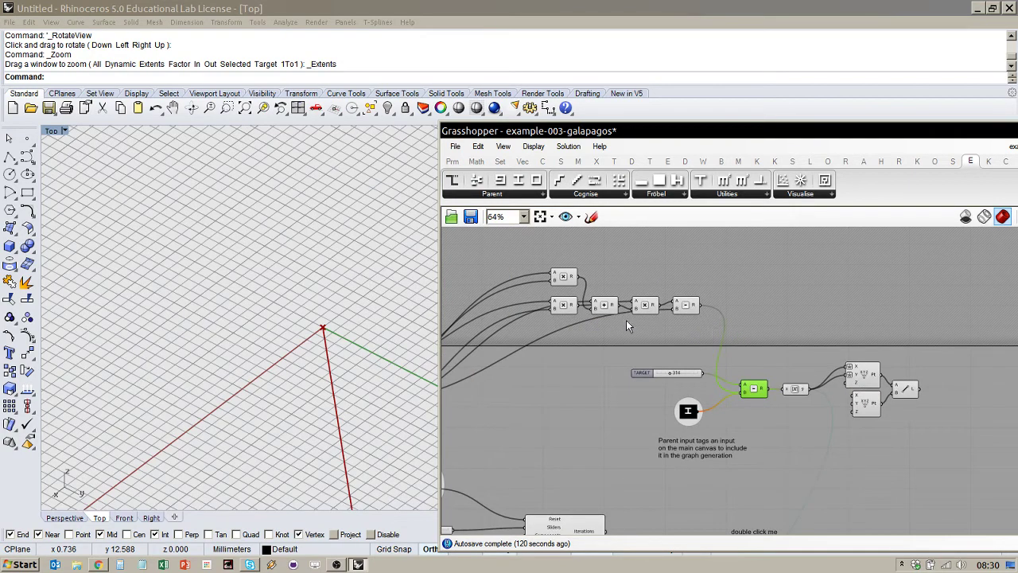
Trace the generated graph from the Input numbers sliders, inspecting the absolute-value result and the output of subtraction component G4.
{"action": "scroll", "coordinate": [798, 366], "scroll_direction": "down", "scroll_amount": 3}
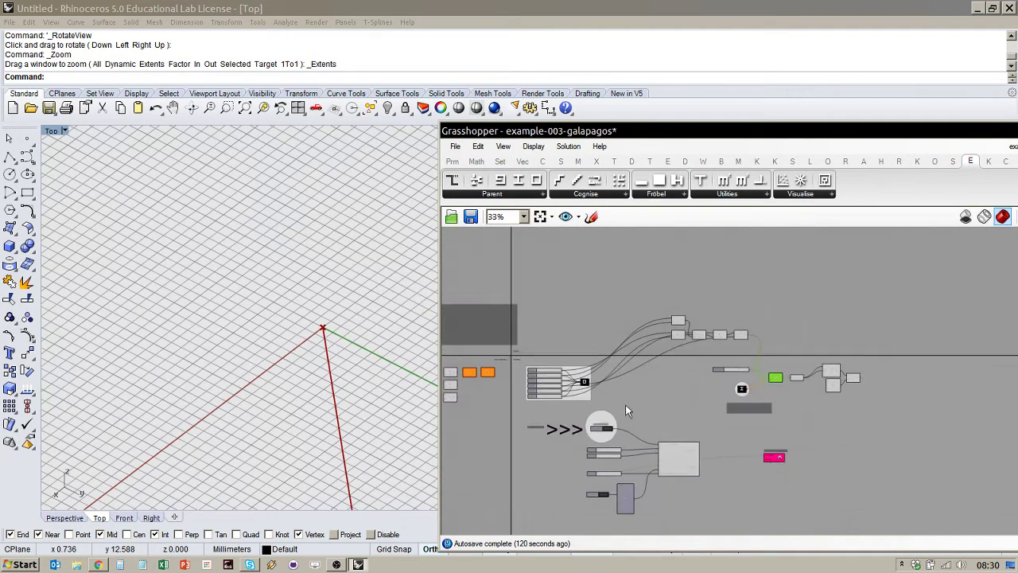
{"action": "scroll", "coordinate": [568, 391], "scroll_direction": "up", "scroll_amount": 6}
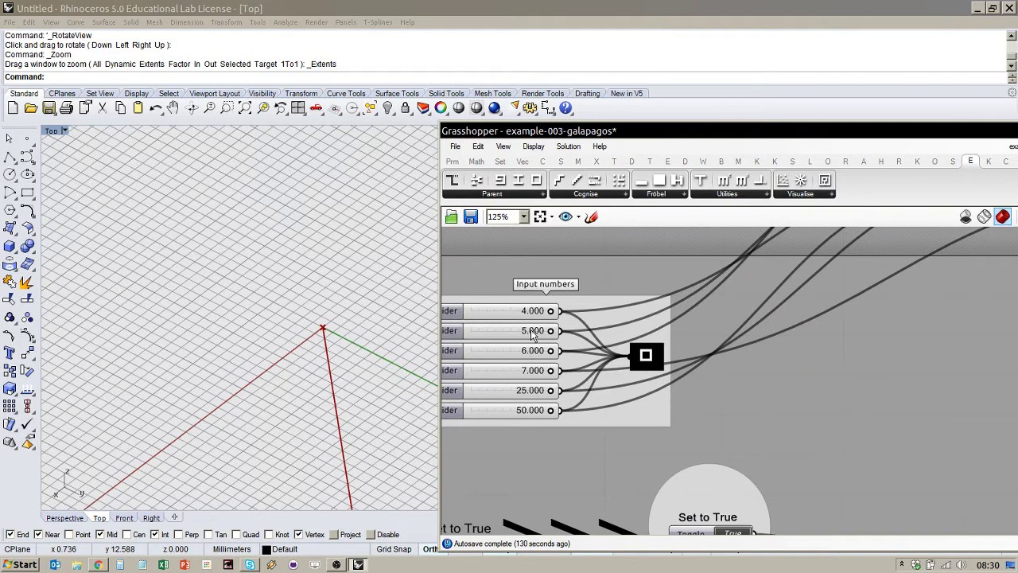
{"action": "mouse_move", "coordinate": [529, 382]}
{"action": "scroll", "coordinate": [566, 336], "scroll_direction": "down", "scroll_amount": 5}
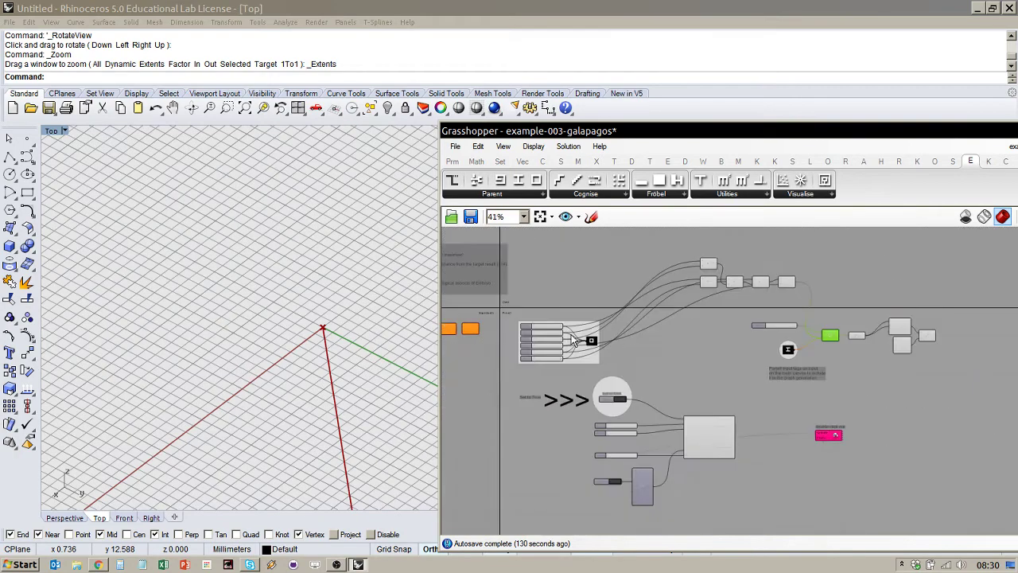
{"action": "scroll", "coordinate": [892, 362], "scroll_direction": "up", "scroll_amount": 4}
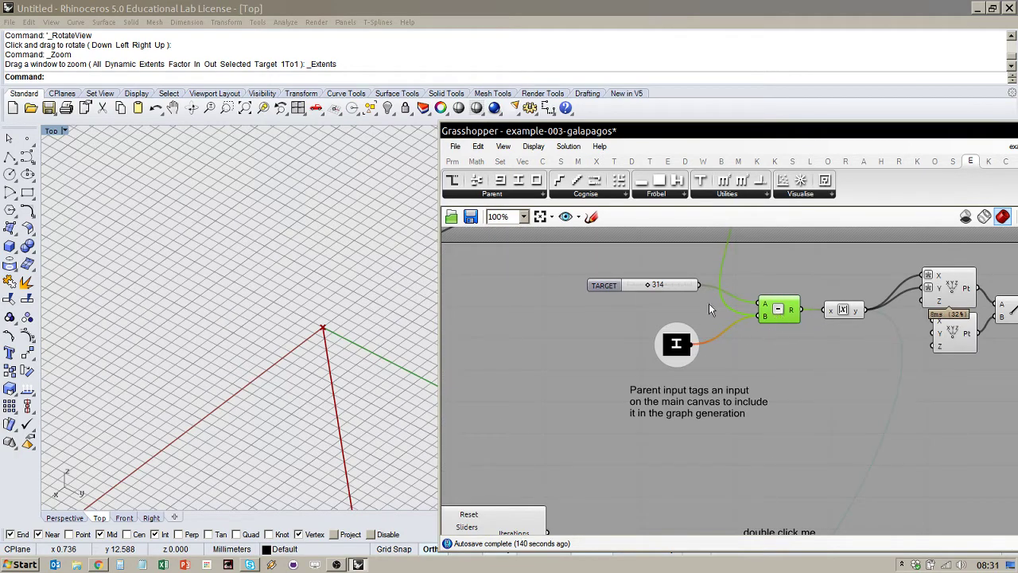
{"action": "mouse_move", "coordinate": [766, 305]}
{"action": "mouse_move", "coordinate": [794, 315]}
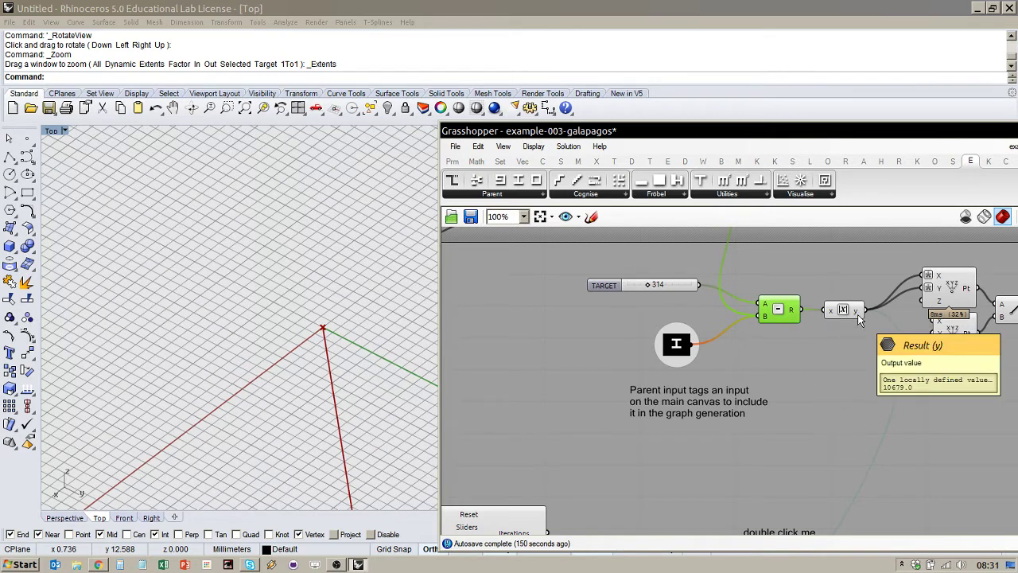
{"action": "scroll", "coordinate": [806, 457], "scroll_direction": "down", "scroll_amount": 4}
{"action": "scroll", "coordinate": [740, 313], "scroll_direction": "up", "scroll_amount": 4}
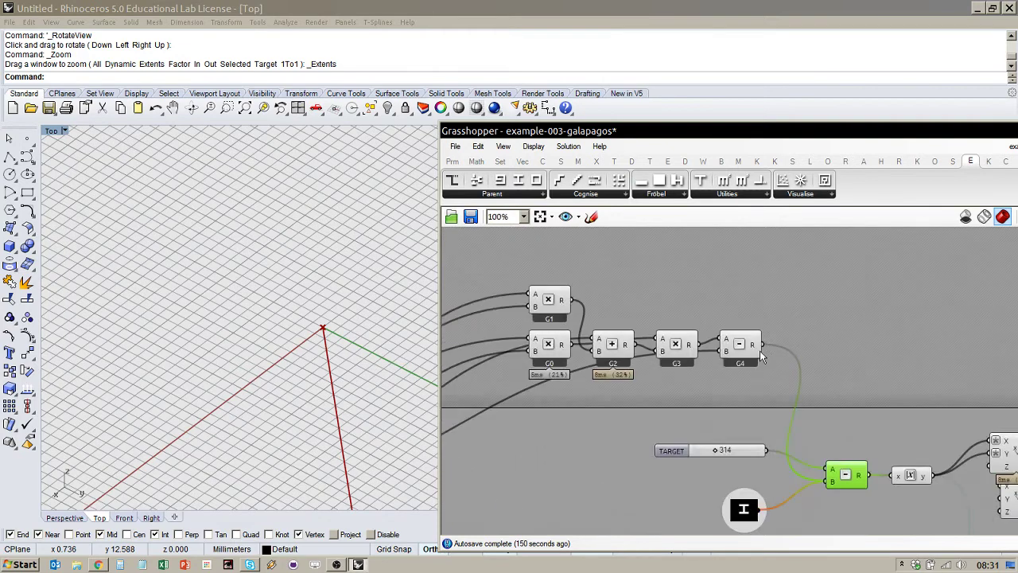
{"action": "mouse_move", "coordinate": [758, 347]}
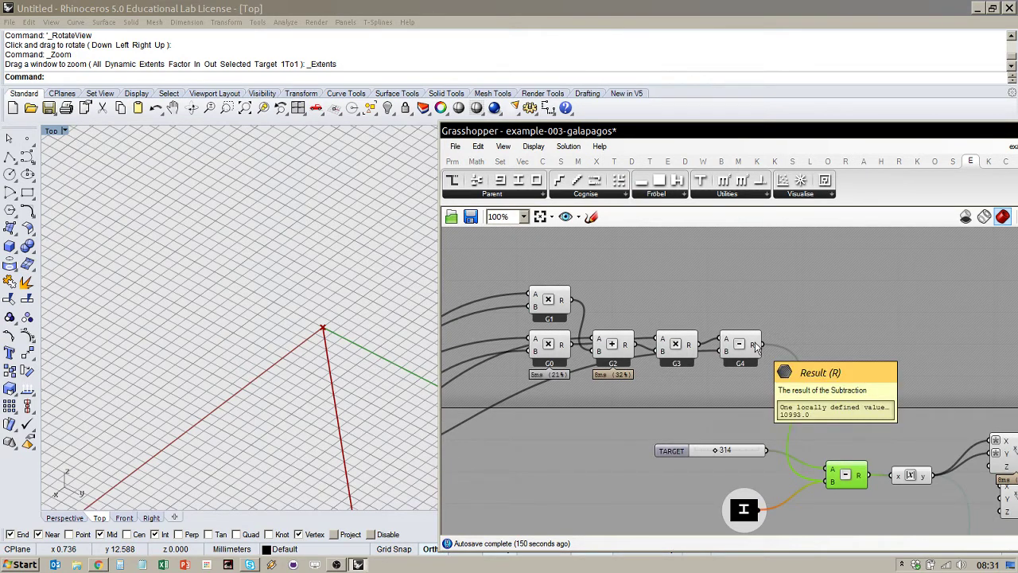
{"action": "scroll", "coordinate": [822, 357], "scroll_direction": "down", "scroll_amount": 4}
{"action": "scroll", "coordinate": [748, 386], "scroll_direction": "up", "scroll_amount": 4}
Orbit and zoom out the Rhino Top viewport to examine the fitness line extending from the origin.
{"action": "right_click_drag", "start_coordinate": [207, 350], "coordinate": [274, 374]}
{"action": "scroll", "coordinate": [212, 330], "scroll_direction": "down", "scroll_amount": 12}
{"action": "scroll", "coordinate": [231, 336], "scroll_direction": "down", "scroll_amount": 5}
{"action": "right_click_drag", "start_coordinate": [231, 336], "coordinate": [382, 412]}
{"action": "scroll", "coordinate": [209, 356], "scroll_direction": "down", "scroll_amount": 6}
{"action": "scroll", "coordinate": [276, 385], "scroll_direction": "down", "scroll_amount": 12}
{"action": "right_click_drag", "start_coordinate": [327, 388], "coordinate": [181, 411], "text": "ctrl+shift"}
{"action": "scroll", "coordinate": [181, 410], "scroll_direction": "up", "scroll_amount": 12}
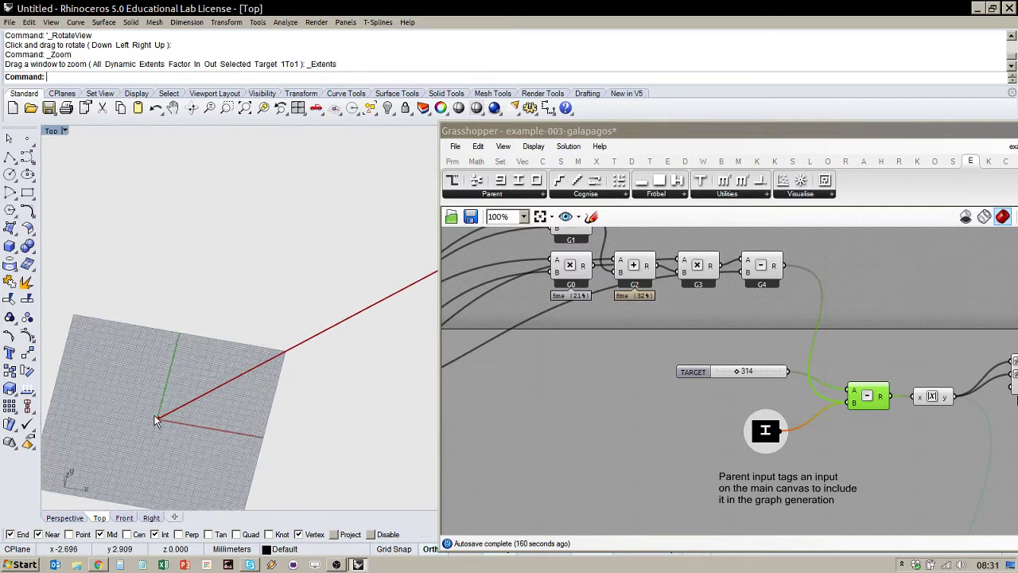
Clear the component selection and open the Galapagos Editor, moving it around to check the linked genome slider.
{"action": "left_click", "coordinate": [587, 412]}
{"action": "right_click_drag", "start_coordinate": [875, 398], "coordinate": [653, 373]}
{"action": "scroll", "coordinate": [857, 345], "scroll_direction": "down", "scroll_amount": 4}
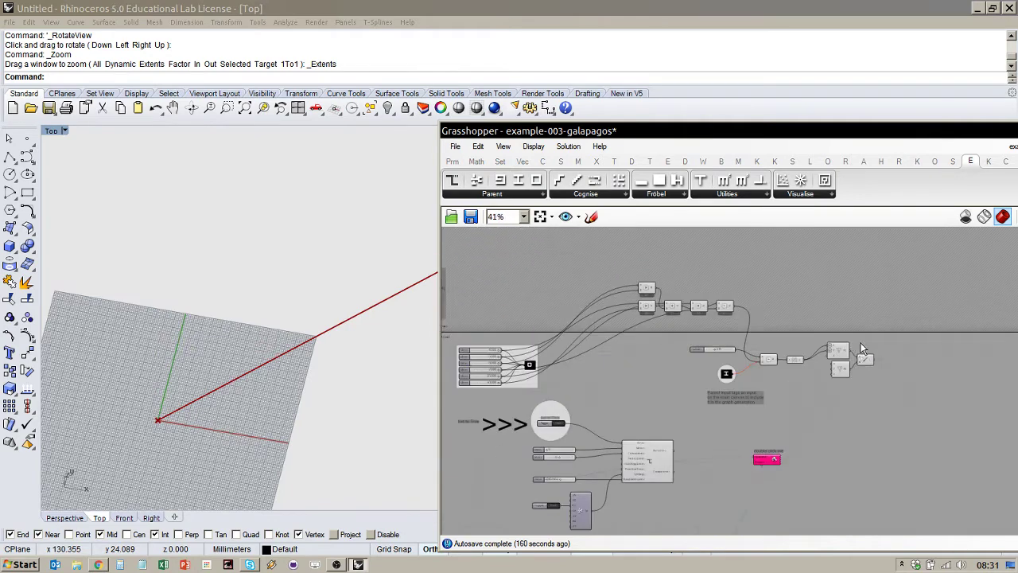
{"action": "scroll", "coordinate": [736, 489], "scroll_direction": "up", "scroll_amount": 3}
{"action": "scroll", "coordinate": [887, 416], "scroll_direction": "down", "scroll_amount": 3}
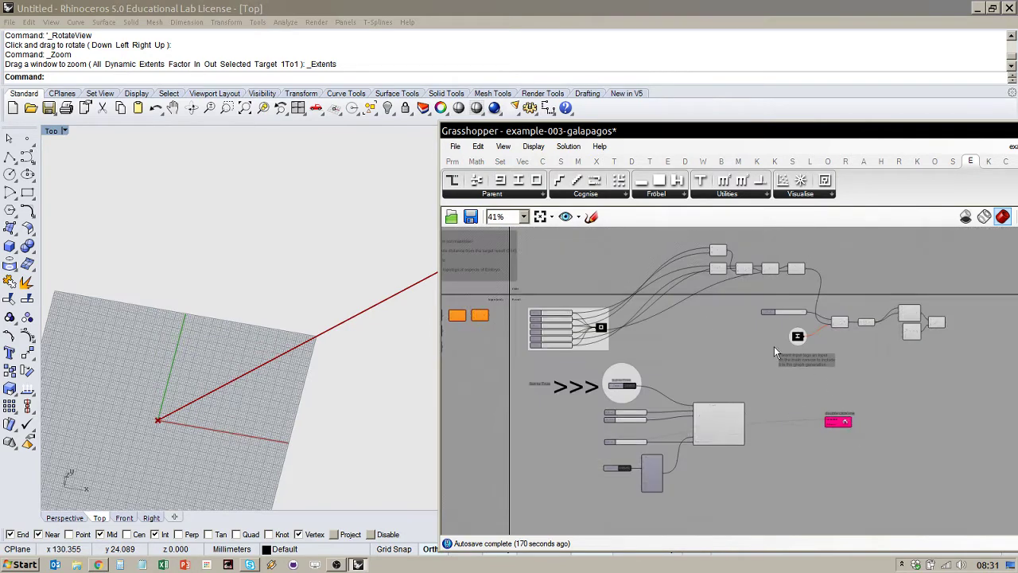
{"action": "scroll", "coordinate": [802, 337], "scroll_direction": "up", "scroll_amount": 2}
{"action": "mouse_move", "coordinate": [863, 477]}
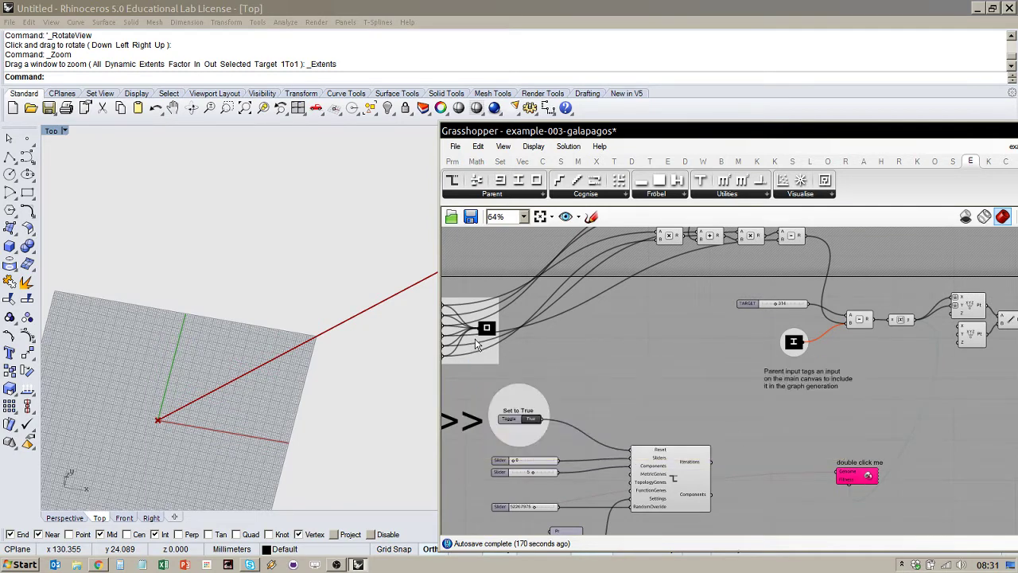
{"action": "double_click", "coordinate": [867, 480]}
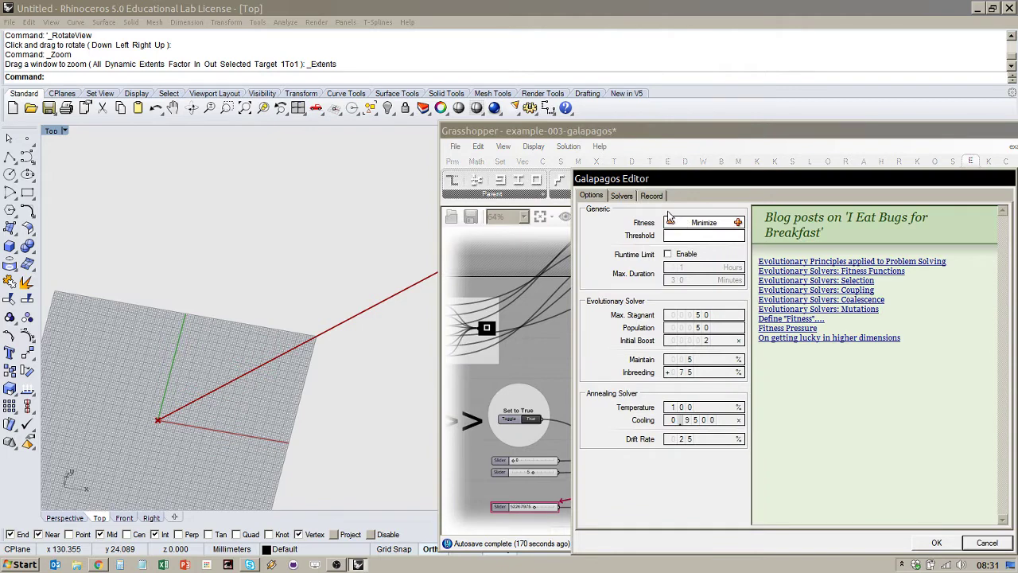
{"action": "left_click_drag", "start_coordinate": [714, 185], "coordinate": [713, 171]}
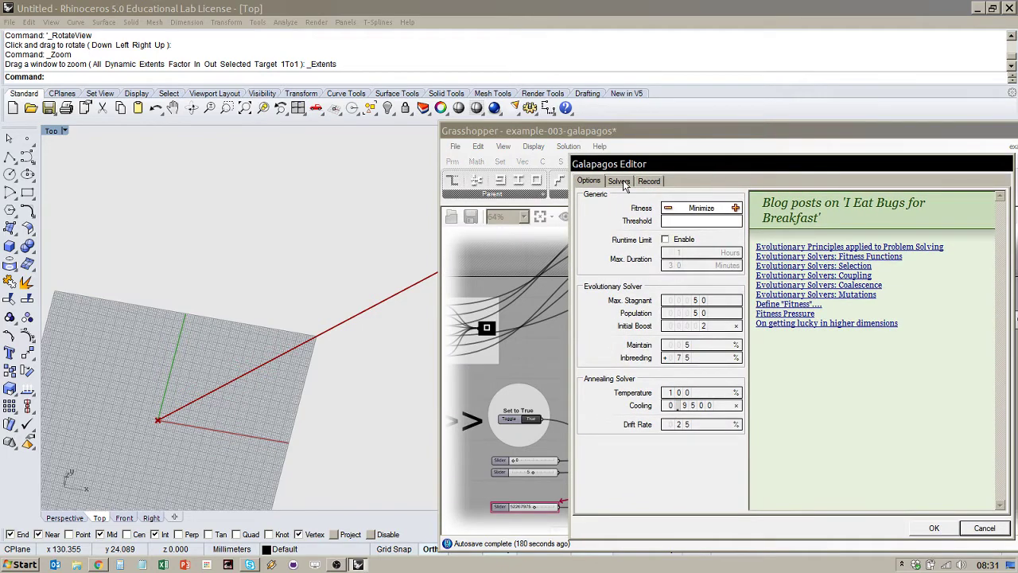
{"action": "left_click_drag", "start_coordinate": [654, 170], "coordinate": [787, 164]}
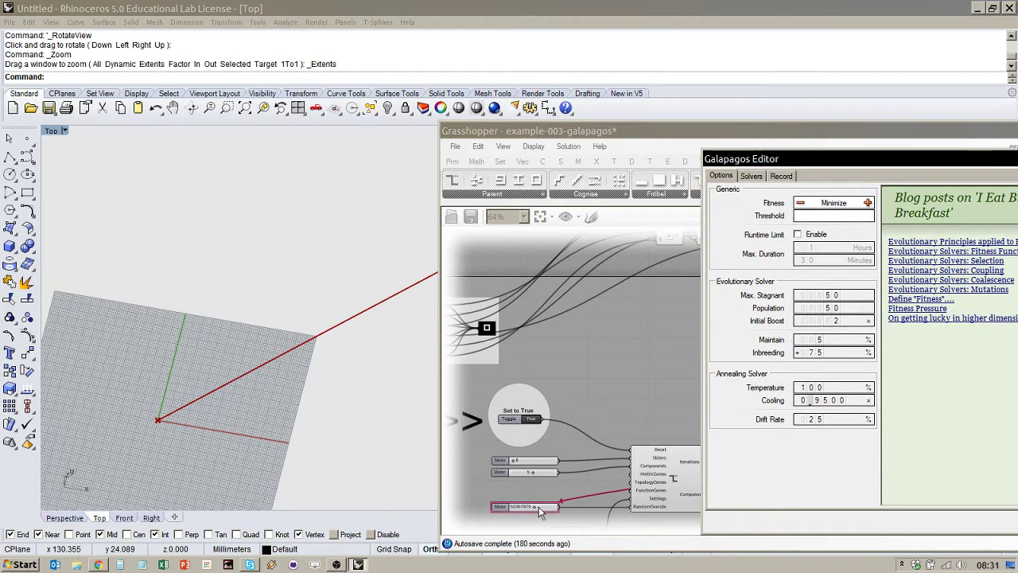
{"action": "left_click_drag", "start_coordinate": [813, 164], "coordinate": [610, 133]}
Move the Galapagos Editor down to uncover the graph and start the evolutionary solver.
{"action": "left_click", "coordinate": [548, 144]}
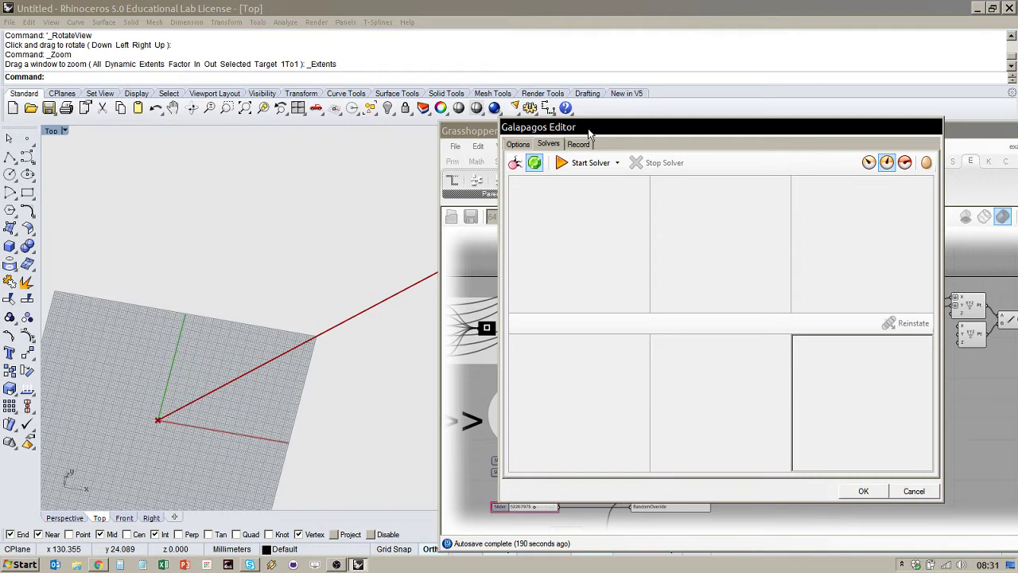
{"action": "left_click_drag", "start_coordinate": [592, 127], "coordinate": [573, 421]}
{"action": "left_click", "coordinate": [589, 455]}
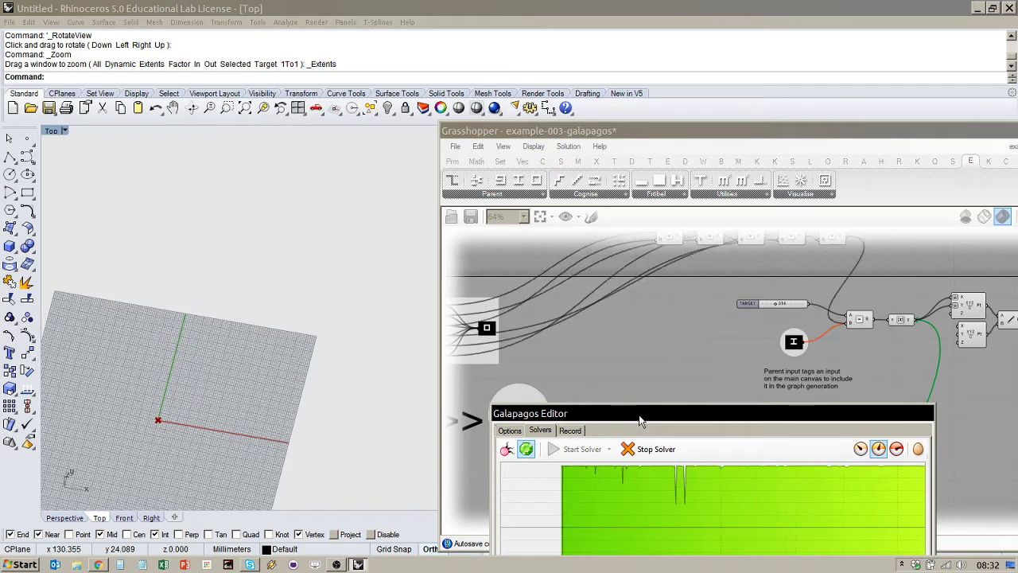
Move the Galapagos Editor up to show the full fitness chart and genome list, and skip to the latest generation.
{"action": "left_click_drag", "start_coordinate": [636, 421], "coordinate": [629, 219]}
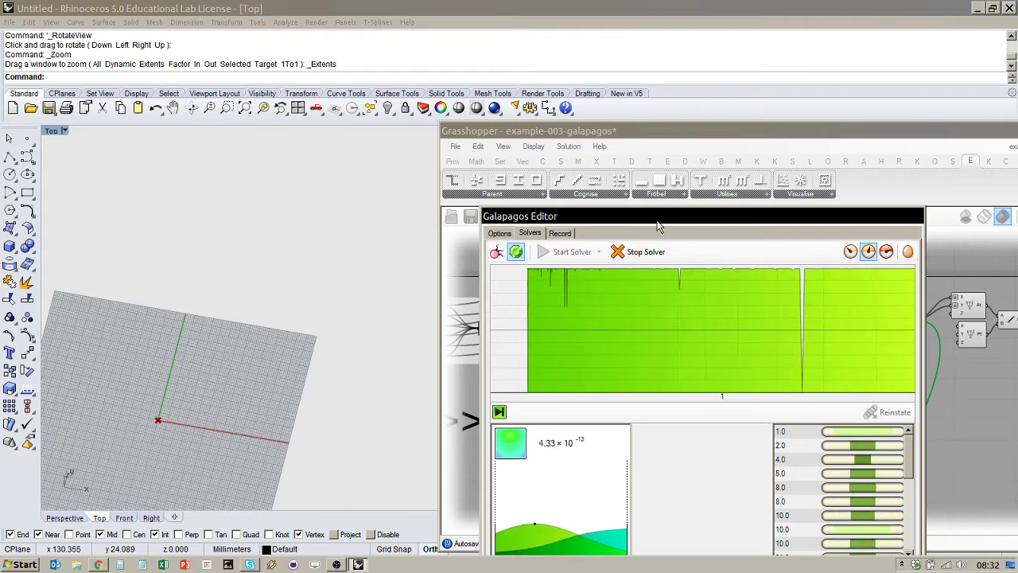
{"action": "left_click_drag", "start_coordinate": [660, 221], "coordinate": [659, 159]}
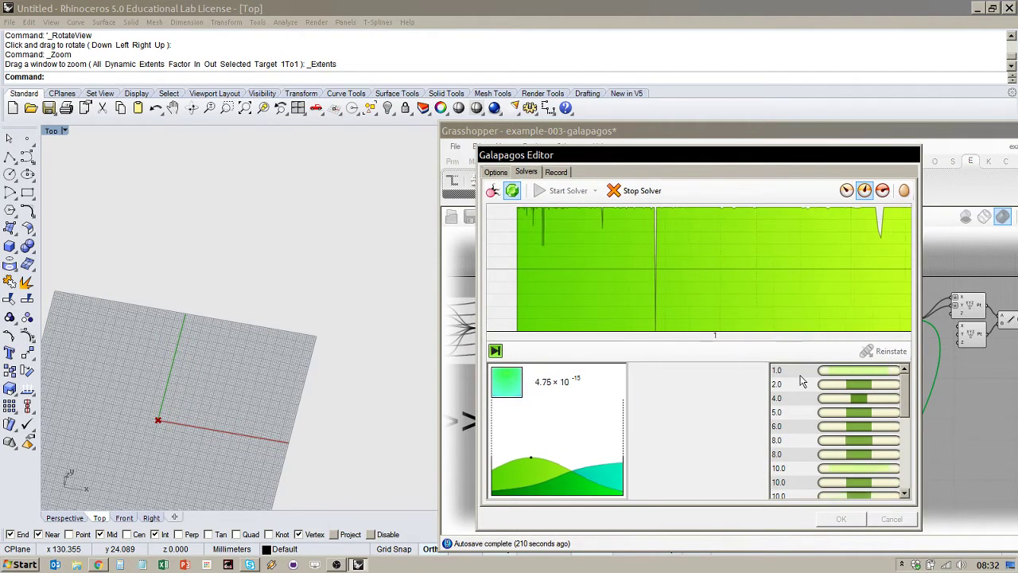
{"action": "left_click", "coordinate": [496, 353]}
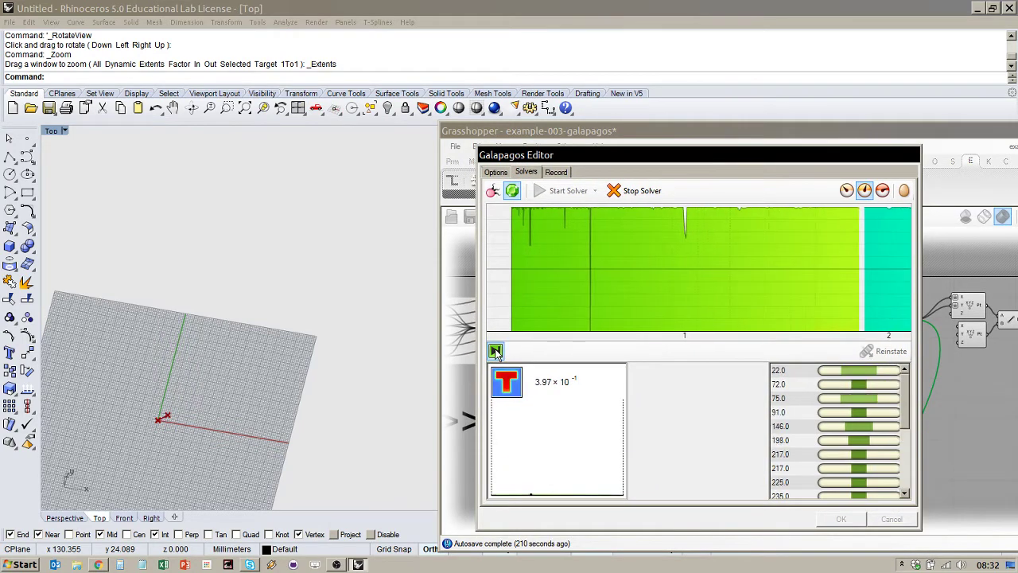
Shift the Galapagos Editor over the Rhino viewport to uncover the graph and stop the solver.
{"action": "left_click_drag", "start_coordinate": [707, 165], "coordinate": [468, 197]}
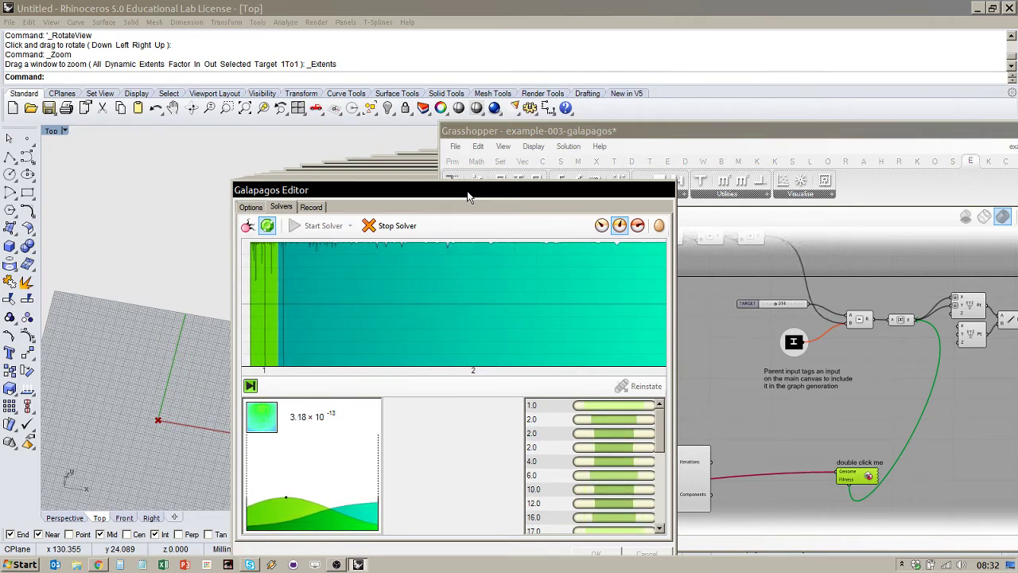
{"action": "left_click_drag", "start_coordinate": [468, 197], "coordinate": [480, 158]}
{"action": "left_click", "coordinate": [404, 193]}
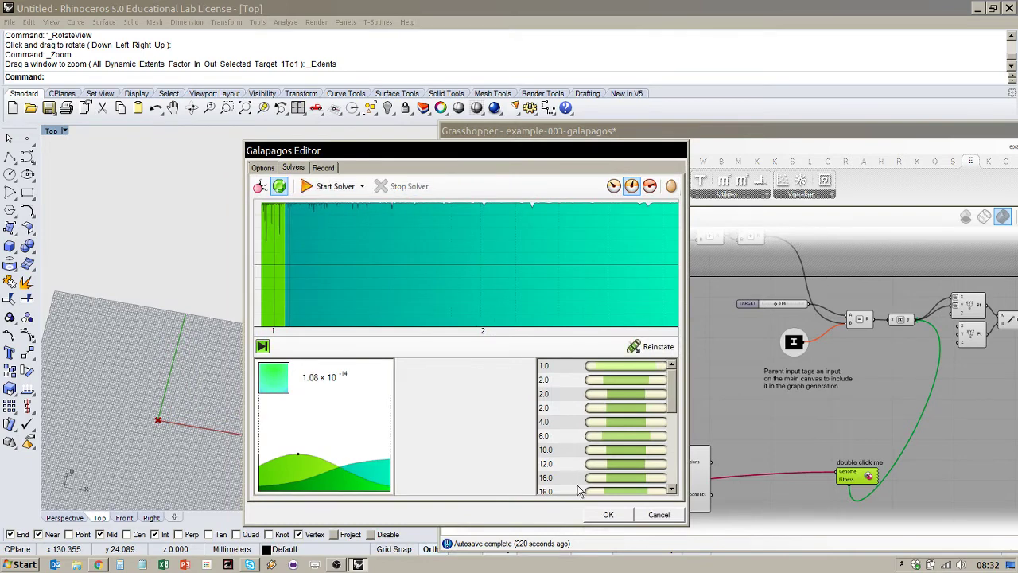
Accept the Galapagos result and separate the G1 multiplication component from the other child components to trace its wires to the input sliders.
{"action": "left_click", "coordinate": [608, 515]}
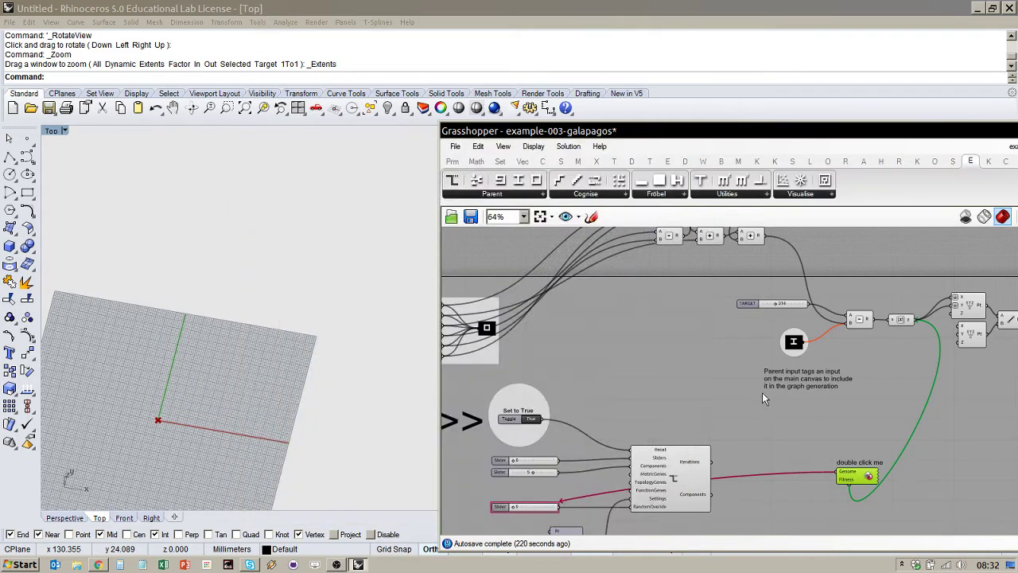
{"action": "scroll", "coordinate": [767, 291], "scroll_direction": "up", "scroll_amount": 4}
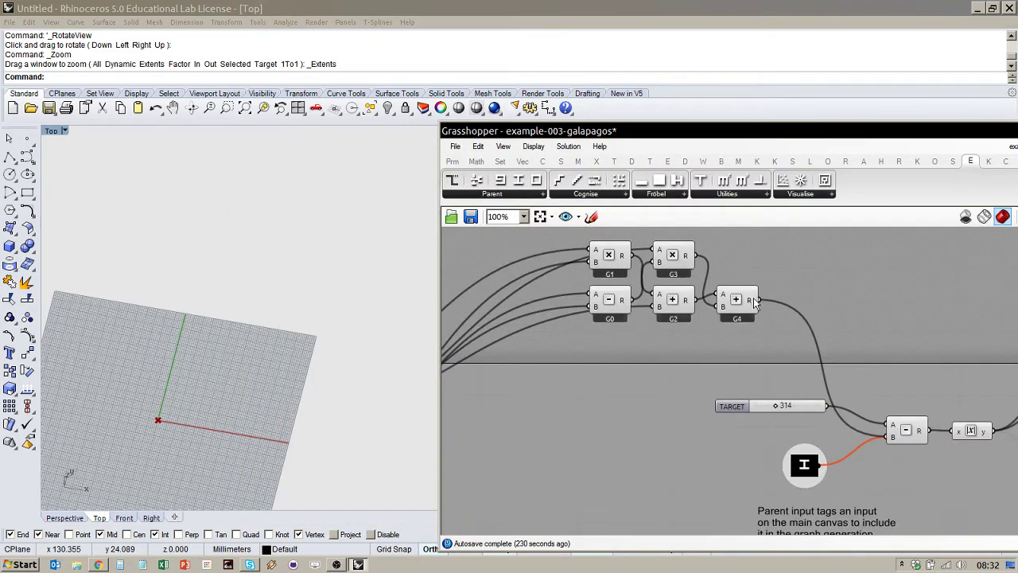
{"action": "mouse_move", "coordinate": [753, 300]}
{"action": "scroll", "coordinate": [772, 362], "scroll_direction": "down", "scroll_amount": 3}
{"action": "scroll", "coordinate": [649, 334], "scroll_direction": "up", "scroll_amount": 2}
{"action": "left_click_drag", "start_coordinate": [724, 298], "coordinate": [707, 256]}
{"action": "scroll", "coordinate": [732, 366], "scroll_direction": "down", "scroll_amount": 2}
{"action": "scroll", "coordinate": [521, 417], "scroll_direction": "up", "scroll_amount": 3}
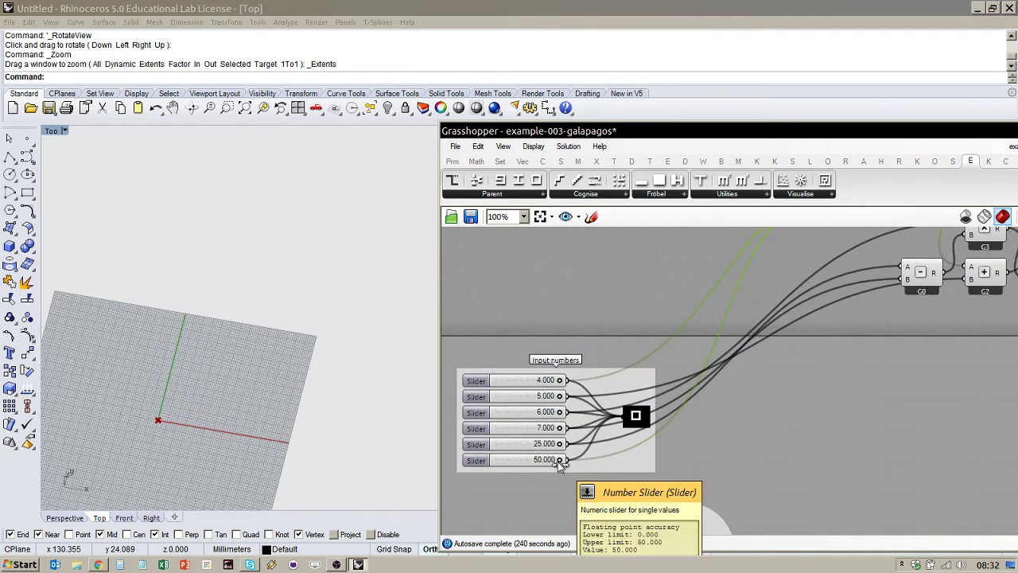
{"action": "scroll", "coordinate": [527, 462], "scroll_direction": "down", "scroll_amount": 2}
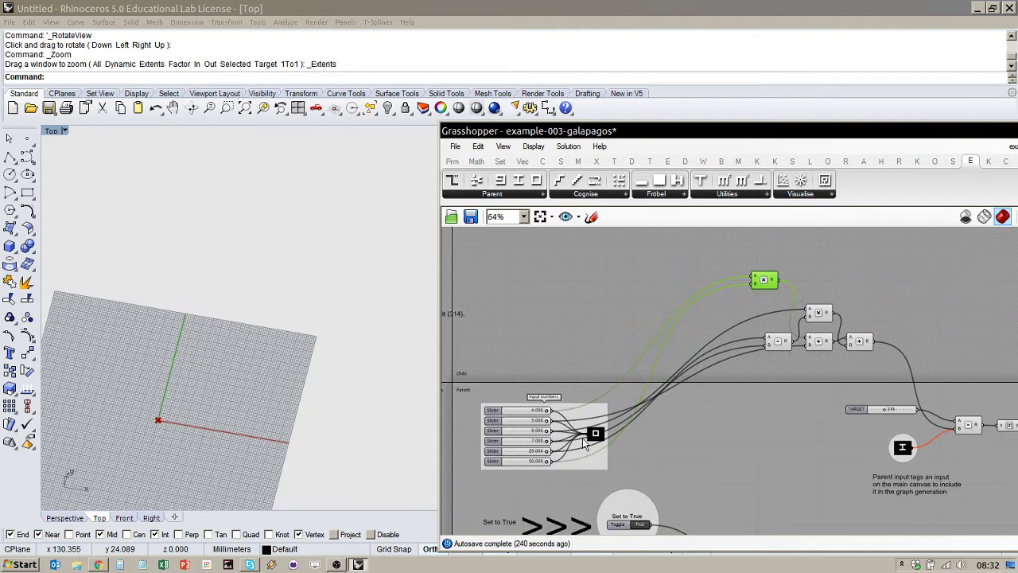
{"action": "scroll", "coordinate": [571, 444], "scroll_direction": "up", "scroll_amount": 2}
{"action": "scroll", "coordinate": [580, 454], "scroll_direction": "down", "scroll_amount": 1}
{"action": "scroll", "coordinate": [769, 296], "scroll_direction": "up", "scroll_amount": 1}
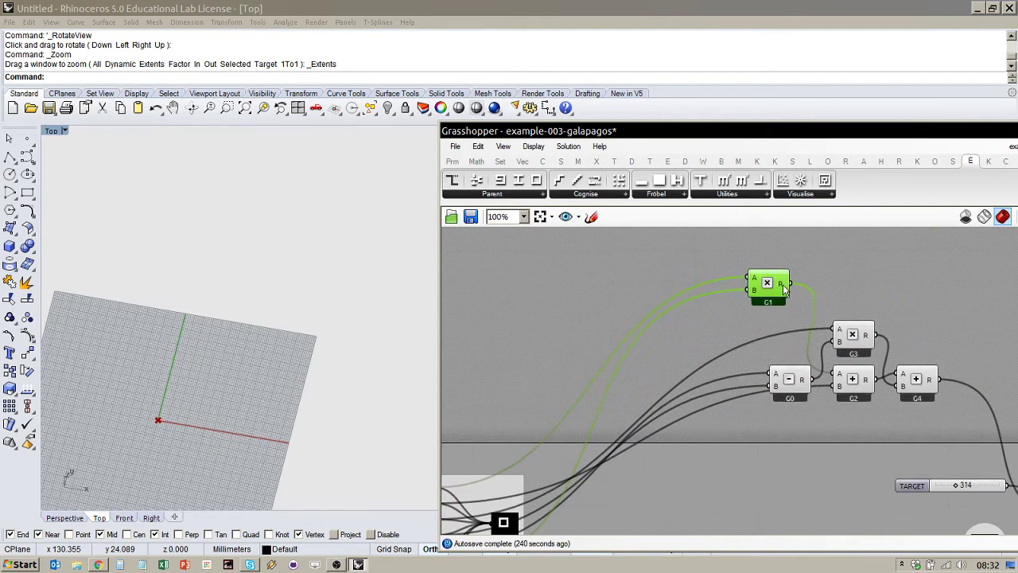
Align the G0 subtraction component beneath G1 and inspect the values passing through G0 and G3 to the G4 result.
{"action": "mouse_move", "coordinate": [778, 375]}
{"action": "left_click", "coordinate": [762, 379]}
{"action": "mouse_move", "coordinate": [754, 383]}
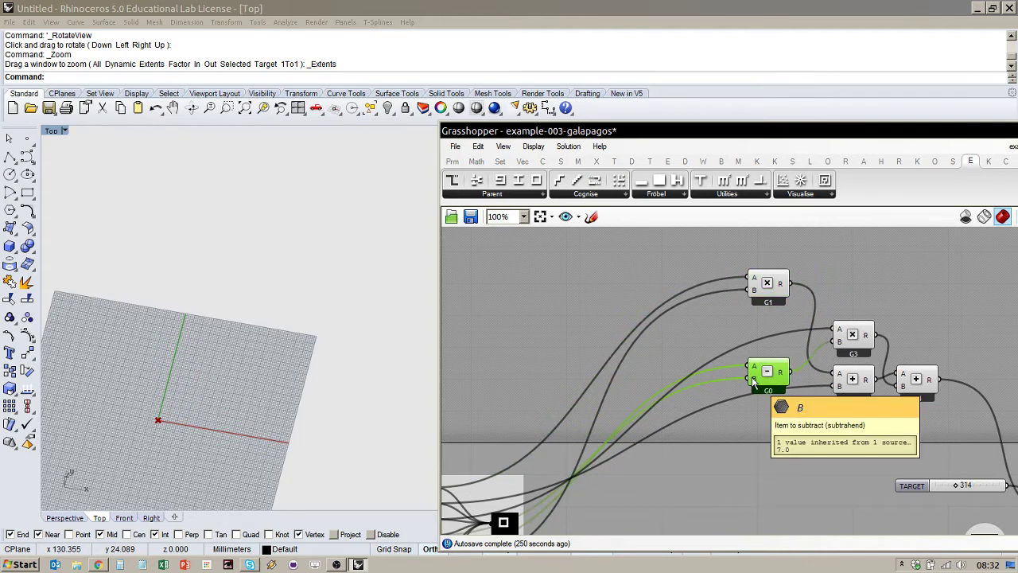
{"action": "mouse_move", "coordinate": [786, 374]}
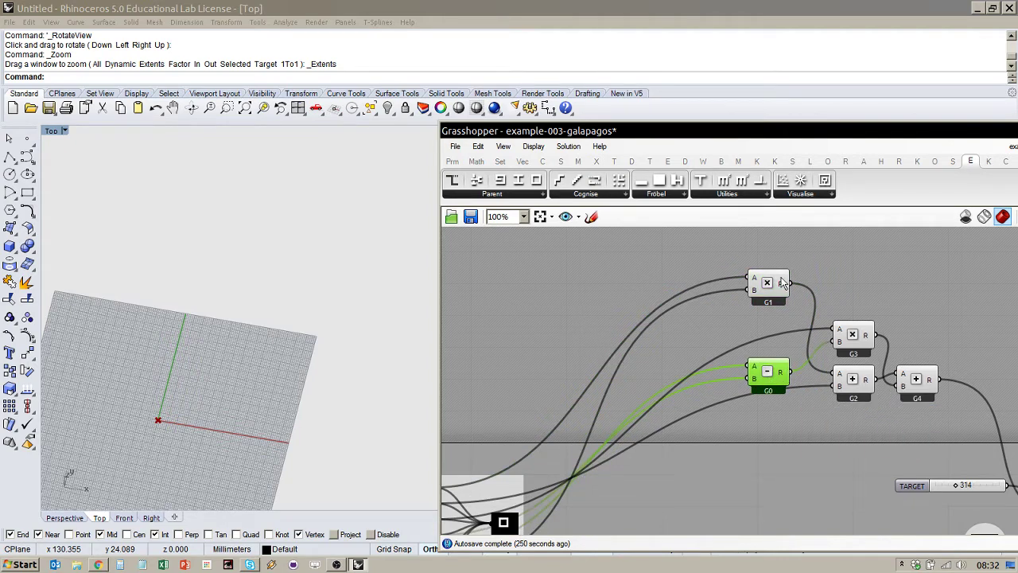
{"action": "left_click_drag", "start_coordinate": [775, 372], "coordinate": [774, 338]}
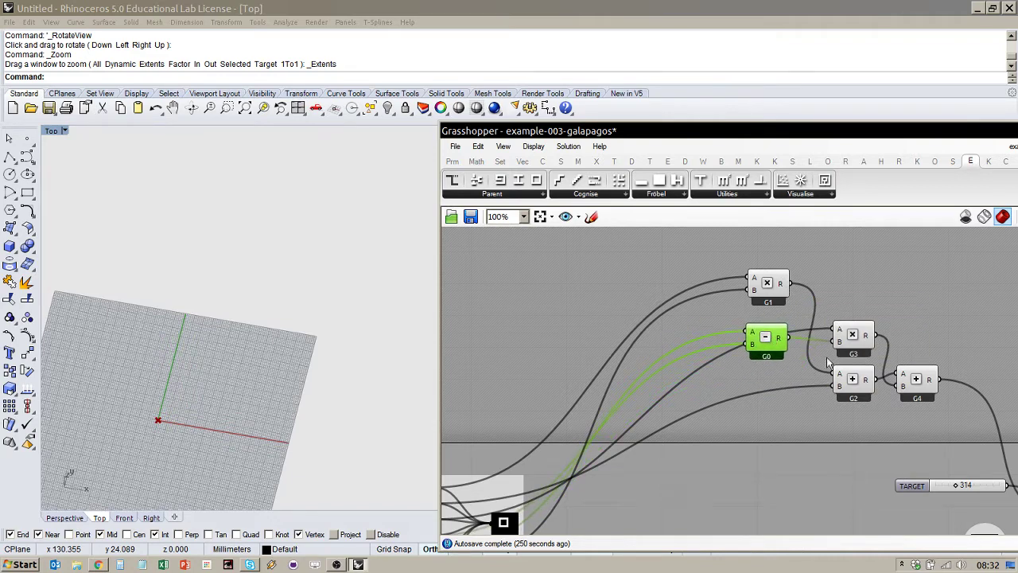
{"action": "mouse_move", "coordinate": [841, 380]}
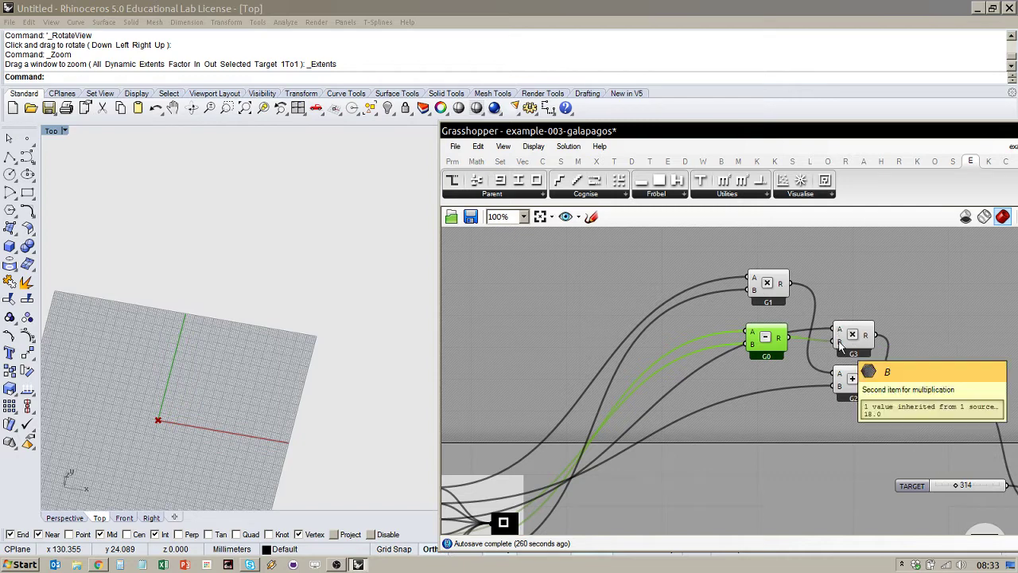
{"action": "mouse_move", "coordinate": [841, 345]}
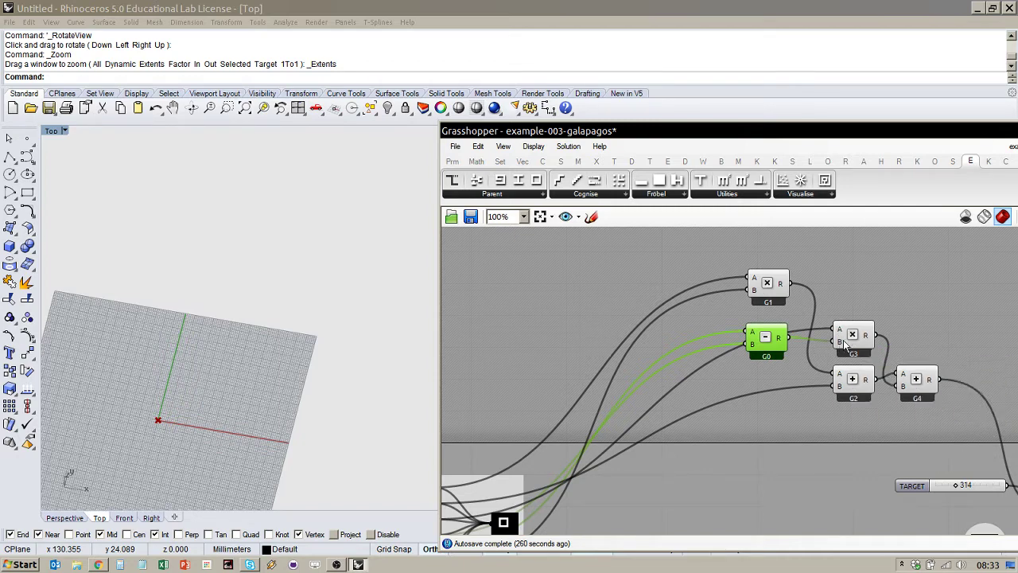
{"action": "mouse_move", "coordinate": [868, 335]}
{"action": "mouse_move", "coordinate": [932, 380]}
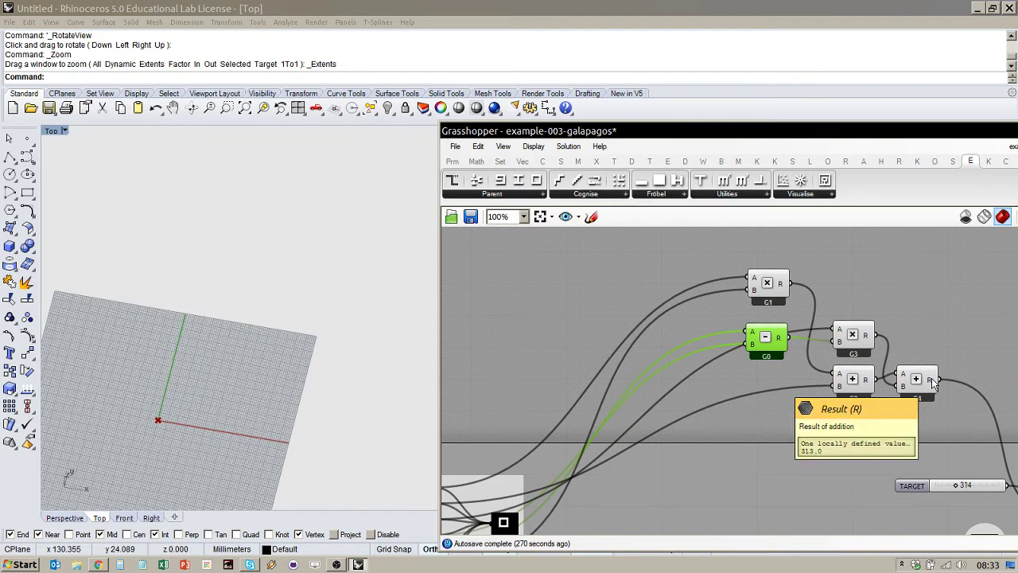
Examine the whole graph, covering the ingredient components, input number sliders, child components and the Galapagos object.
{"action": "scroll", "coordinate": [784, 347], "scroll_direction": "down", "scroll_amount": 7}
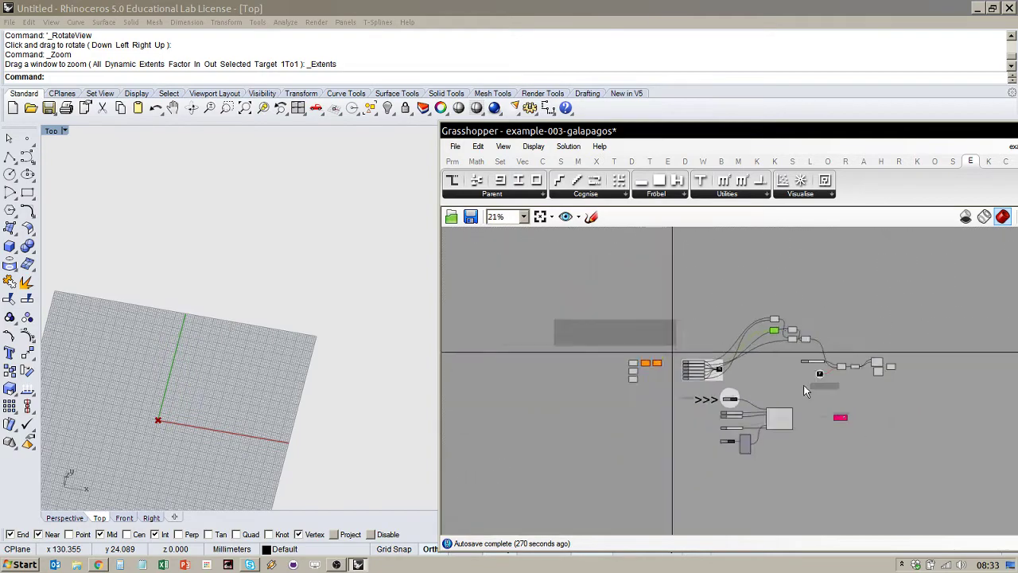
{"action": "scroll", "coordinate": [819, 394], "scroll_direction": "up", "scroll_amount": 6}
{"action": "scroll", "coordinate": [786, 334], "scroll_direction": "down", "scroll_amount": 3}
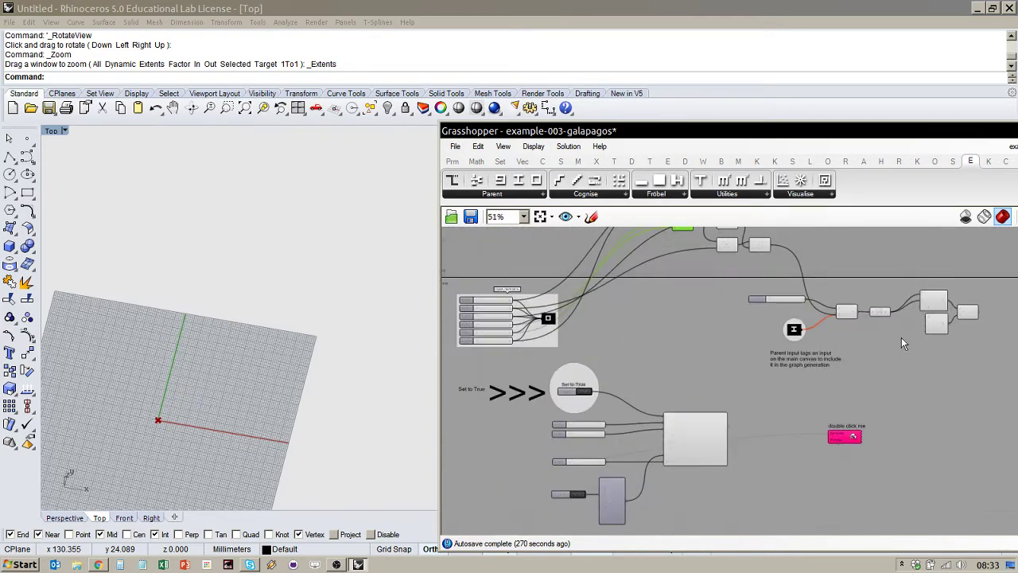
{"action": "scroll", "coordinate": [819, 382], "scroll_direction": "down", "scroll_amount": 2}
{"action": "scroll", "coordinate": [724, 264], "scroll_direction": "up", "scroll_amount": 3}
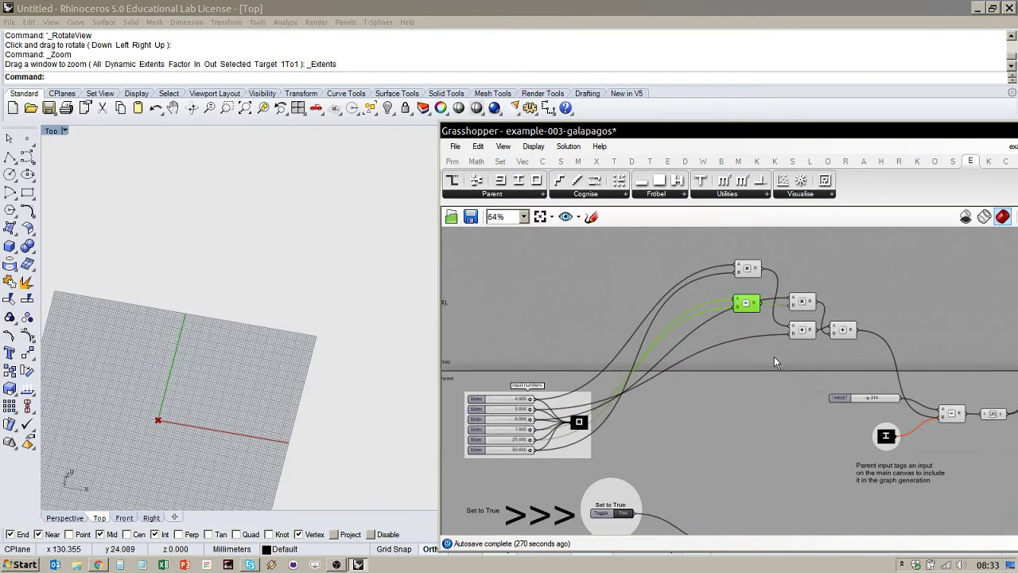
{"action": "key", "text": "ctrl+4"}
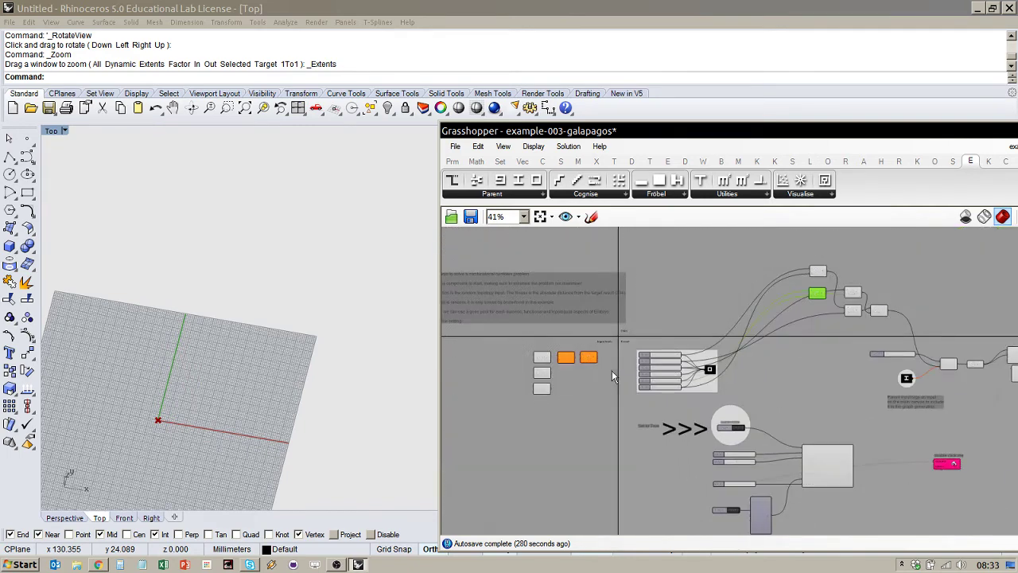
{"action": "key", "text": "ctrl+5"}
{"action": "mouse_move", "coordinate": [636, 357]}
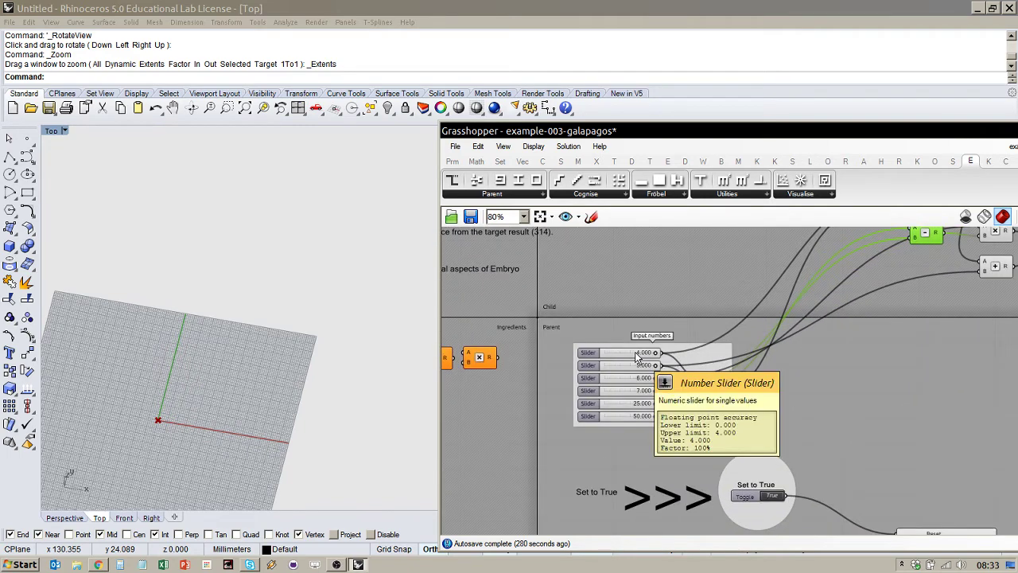
{"action": "scroll", "coordinate": [609, 316], "scroll_direction": "down", "scroll_amount": 2}
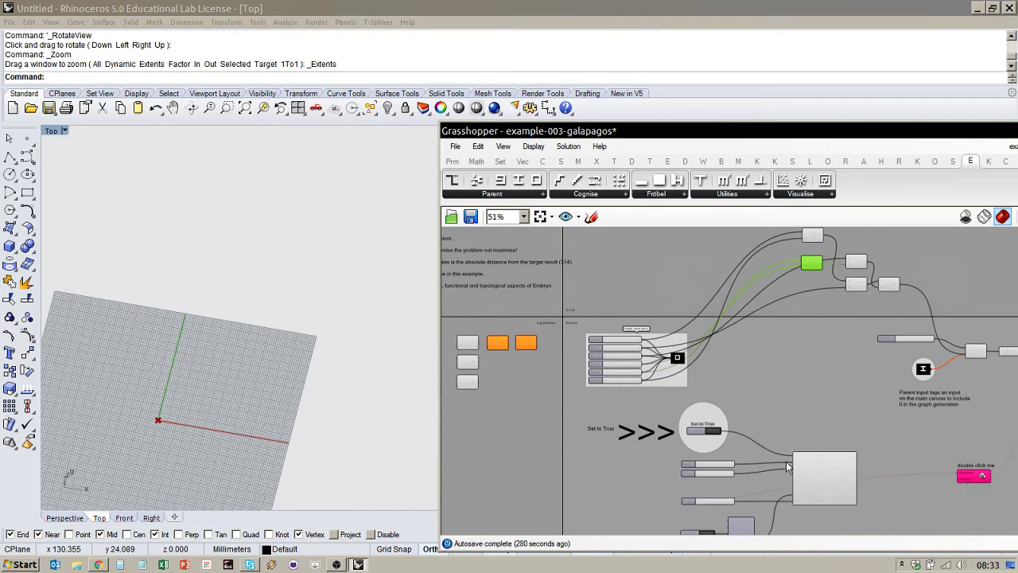
Move the Grasshopper window so it is fully visible and open WIP_example-004-shapeanalysis.gh from the examples folder.
{"action": "left_click_drag", "start_coordinate": [583, 131], "coordinate": [436, 94]}
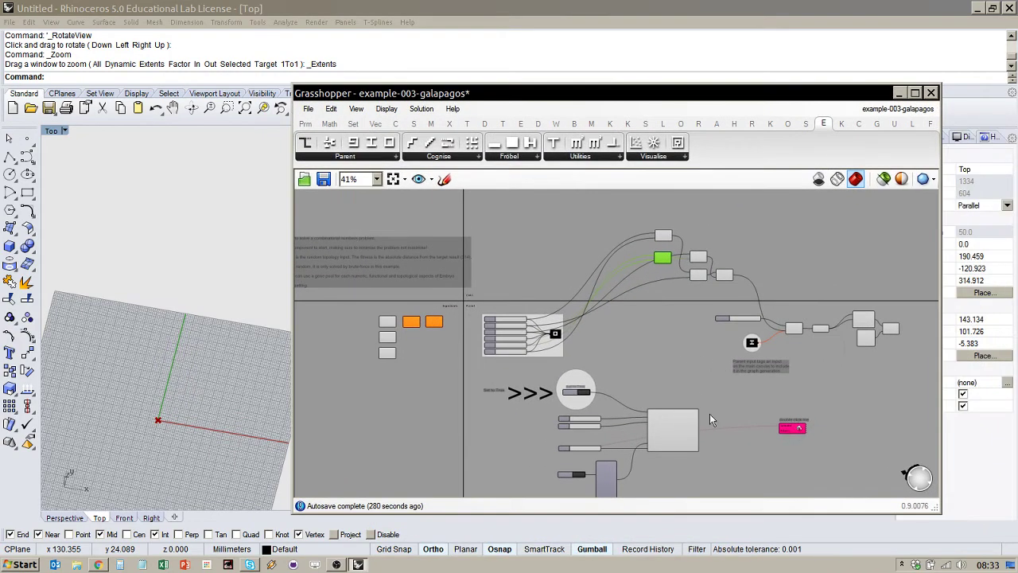
{"action": "right_click_drag", "start_coordinate": [716, 408], "coordinate": [682, 373]}
{"action": "left_click", "coordinate": [307, 110]}
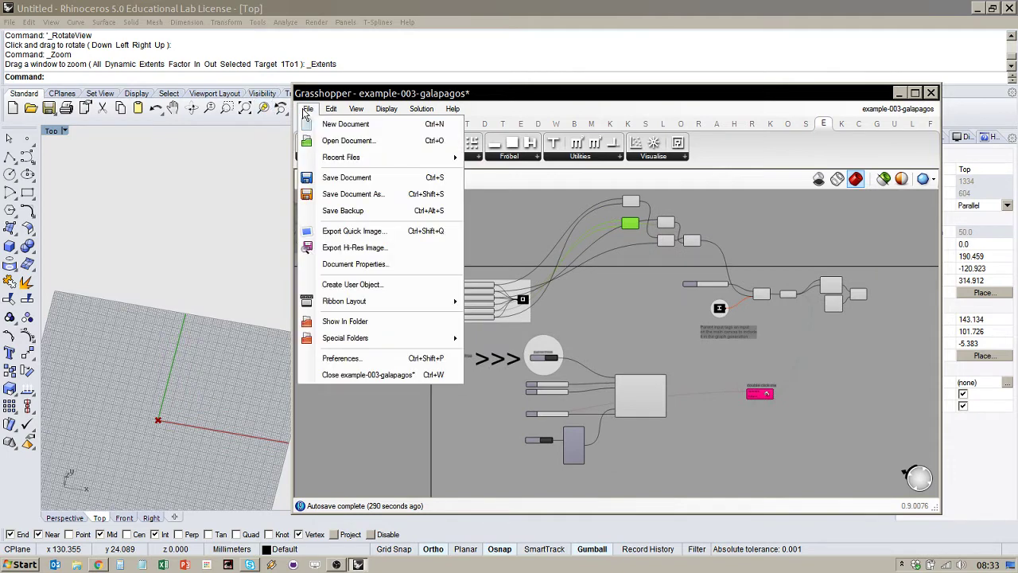
{"action": "left_click", "coordinate": [347, 140]}
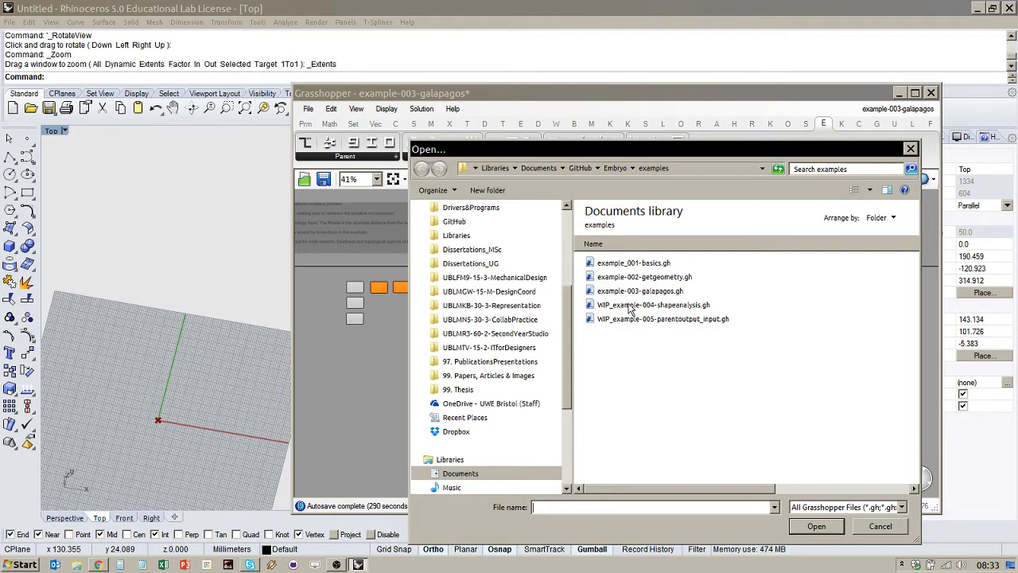
{"action": "double_click", "coordinate": [629, 305]}
Examine how the gene pools feed the metric, topology and function gene inputs, and follow the graph to the Galapagos object.
{"action": "scroll", "coordinate": [701, 373], "scroll_direction": "down", "scroll_amount": 6}
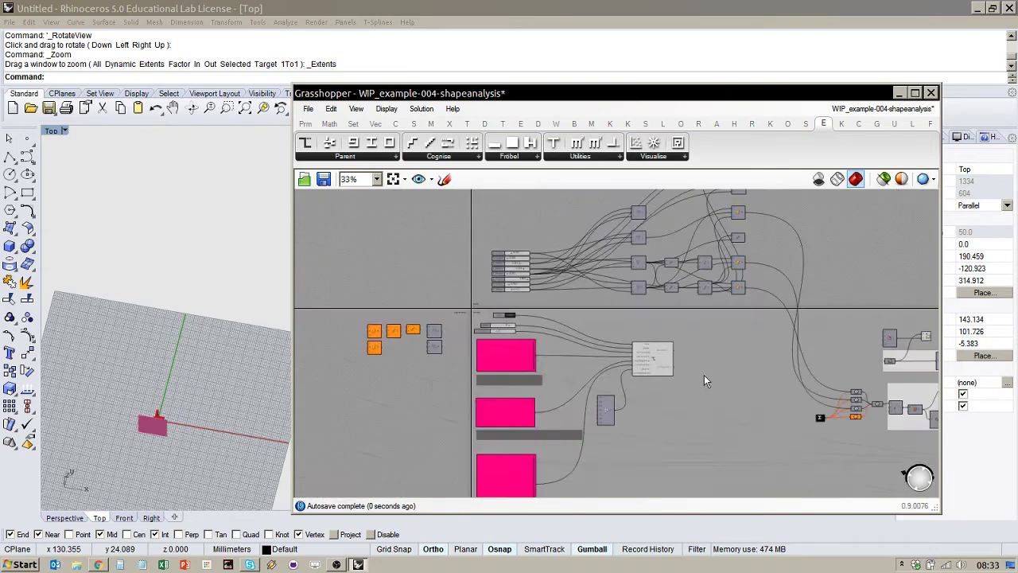
{"action": "scroll", "coordinate": [771, 391], "scroll_direction": "up", "scroll_amount": 3}
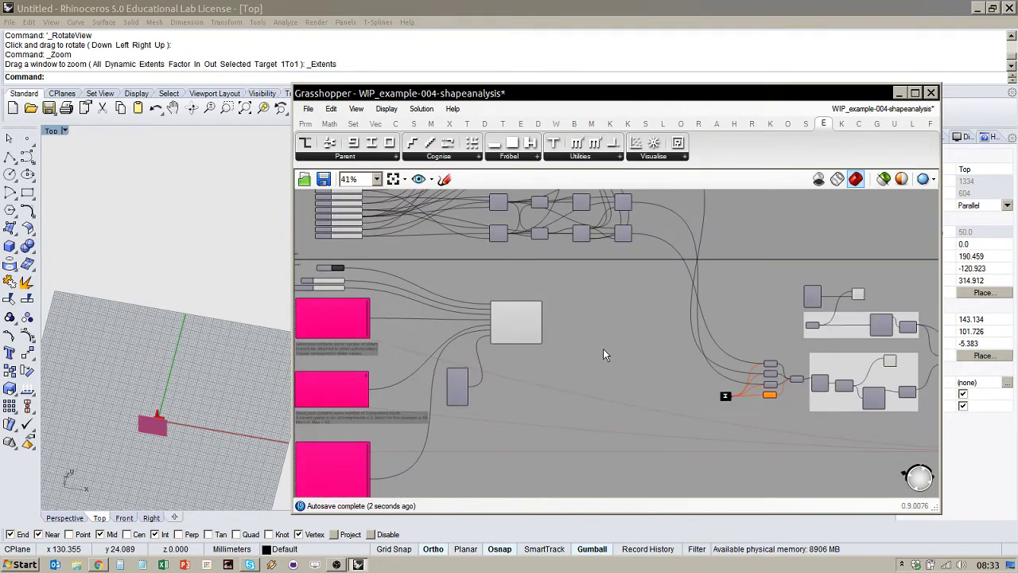
{"action": "scroll", "coordinate": [514, 341], "scroll_direction": "up", "scroll_amount": 2}
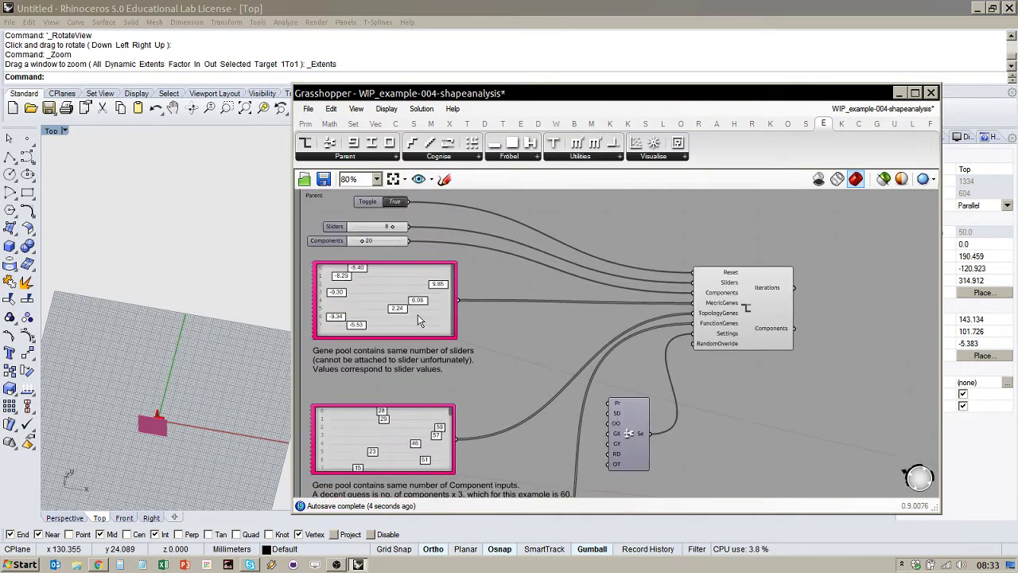
{"action": "right_click", "coordinate": [418, 314]}
{"action": "scroll", "coordinate": [636, 314], "scroll_direction": "up", "scroll_amount": 1}
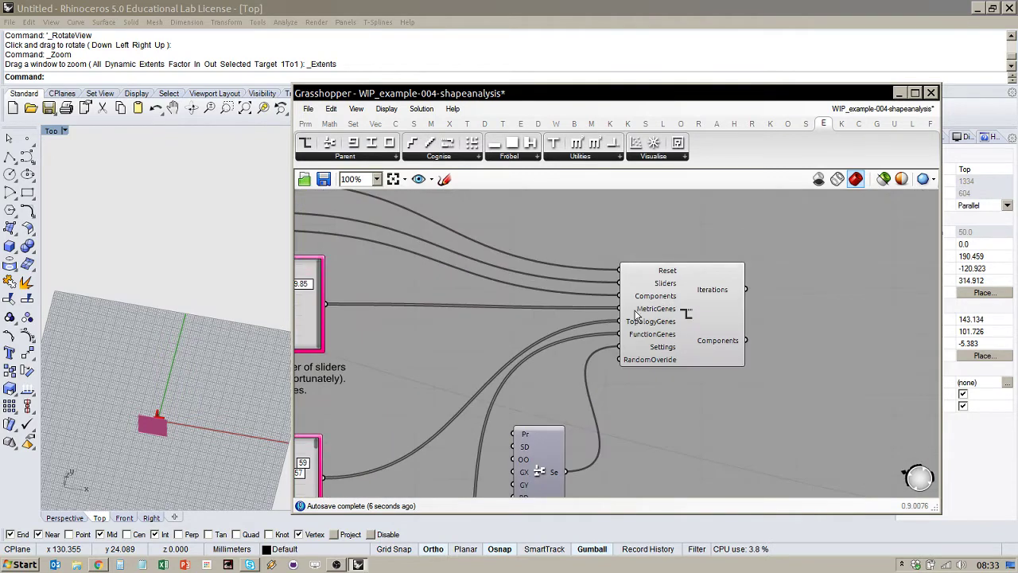
{"action": "scroll", "coordinate": [526, 324], "scroll_direction": "down", "scroll_amount": 3}
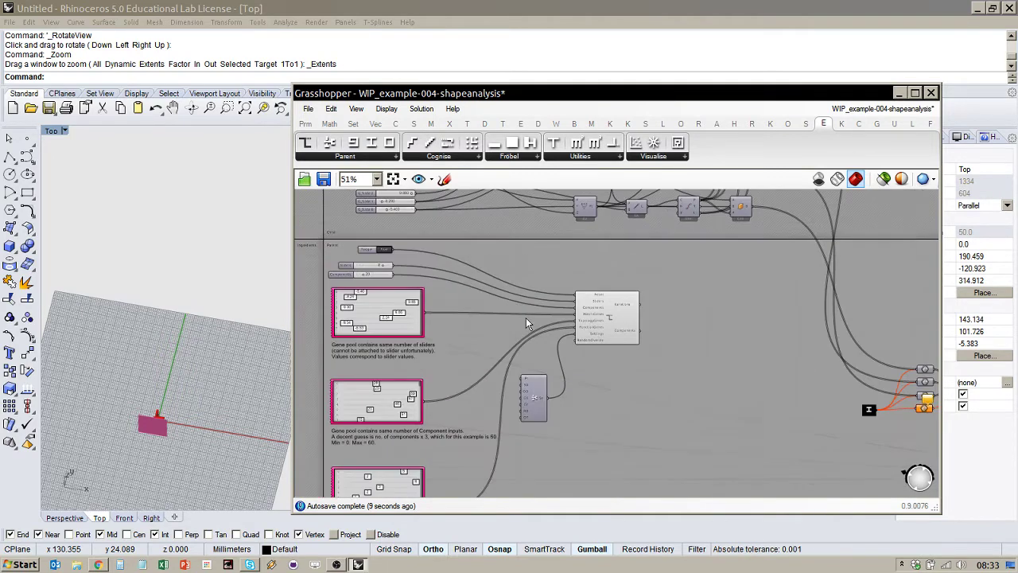
{"action": "scroll", "coordinate": [538, 320], "scroll_direction": "down", "scroll_amount": 4}
{"action": "scroll", "coordinate": [775, 370], "scroll_direction": "up", "scroll_amount": 5}
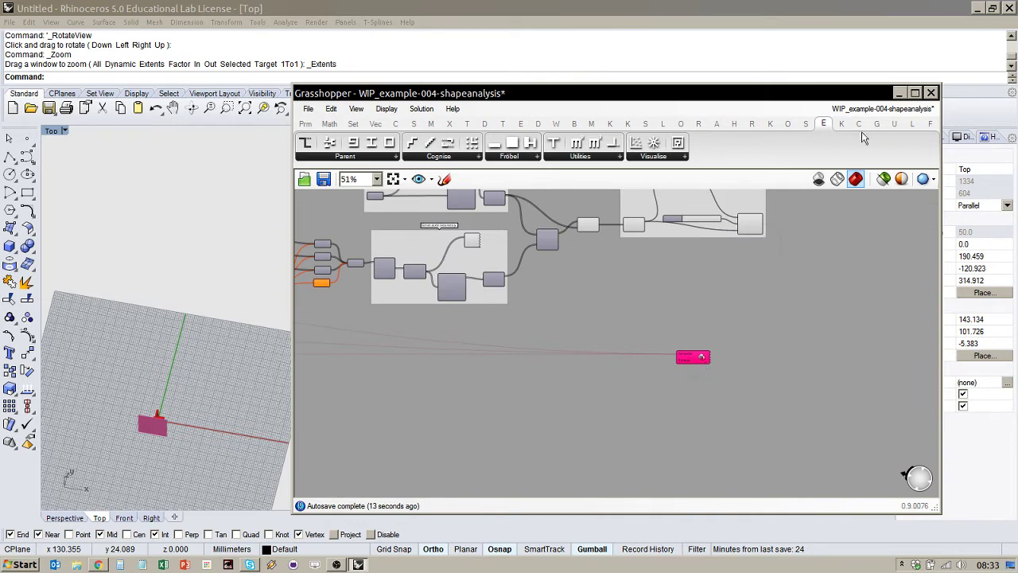
{"action": "left_click", "coordinate": [875, 109]}
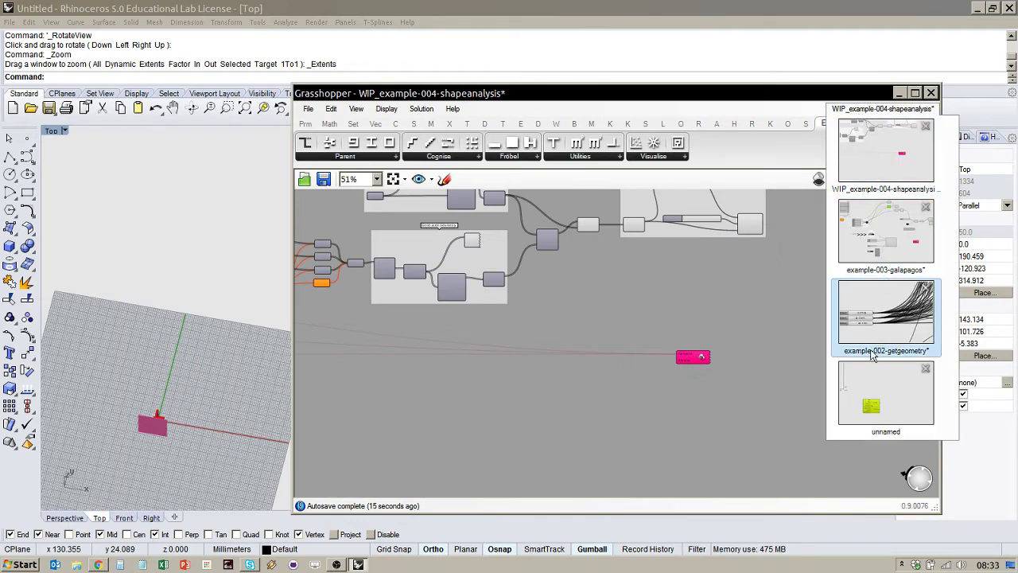
{"action": "left_click", "coordinate": [309, 108]}
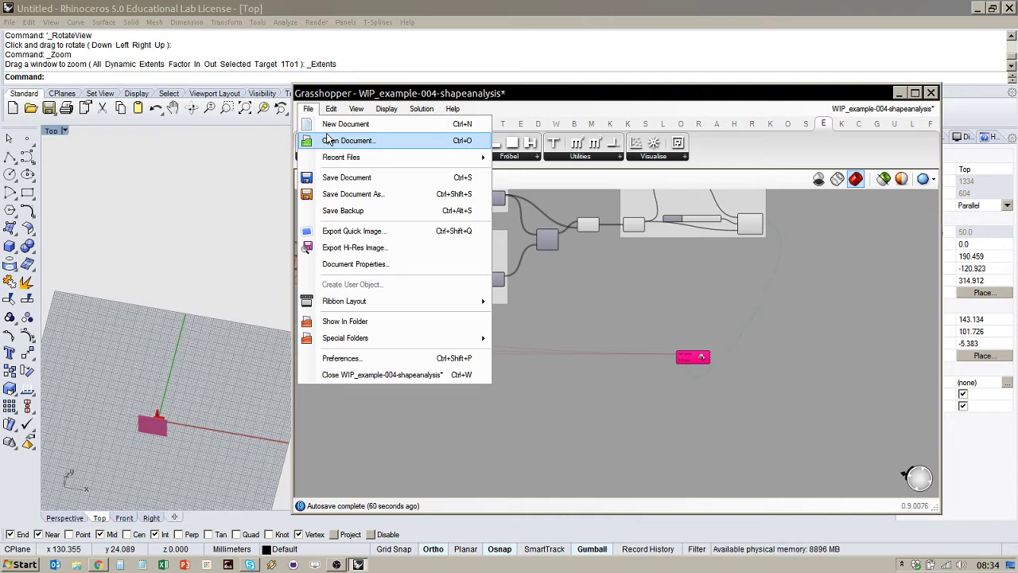
{"action": "left_click", "coordinate": [575, 284]}
Add a Line SDL component to the Ingredients area and place it below the existing Line component.
{"action": "scroll", "coordinate": [635, 347], "scroll_direction": "down", "scroll_amount": 5}
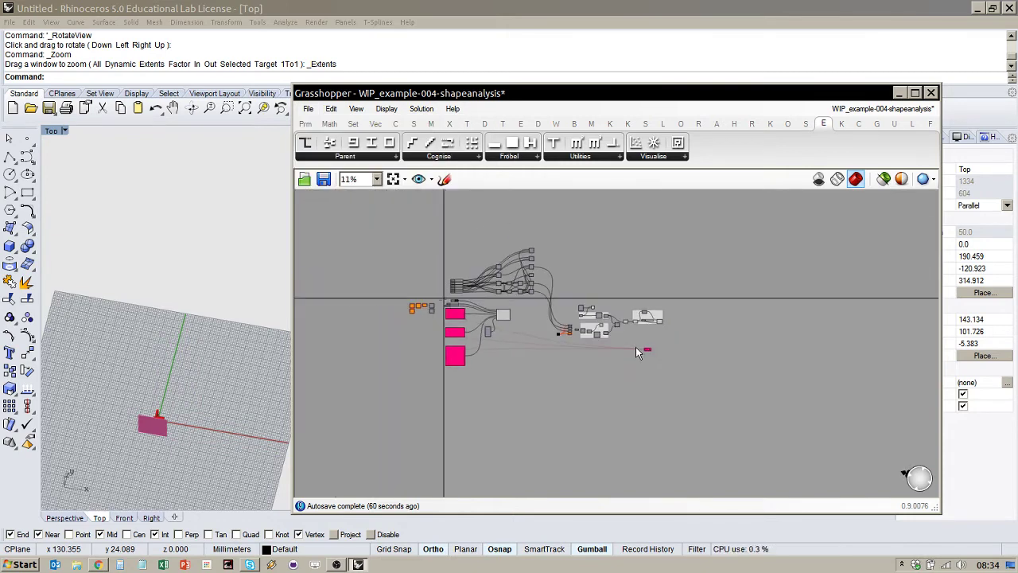
{"action": "scroll", "coordinate": [387, 307], "scroll_direction": "up", "scroll_amount": 8}
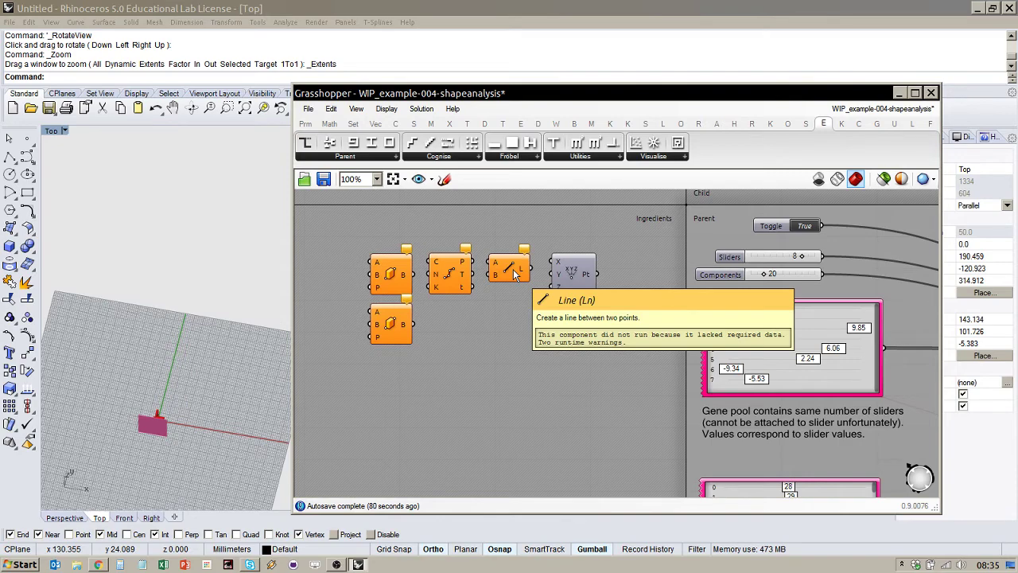
{"action": "double_click", "coordinate": [510, 344]}
{"action": "type", "text": "sdl"}
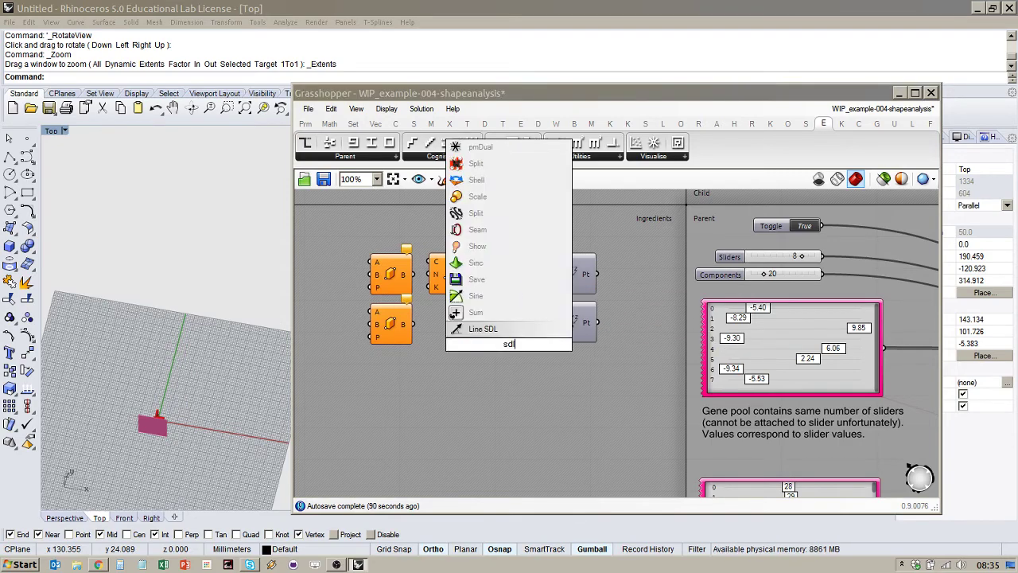
{"action": "left_click", "coordinate": [487, 328]}
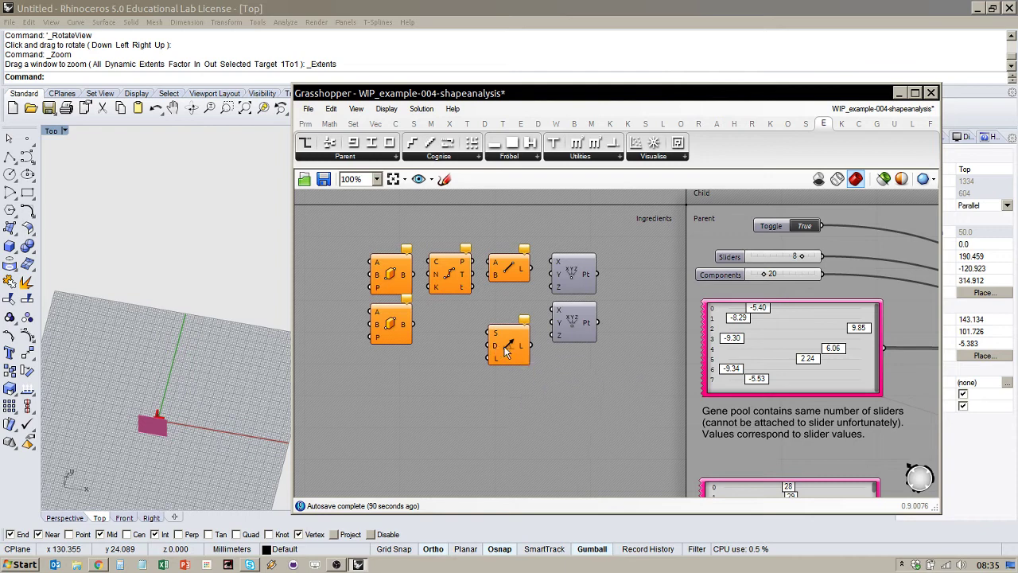
{"action": "mouse_move", "coordinate": [507, 349]}
{"action": "left_mouse_down"}
{"action": "mouse_move", "coordinate": [504, 399]}
{"action": "mouse_move", "coordinate": [516, 355]}
{"action": "left_mouse_up"}
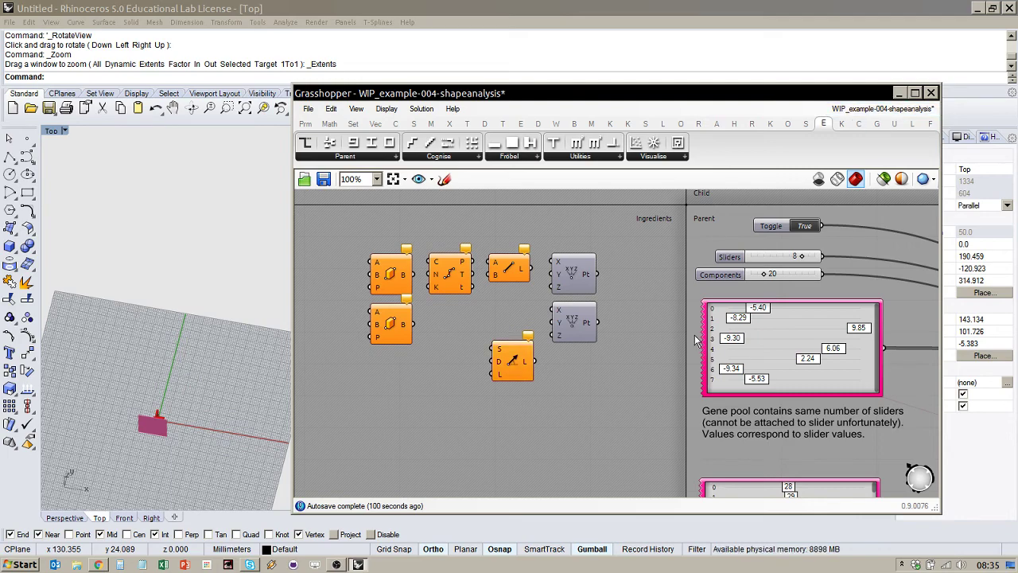
Review the generator component in the Parent area together with its slider, gene pool and settings connections.
{"action": "scroll", "coordinate": [600, 350], "scroll_direction": "down", "scroll_amount": 4}
{"action": "scroll", "coordinate": [899, 355], "scroll_direction": "up", "scroll_amount": 3}
{"action": "scroll", "coordinate": [541, 317], "scroll_direction": "down", "scroll_amount": 3}
{"action": "scroll", "coordinate": [747, 314], "scroll_direction": "up", "scroll_amount": 2}
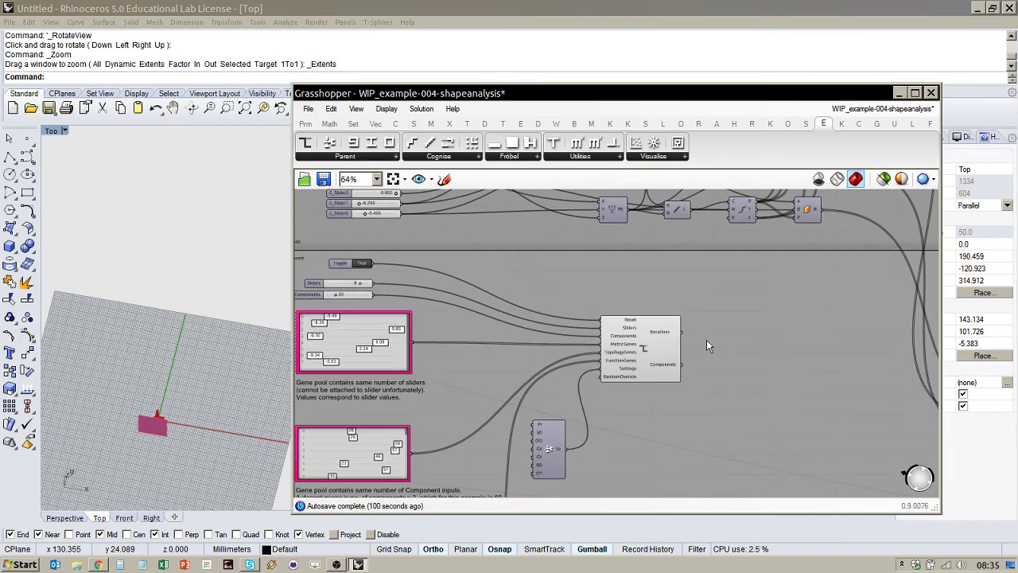